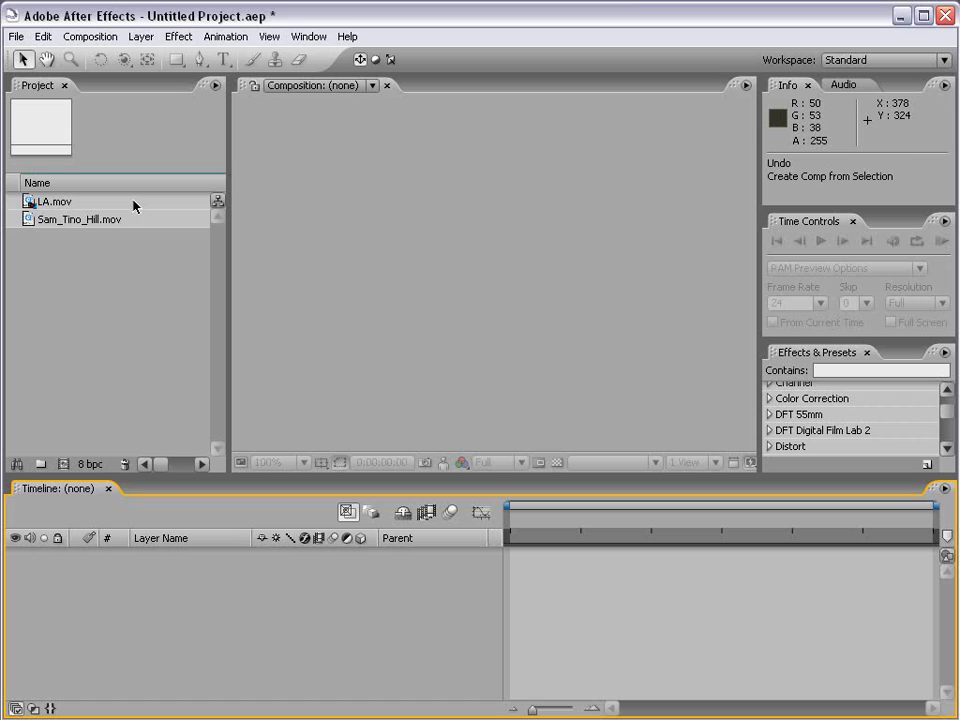
- Create a new composition from the LA.mov footage
left_click(39, 201)
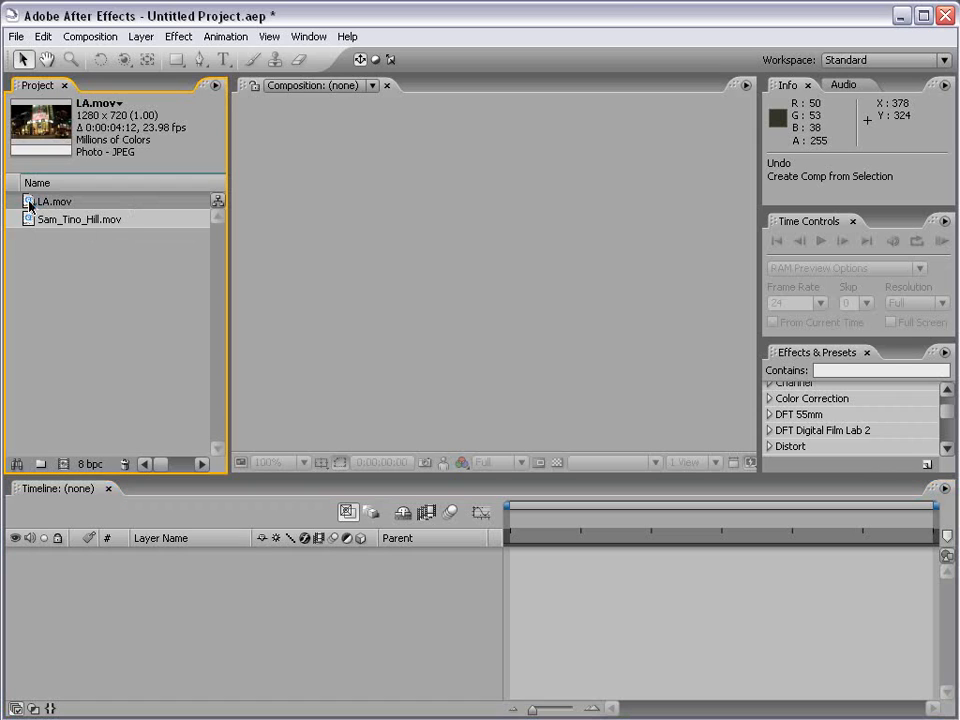
left_click_drag(28, 199, 72, 470)
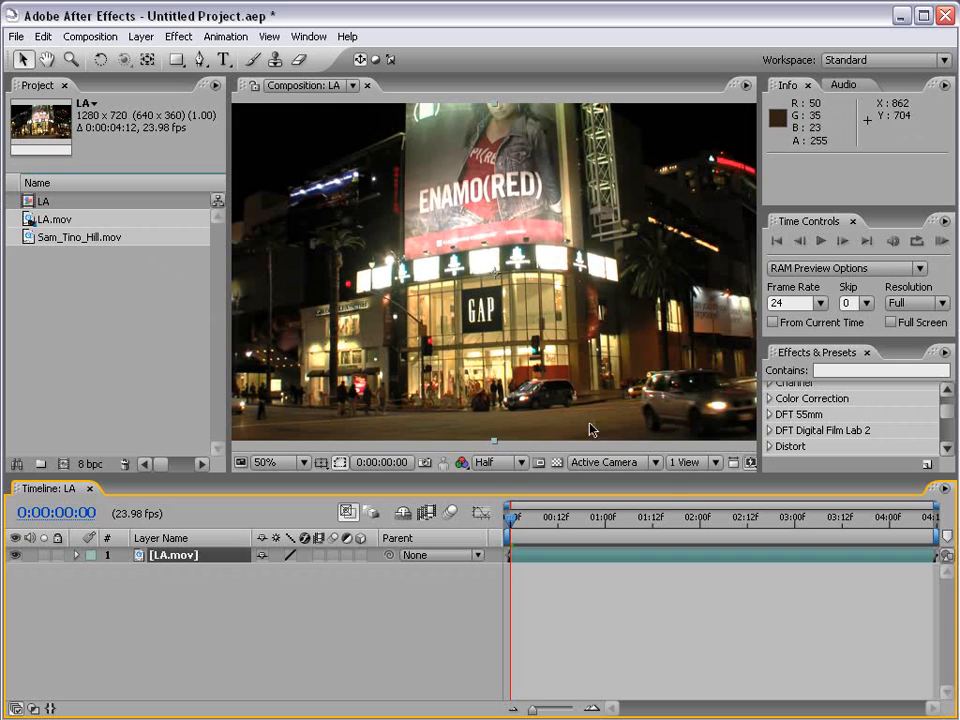
- Set the LA composition's work area to start at 0:00:01:17 and end at 0:00:04:01
left_click(669, 518)
mouse_move(669, 518)
left_mouse_down()
mouse_move(880, 516)
mouse_move(670, 521)
left_mouse_up()
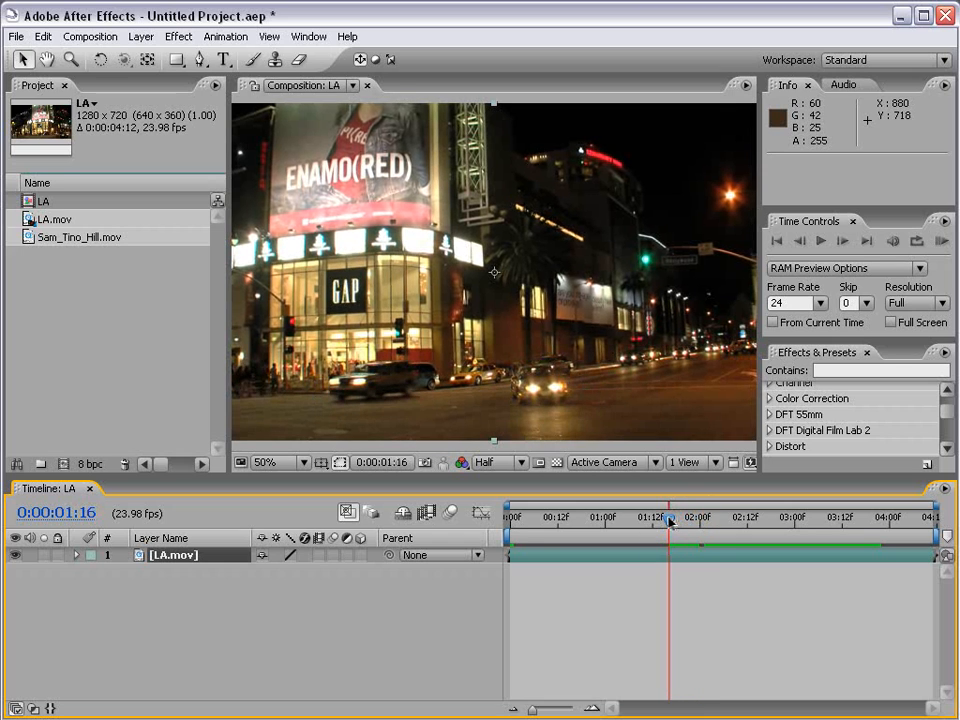
left_click(890, 519)
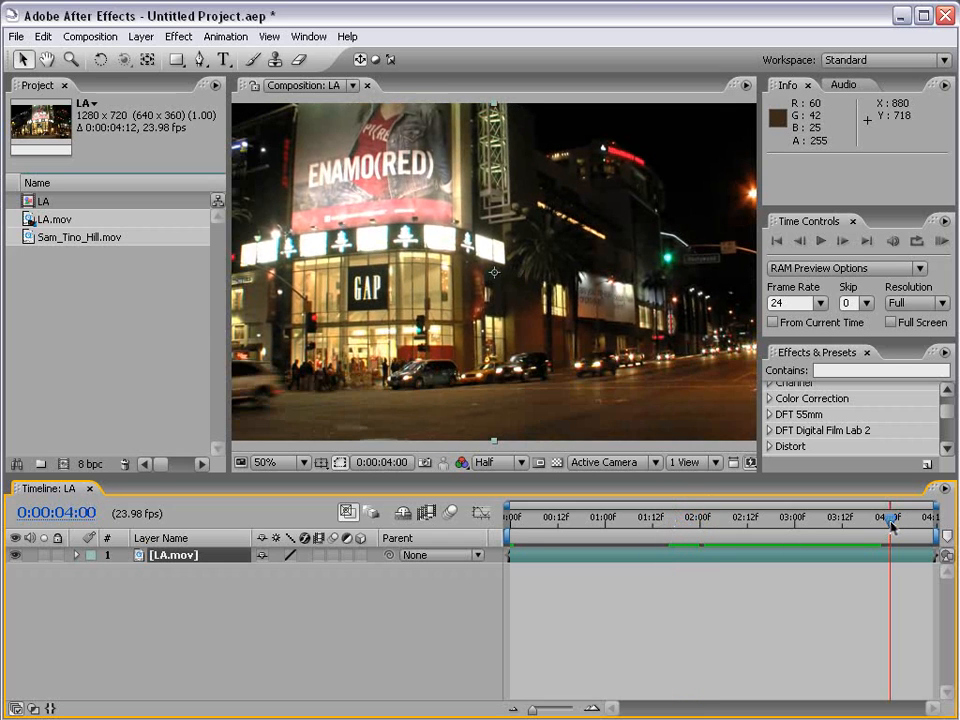
left_click_drag(890, 522, 673, 528)
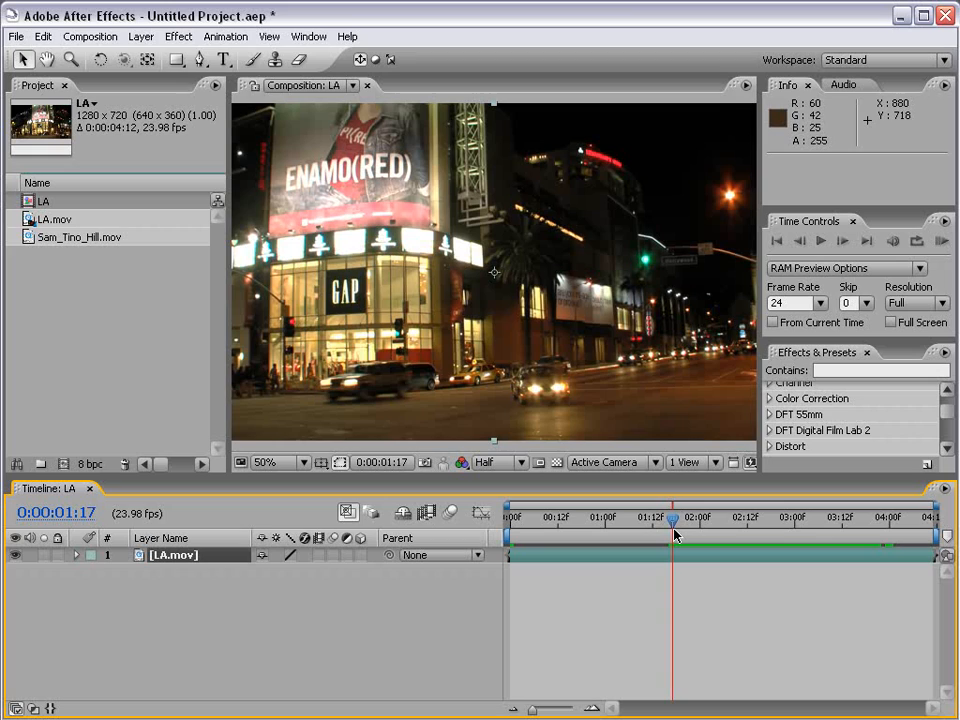
key("b")
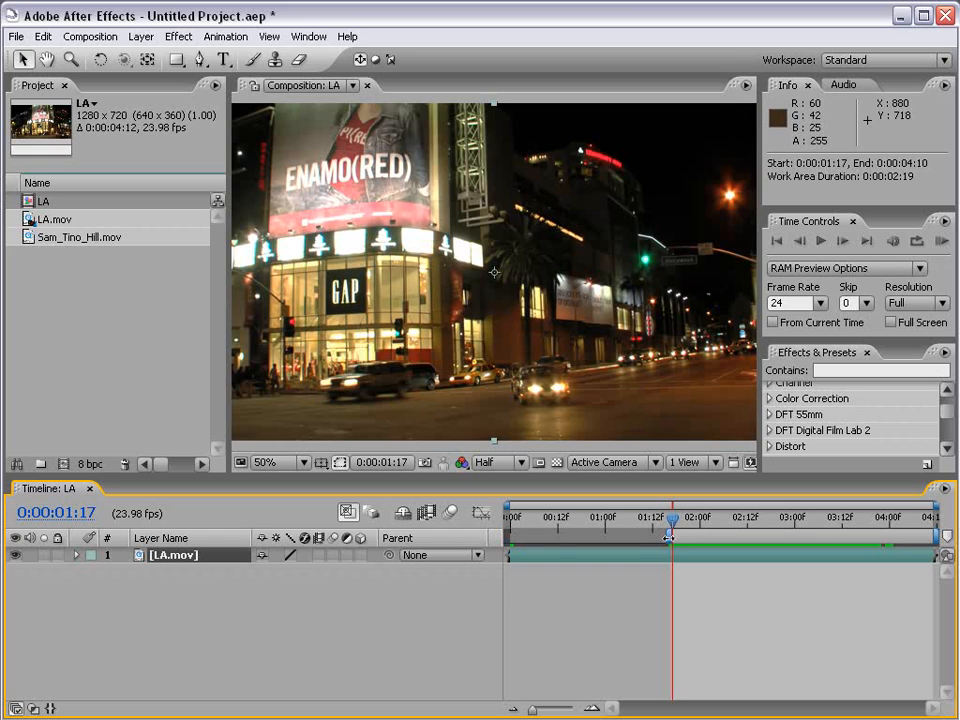
mouse_move(669, 537)
left_mouse_down()
mouse_move(649, 549)
mouse_move(669, 553)
left_mouse_up()
left_click(717, 519)
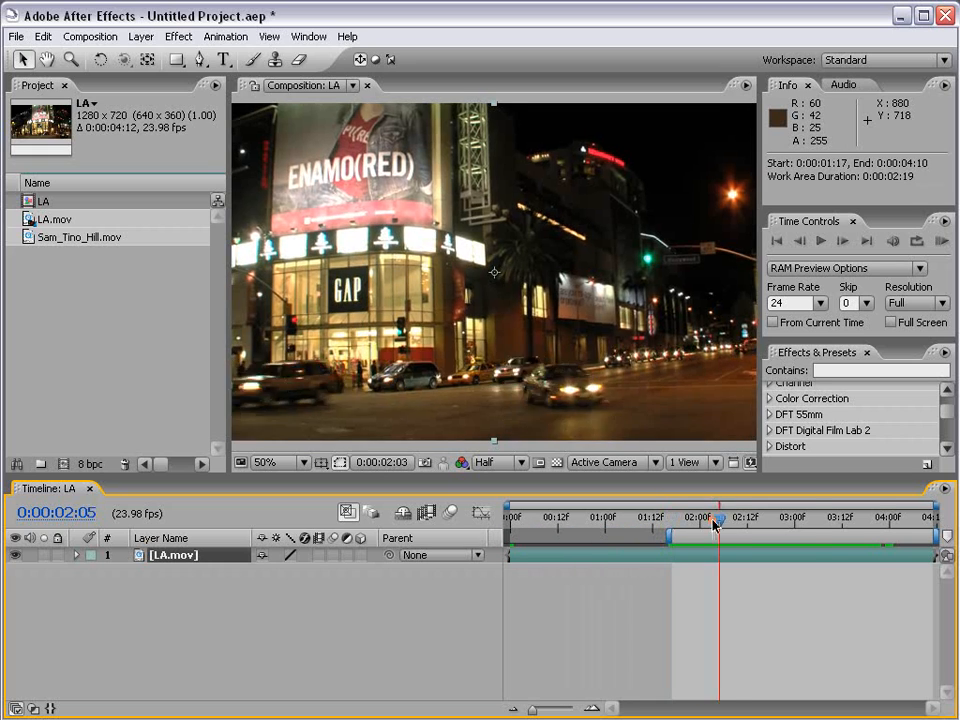
left_click_drag(717, 521, 889, 537)
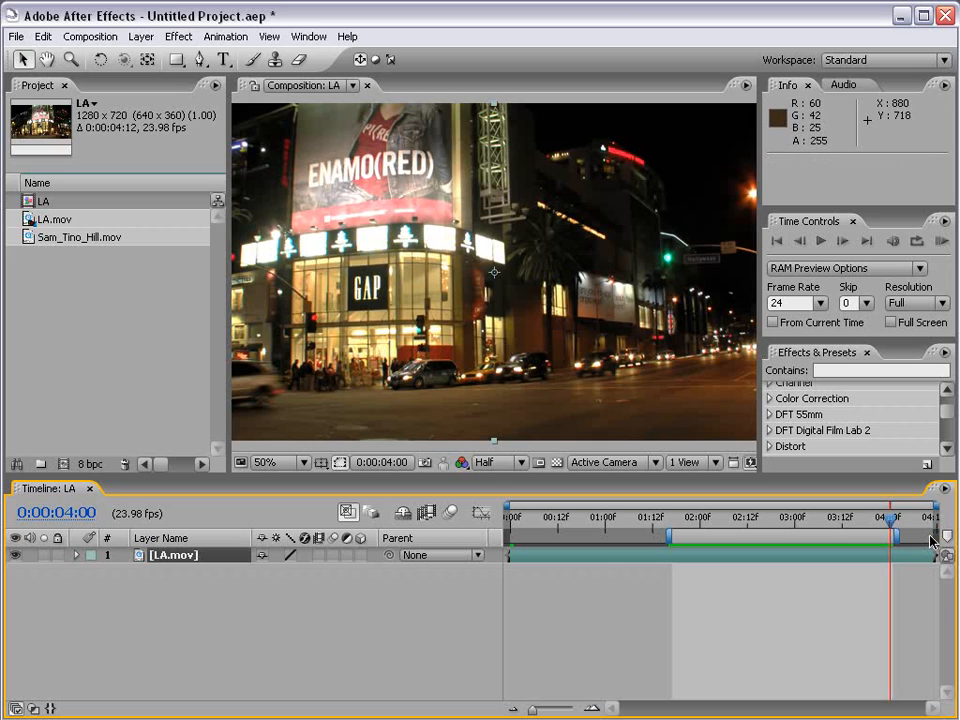
left_click_drag(930, 537, 900, 541)
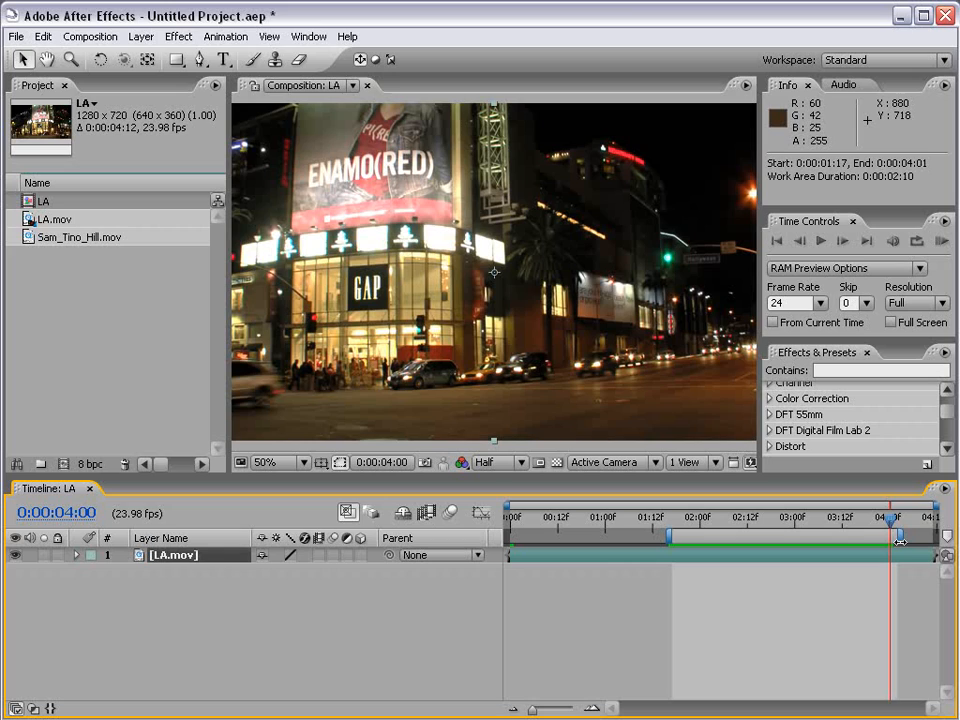
- Trim the composition to the work area and return the current time to the first frame
right_click(697, 541)
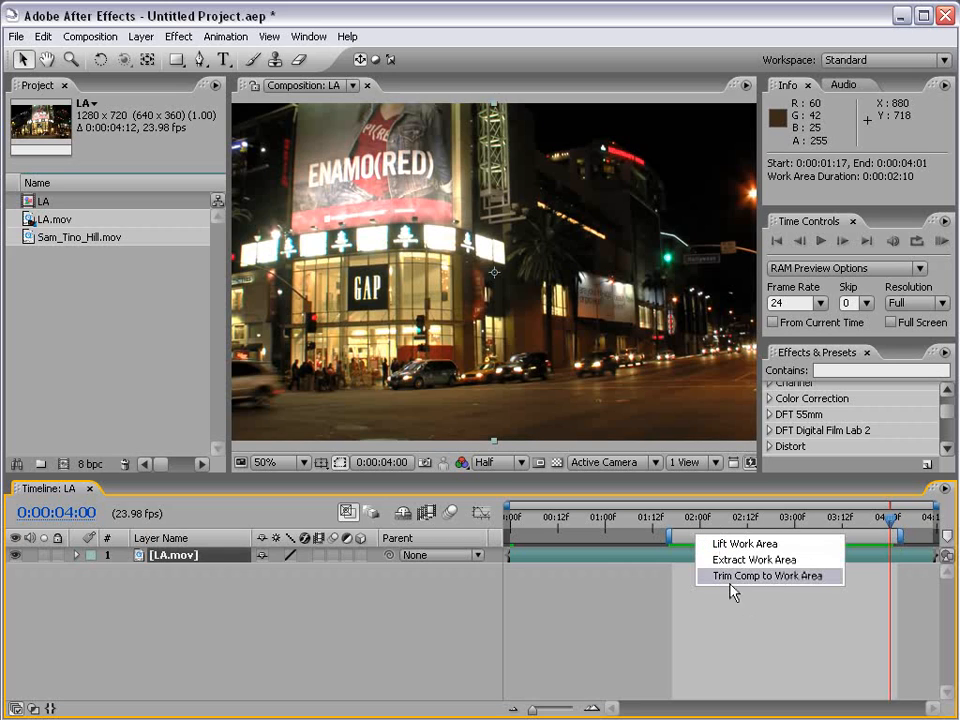
left_click(817, 580)
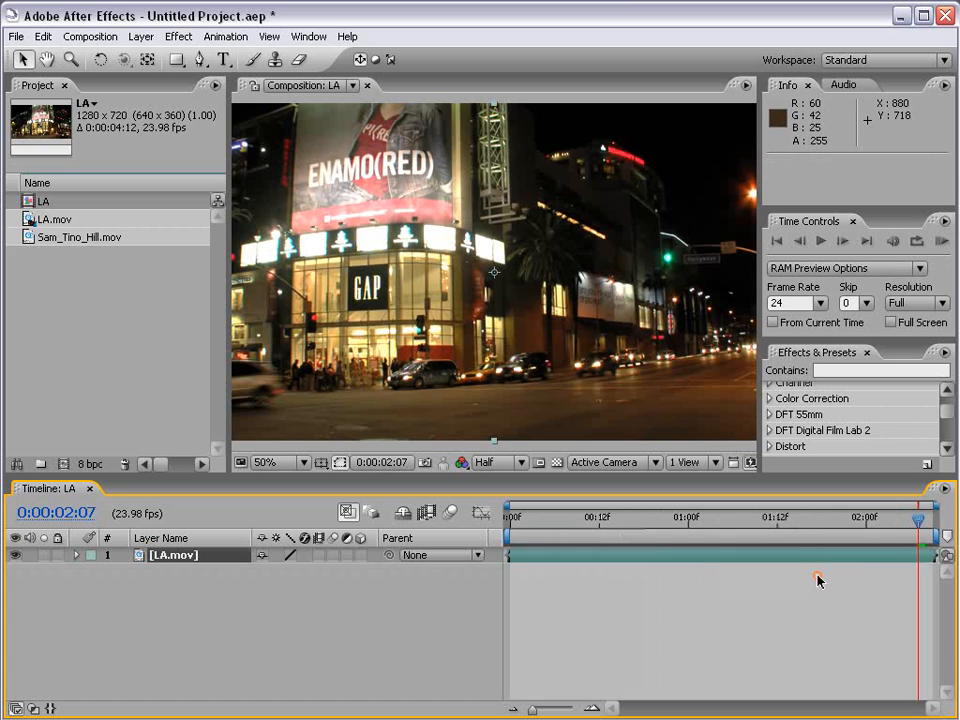
left_click(511, 521)
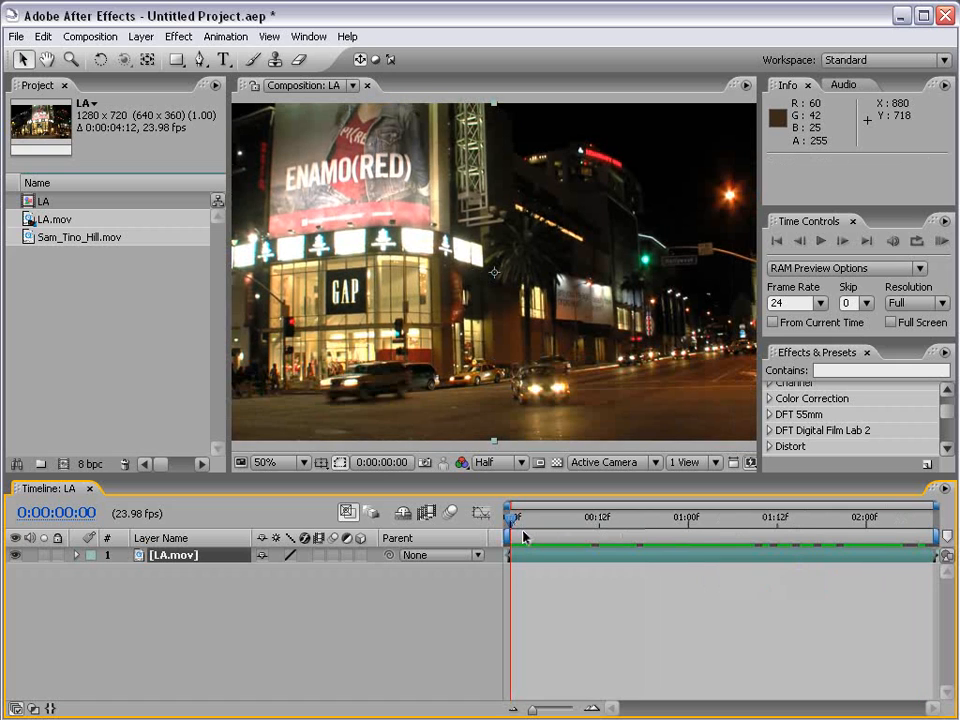
left_click_drag(511, 518, 500, 553)
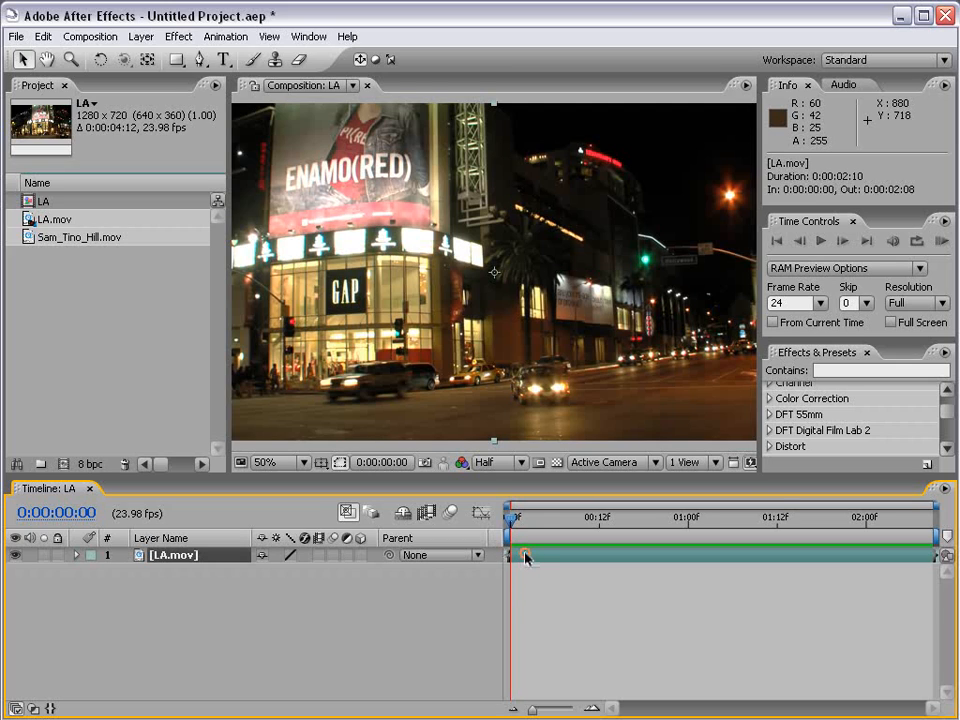
- Open the LA.mov layer in its own viewer and compare it with the LA composition view
double_click(526, 558)
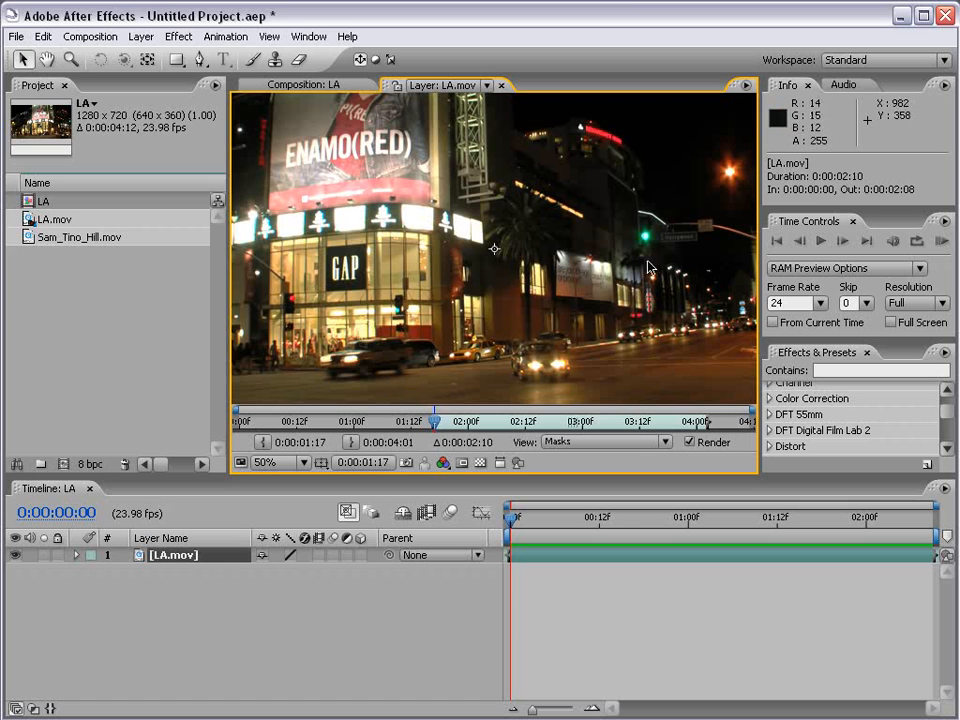
left_click(300, 86)
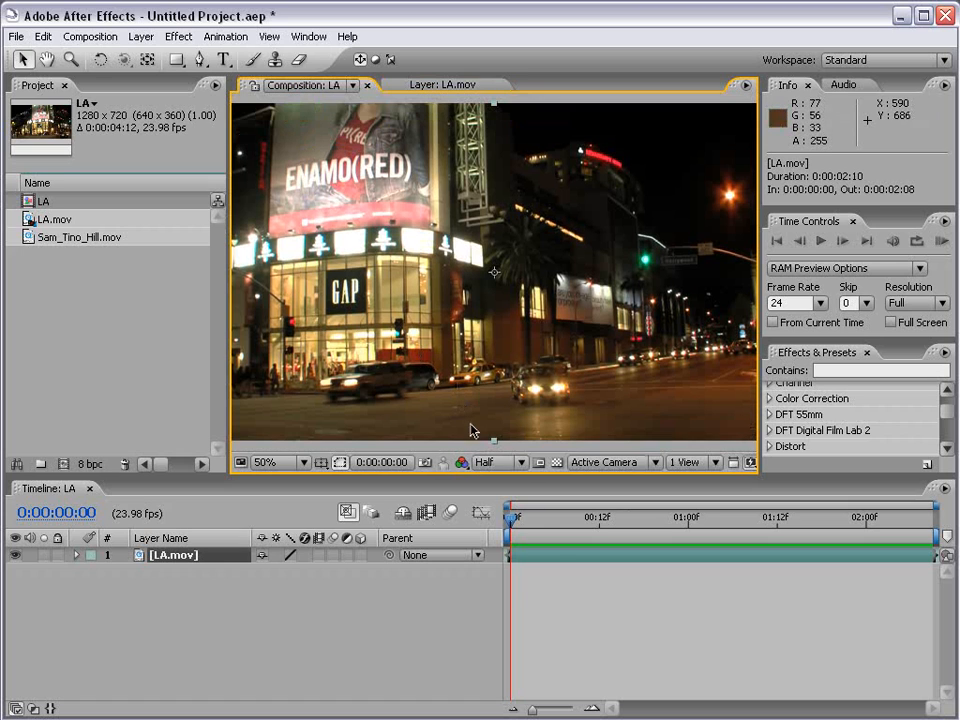
left_click(431, 90)
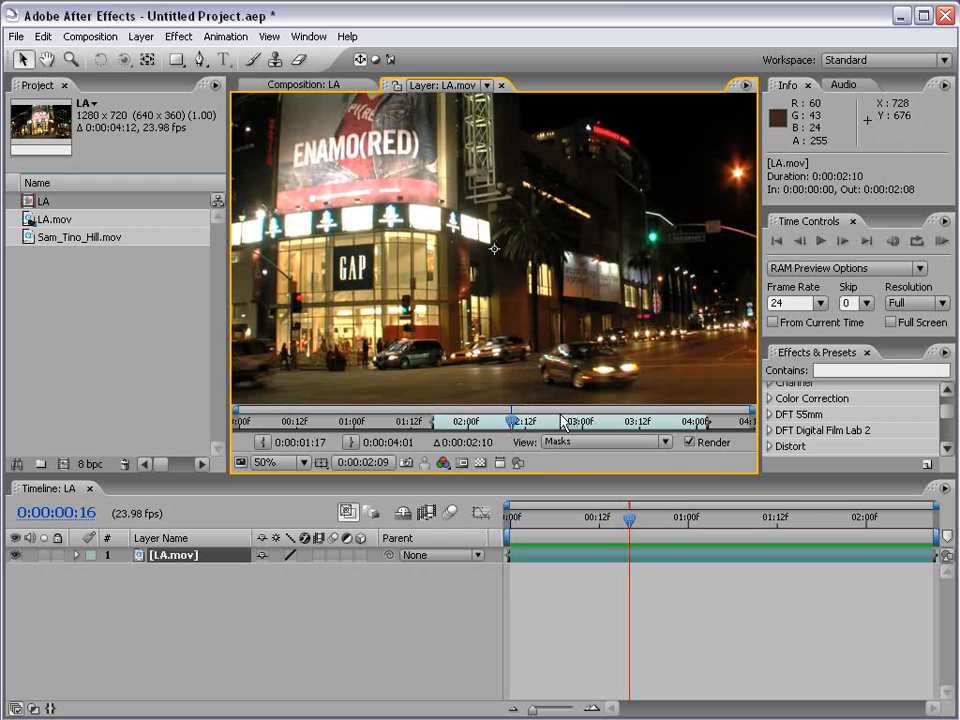
left_click(300, 85)
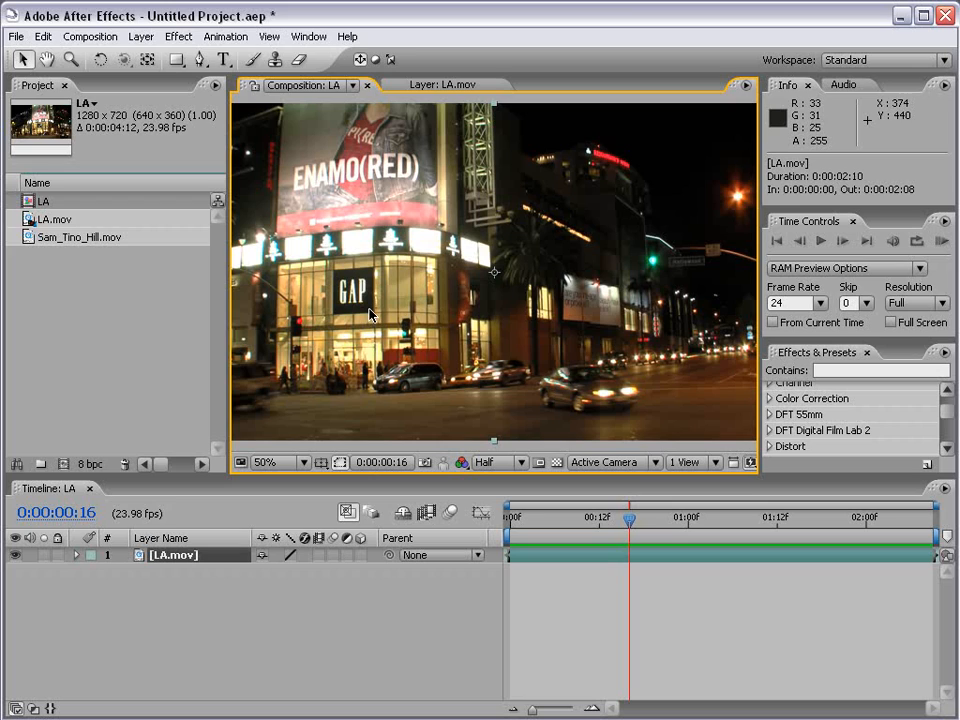
double_click(536, 560)
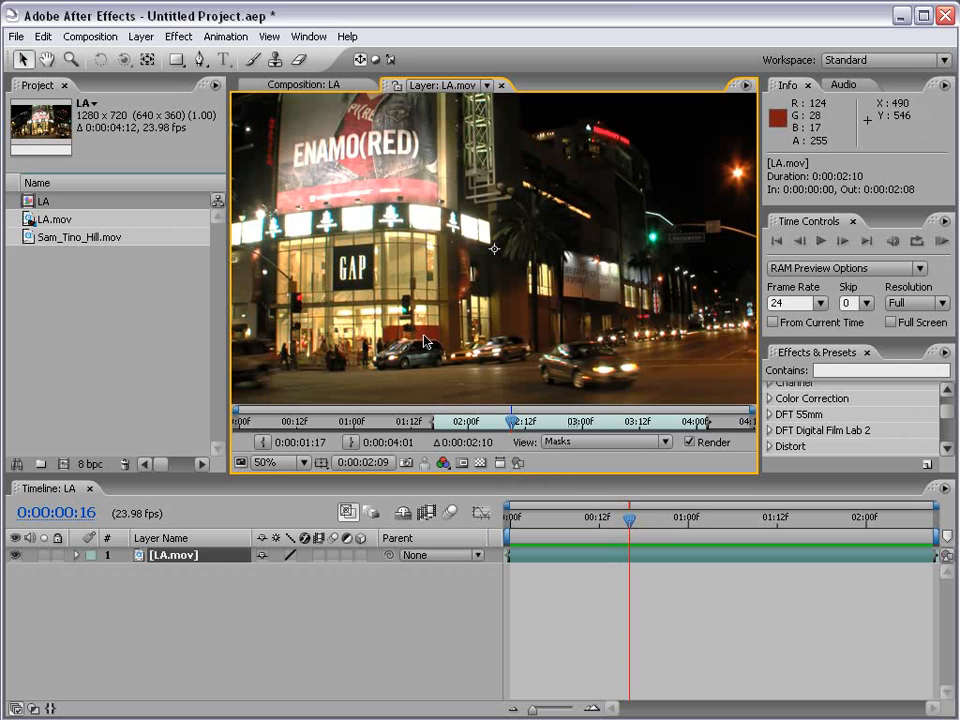
- Show the Tracker Controls and narrow the project area so that the layer viewer gets more room
left_click(307, 37)
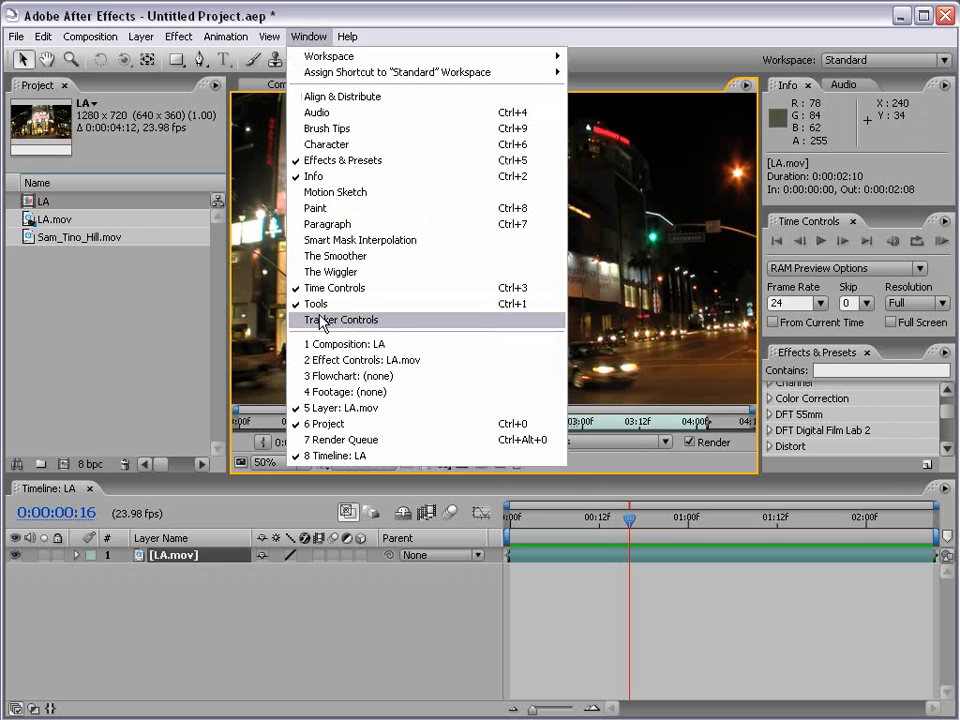
left_click(396, 322)
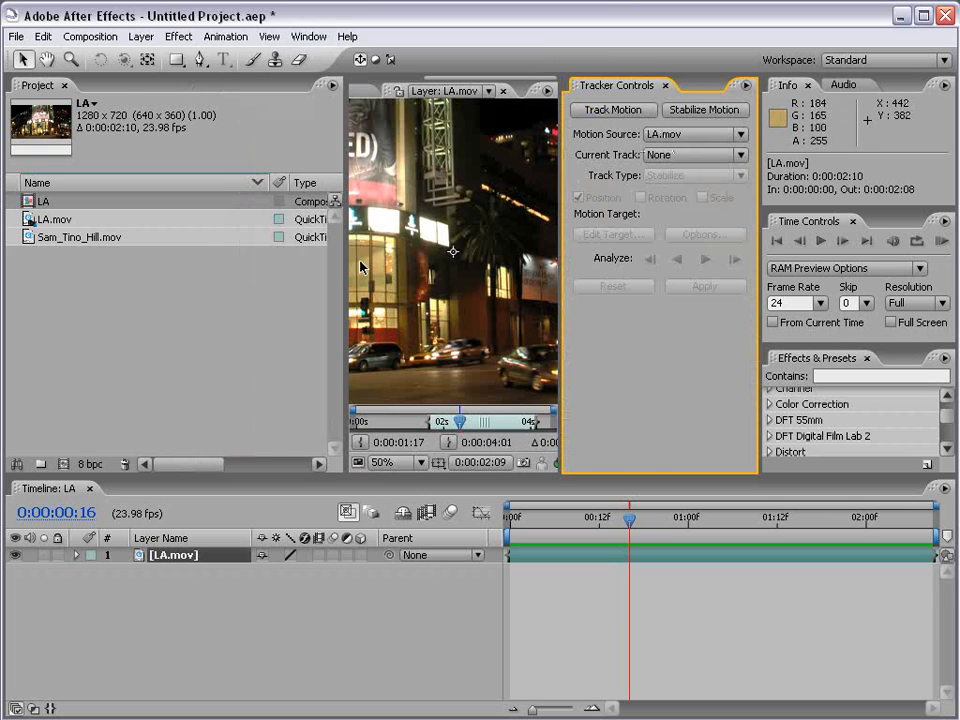
left_click_drag(345, 270, 100, 270)
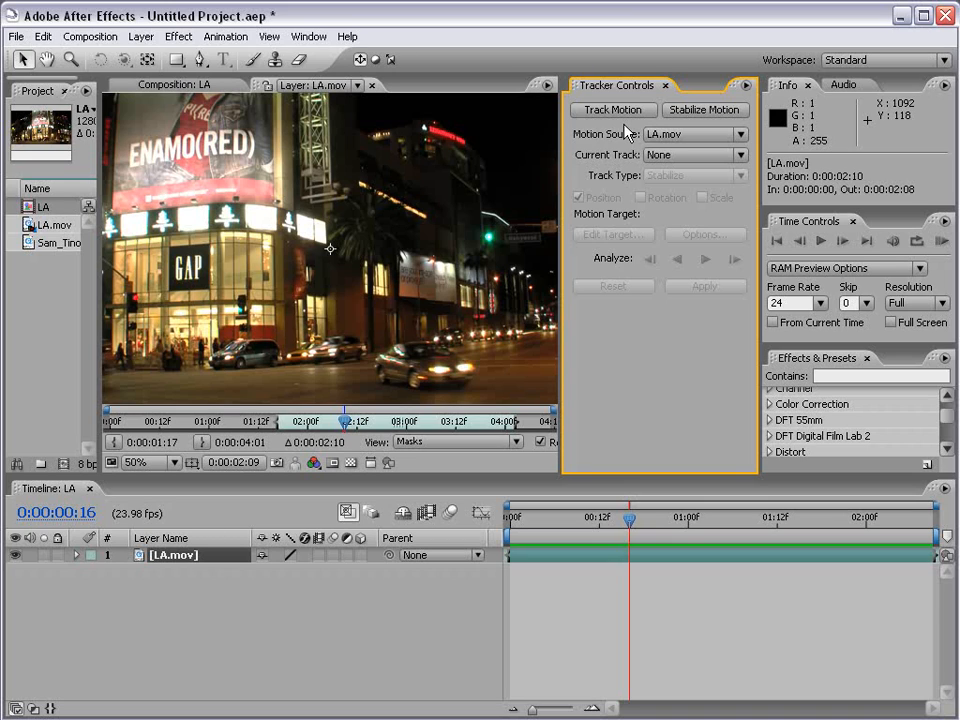
key("grave")
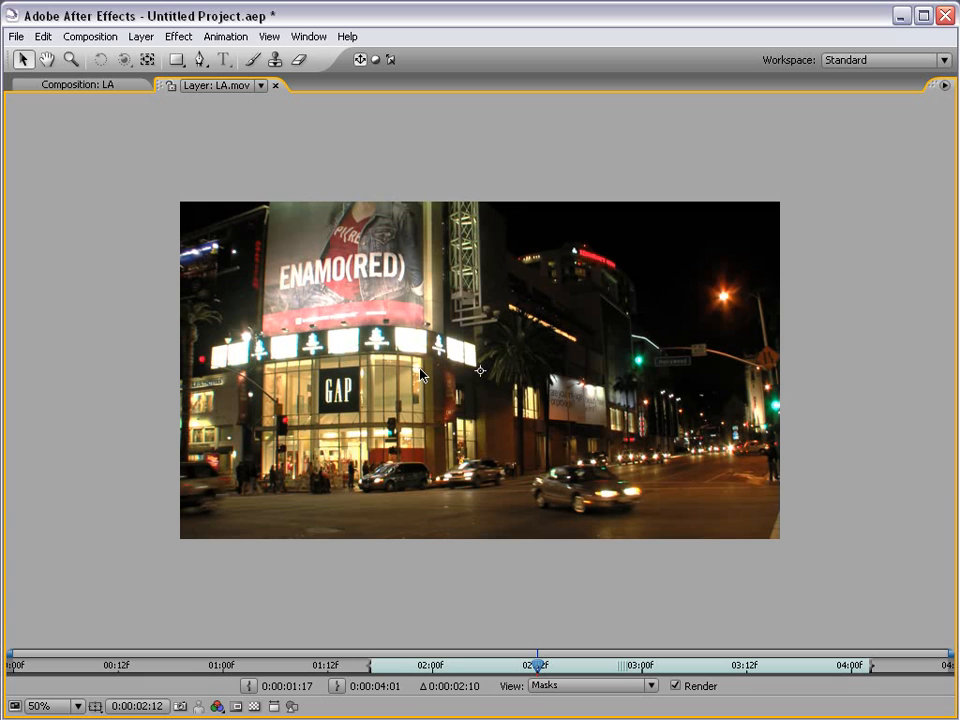
key("grave")
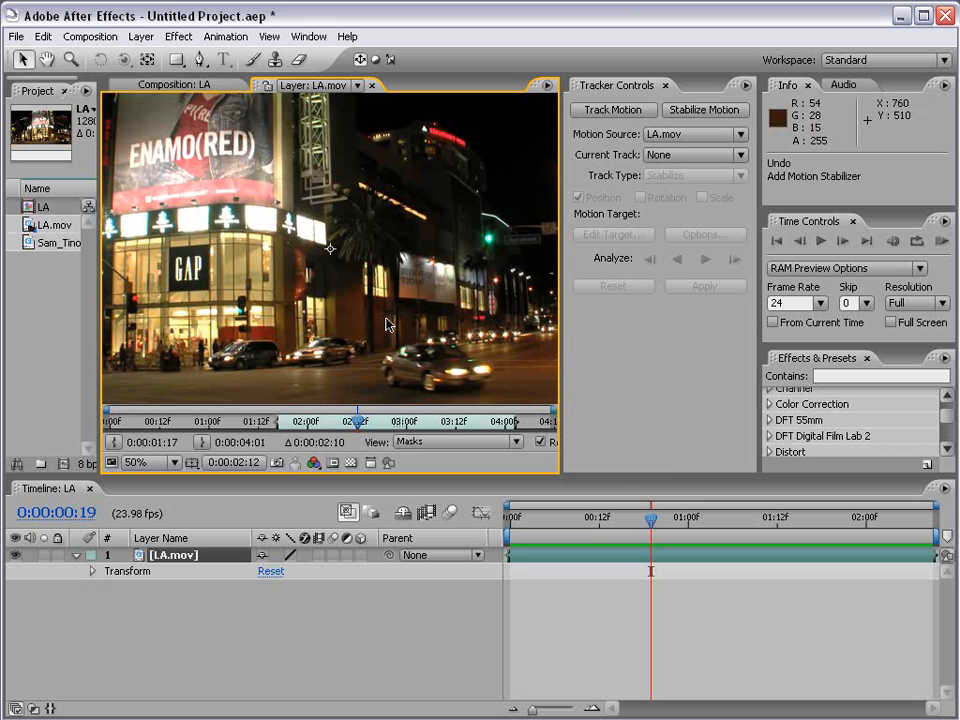
- Add a Stabilize Motion tracker to LA.mov and move Track Point 1 onto the dark area below the lit sign
left_click(707, 112)
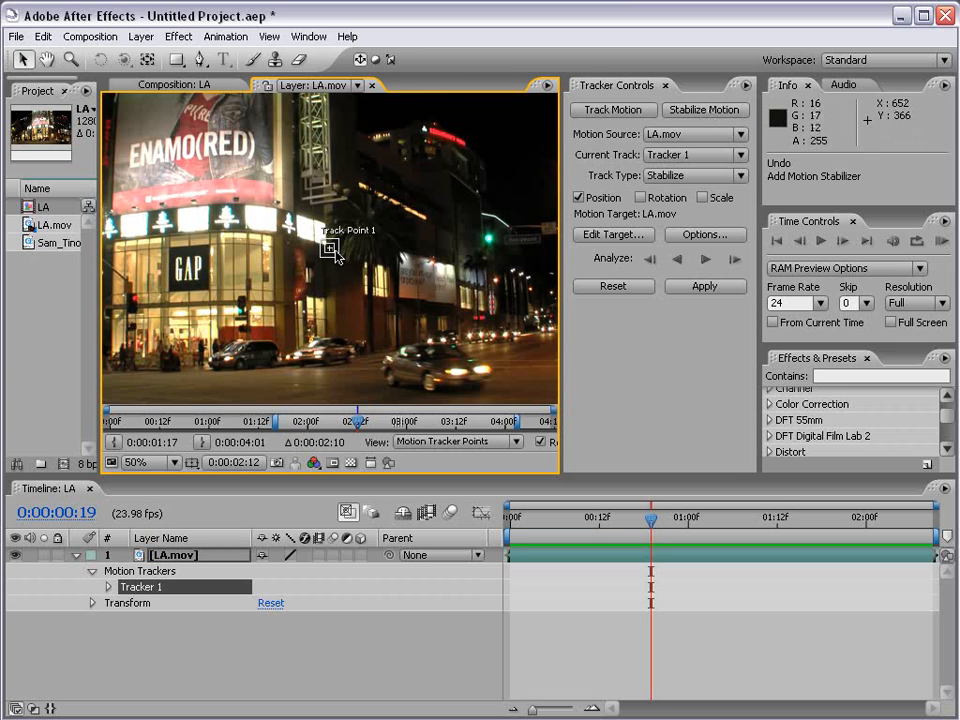
key("period")
key("period")
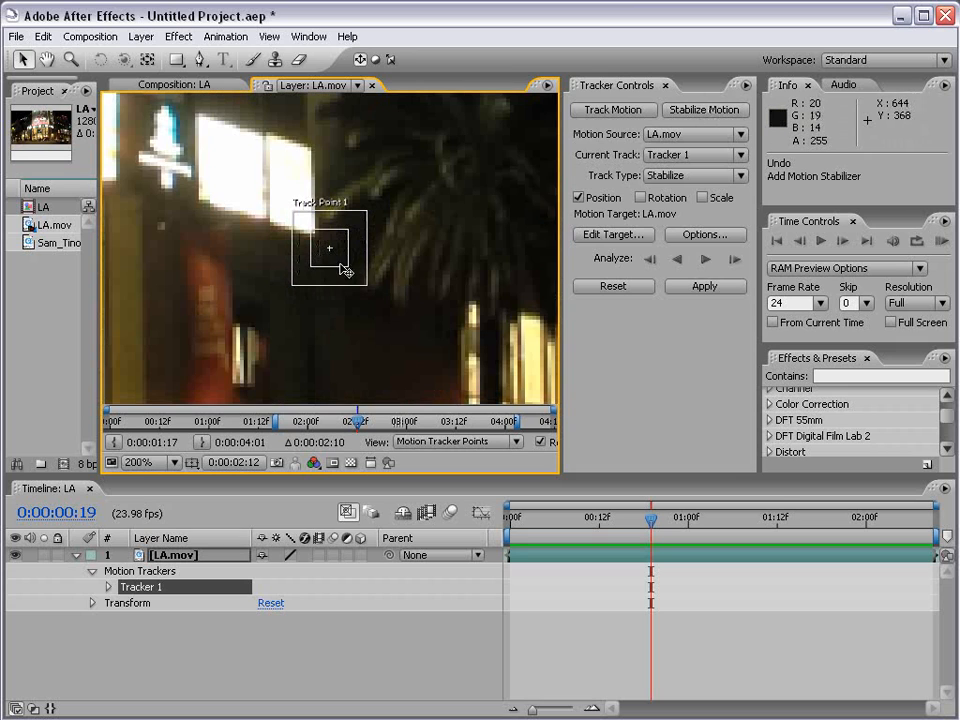
left_click_drag(342, 265, 338, 319)
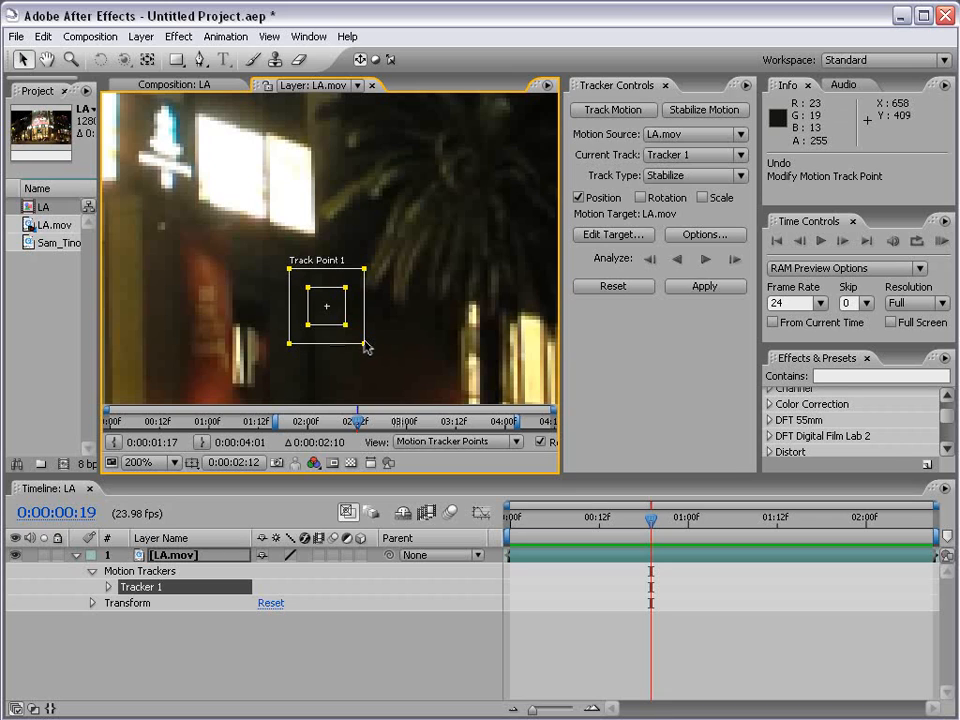
- Enlarge Track Point 1's search region to about three times the width of its feature region
left_click_drag(366, 346, 387, 359)
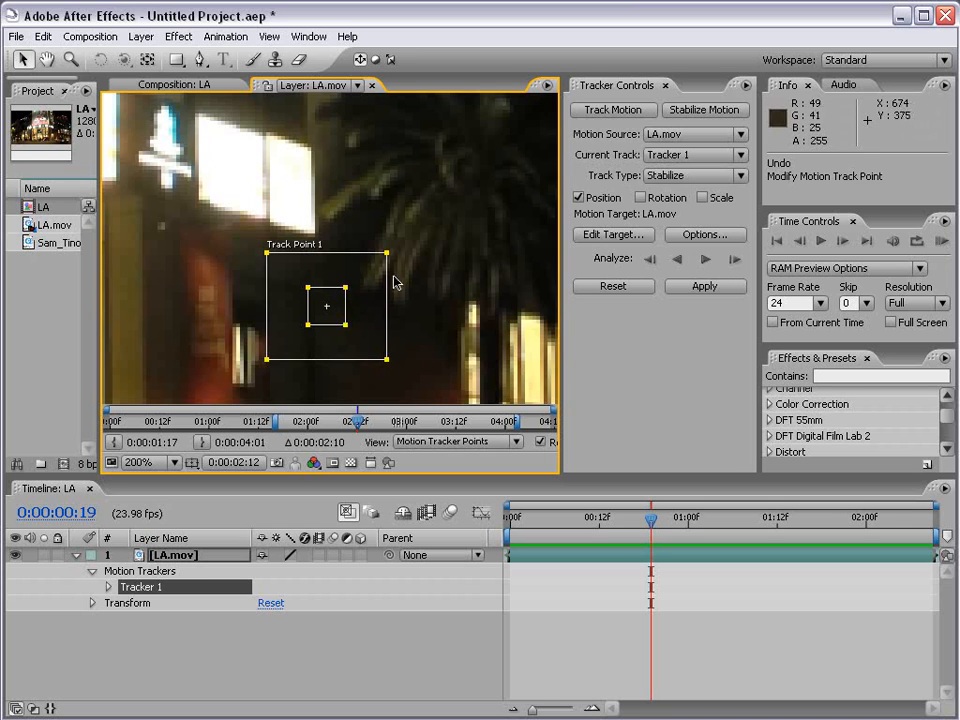
left_click_drag(387, 256, 441, 213)
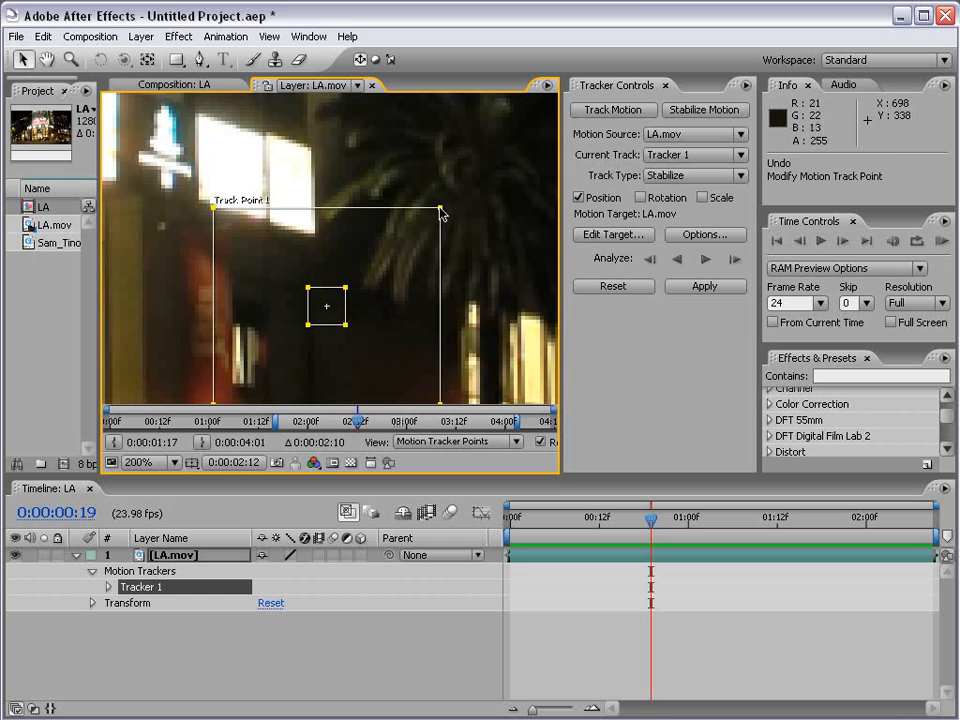
left_click_drag(442, 213, 384, 255)
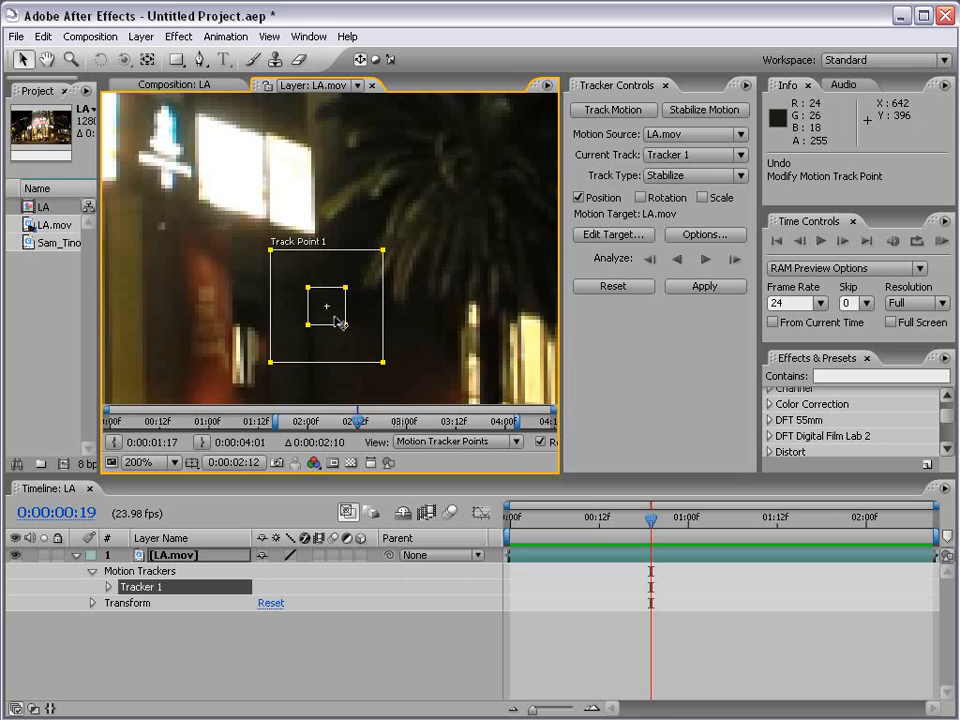
- Place Track Point 1 on the lower-right corner of the bright sign panel beside the palm tree
left_click_drag(340, 322, 326, 251)
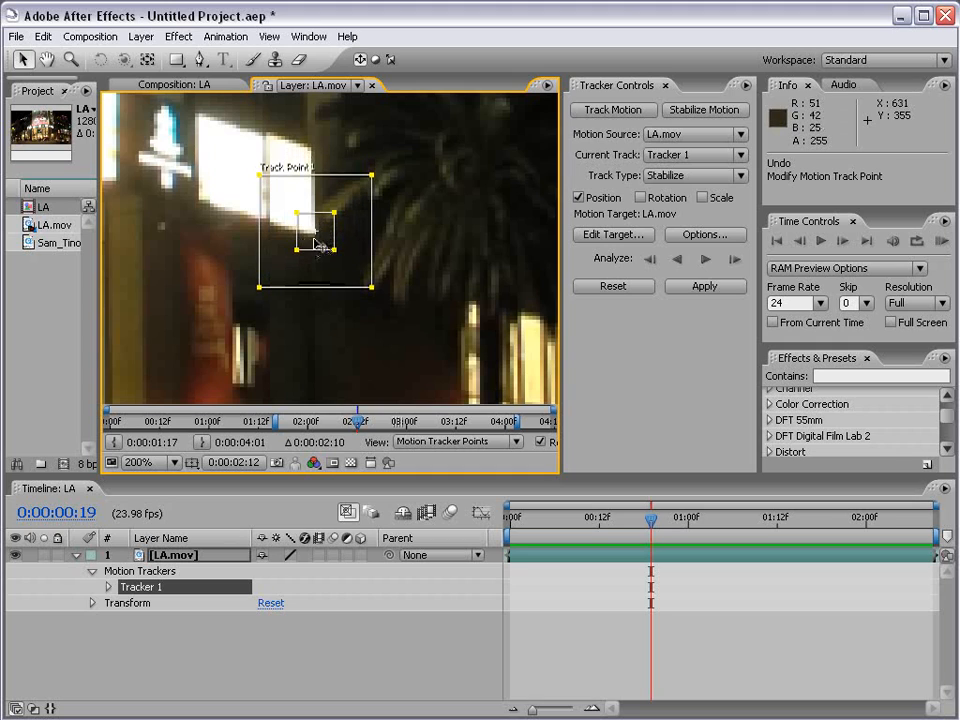
scroll(331, 246, "up", 1)
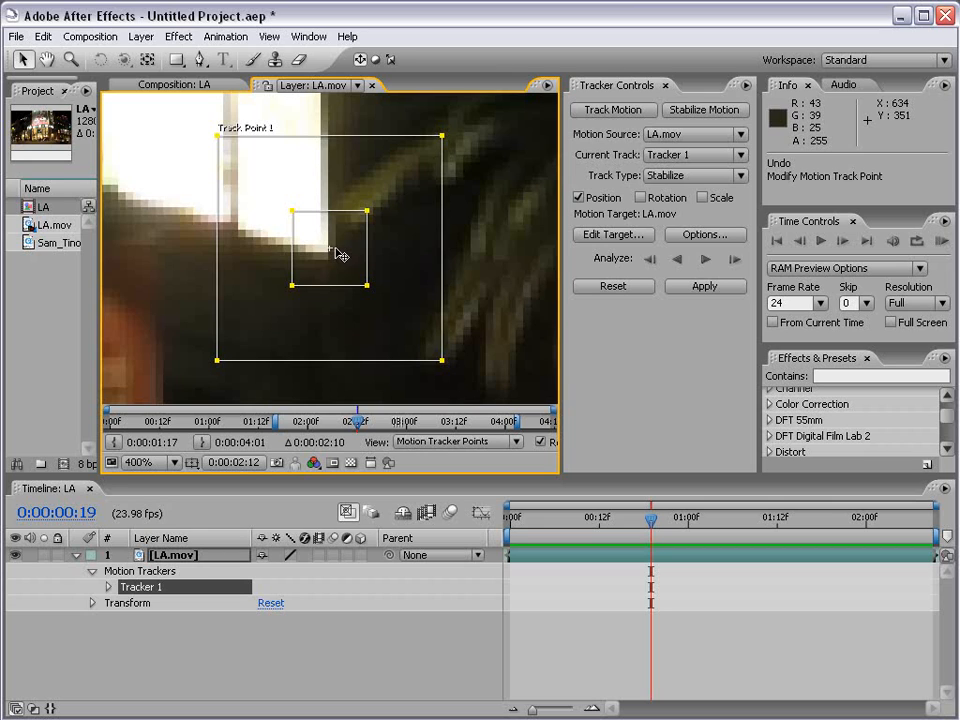
scroll(338, 255, "down", 1)
- Try Track Point 1 over the palm fronds, and put it back on the bright sign's lower-right corner
left_click_drag(341, 263, 432, 263)
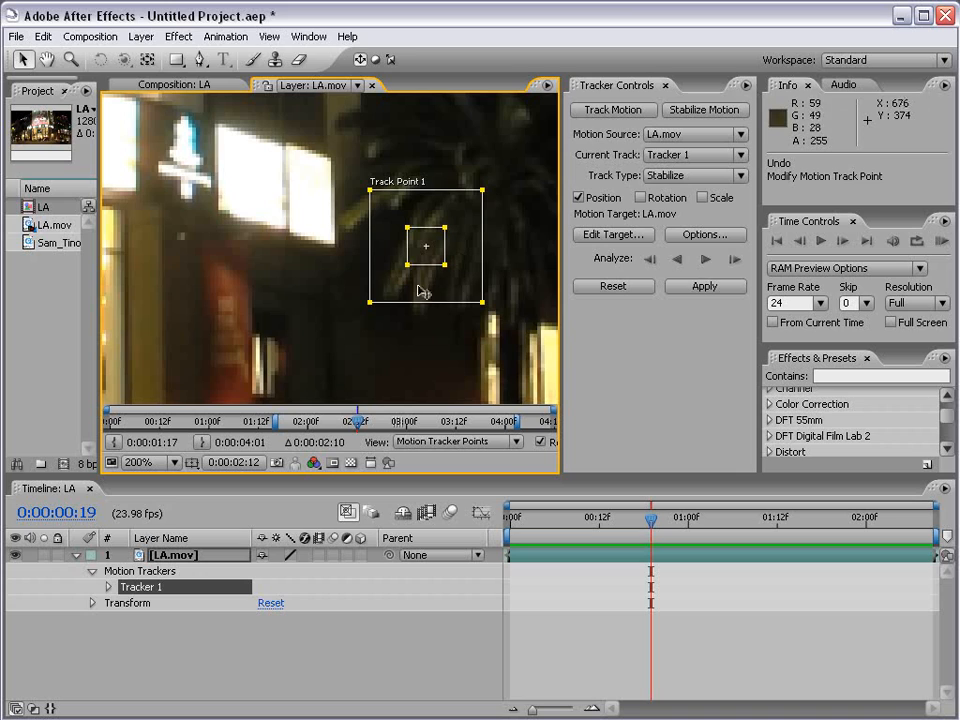
left_click_drag(431, 260, 447, 232)
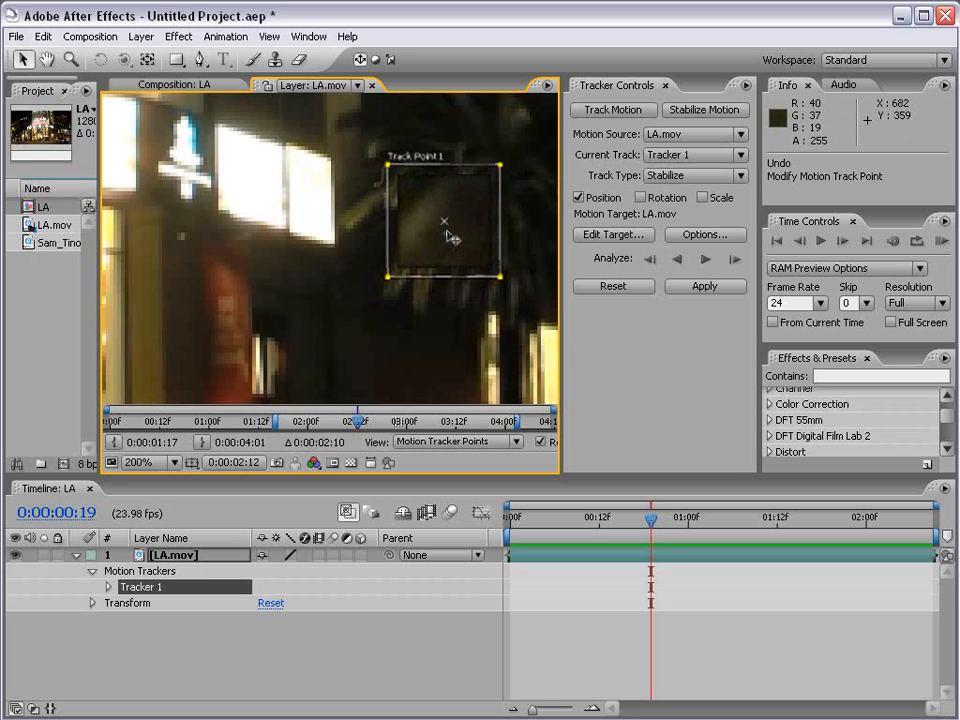
left_click_drag(447, 237, 330, 263)
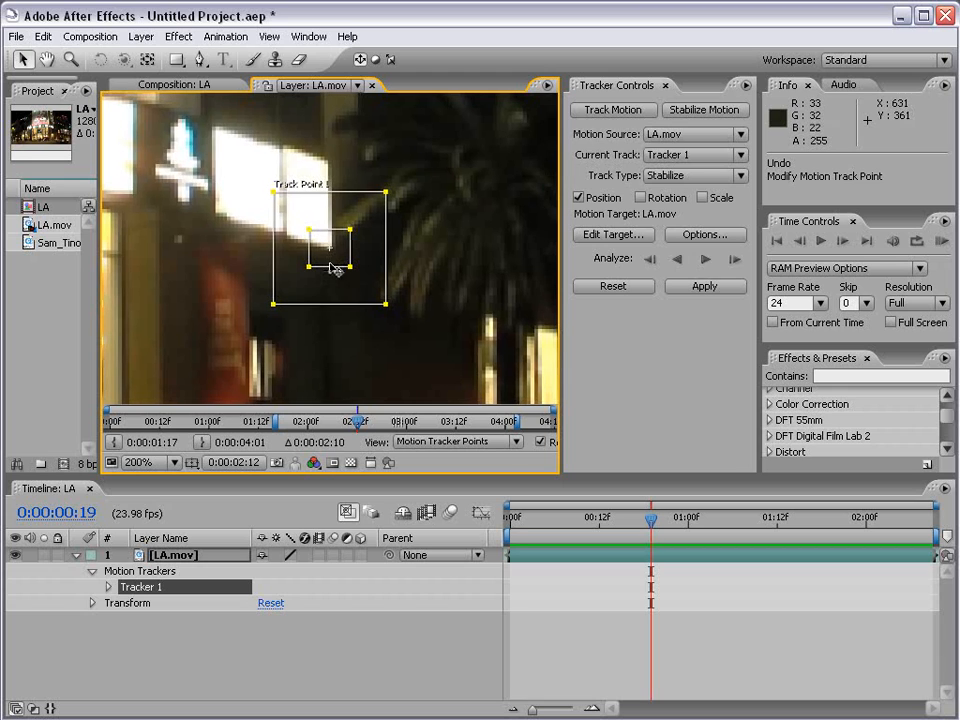
key("comma")
key("comma")
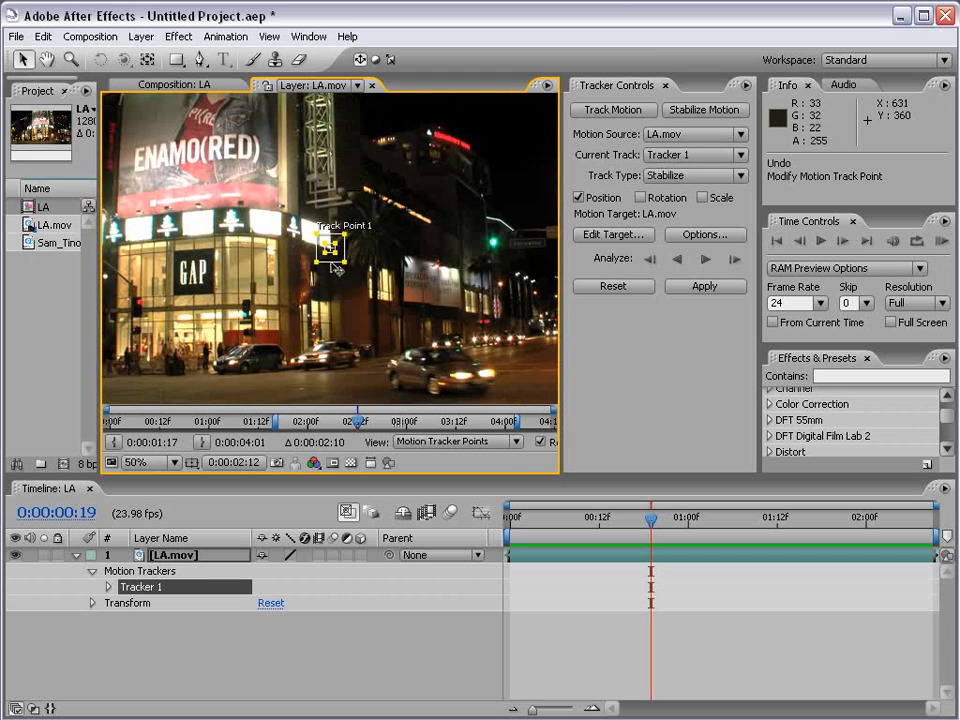
- Move Track Point 1 onto the bottom of the letter G on the GAP sign
key("period")
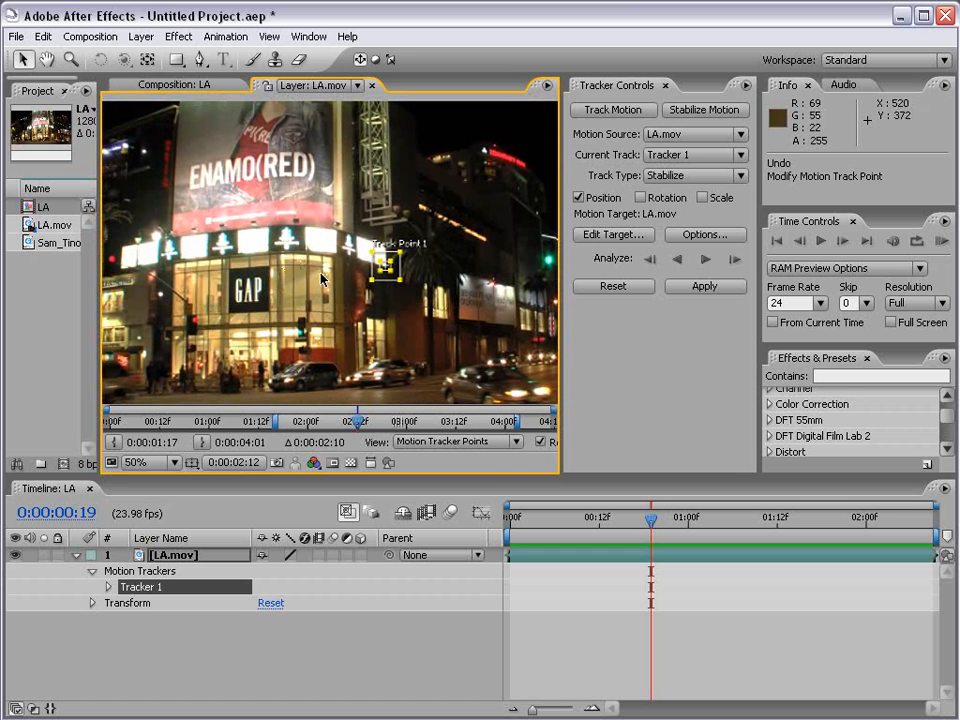
key("period")
left_click_drag(330, 250, 160, 318)
key("space")
left_click_drag(158, 335, 384, 298)
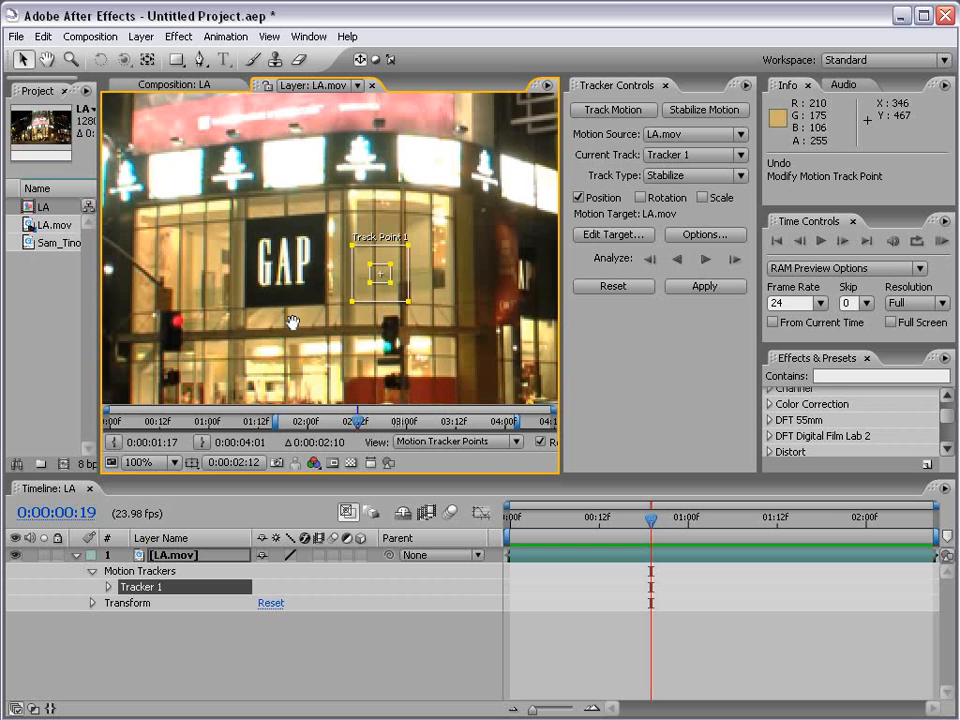
left_click_drag(254, 322, 342, 295)
left_click_drag(444, 244, 326, 267)
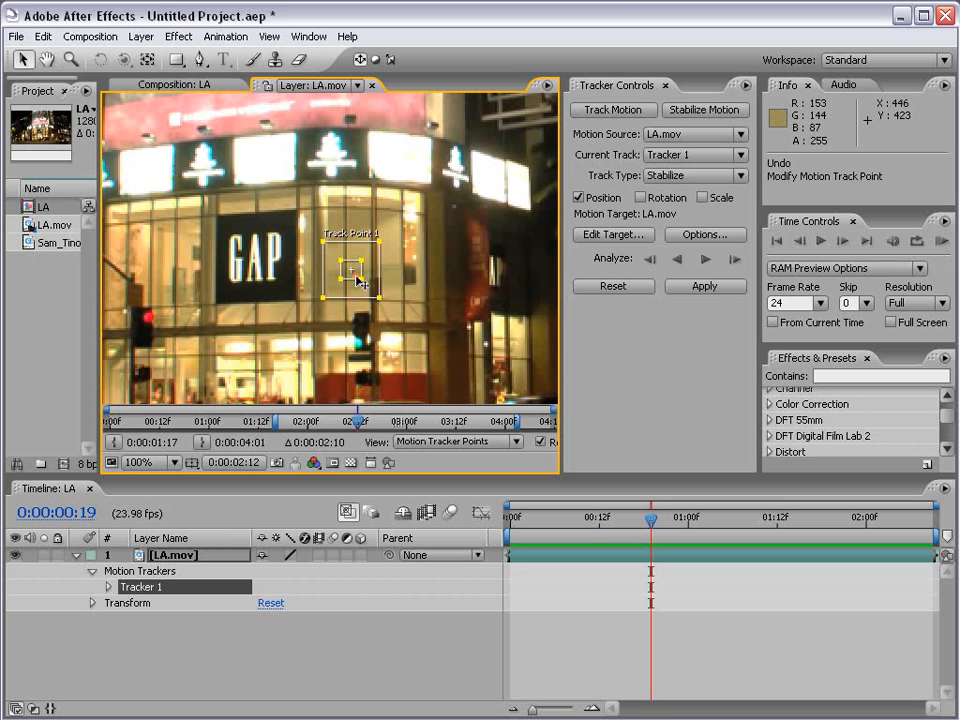
left_click_drag(355, 276, 238, 290)
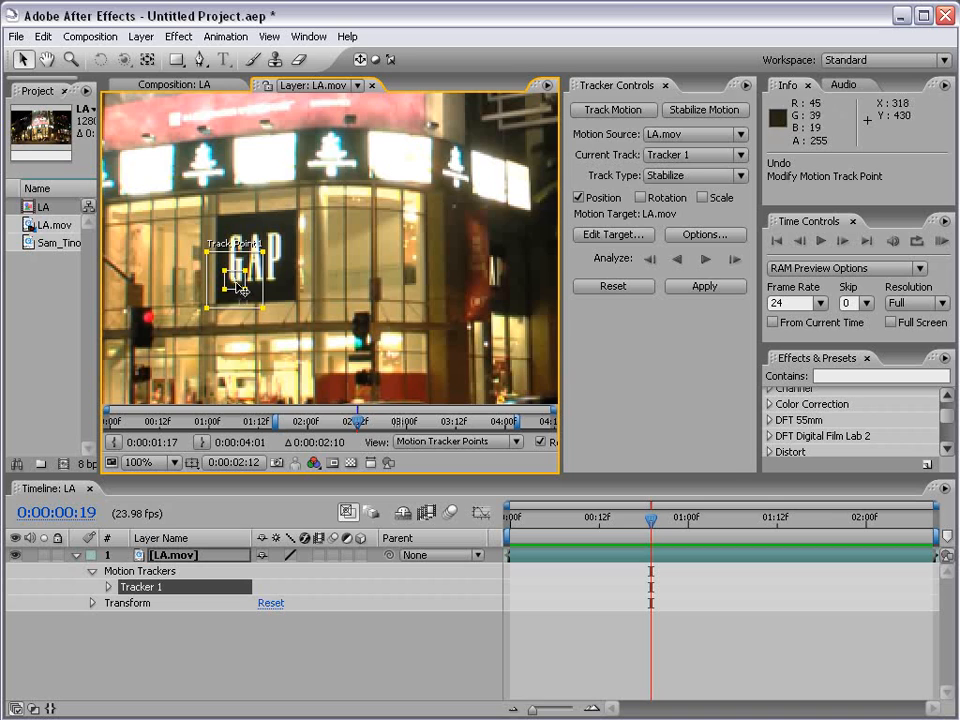
key("comma")
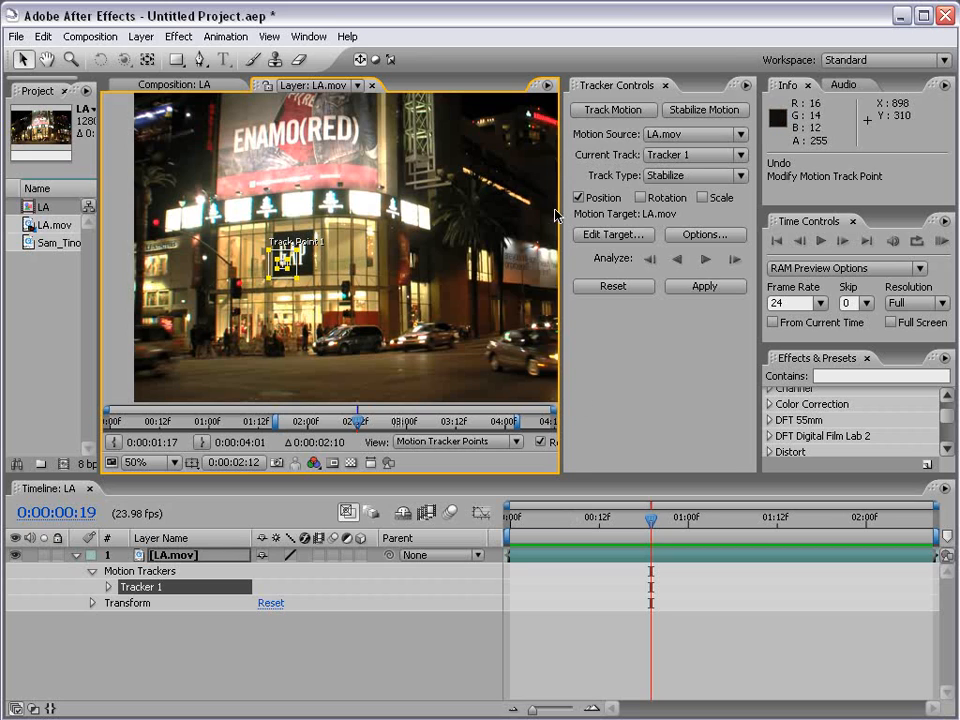
- Enable rotation tracking and move Track Point 2 onto the building's windows beside the GAP sign
left_click(640, 198)
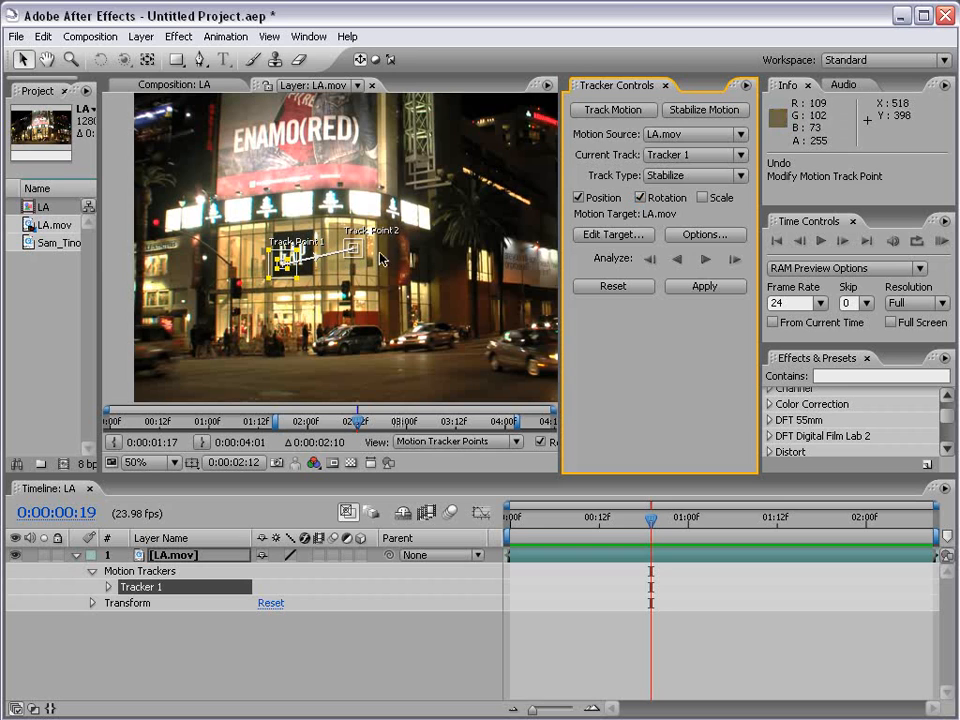
scroll(364, 252, "up", 1)
left_click_drag(382, 257, 395, 262)
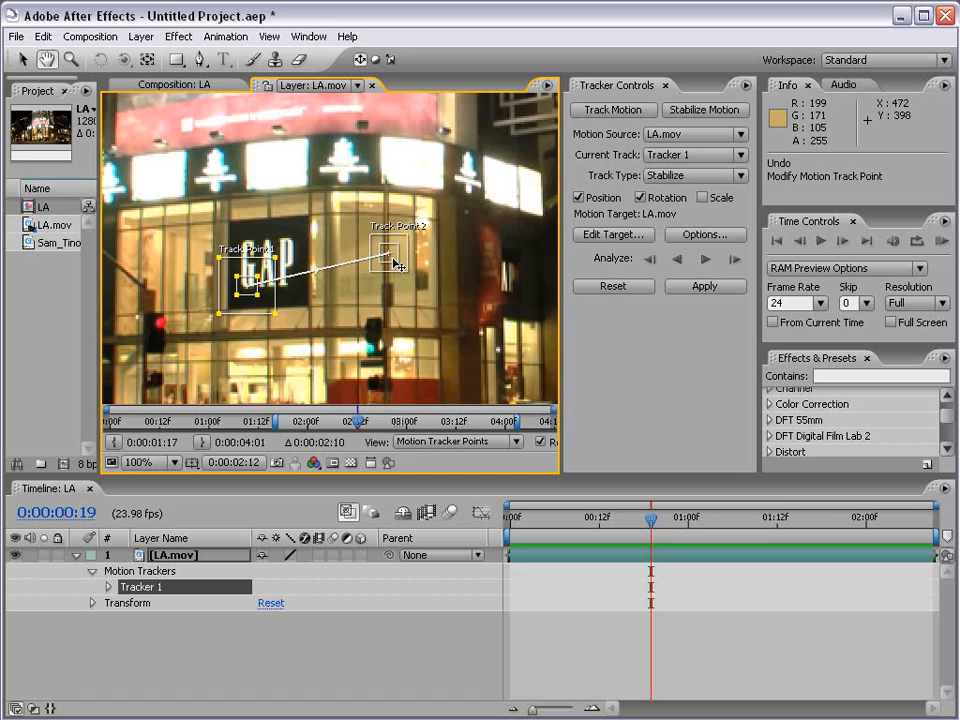
left_click_drag(395, 262, 422, 261)
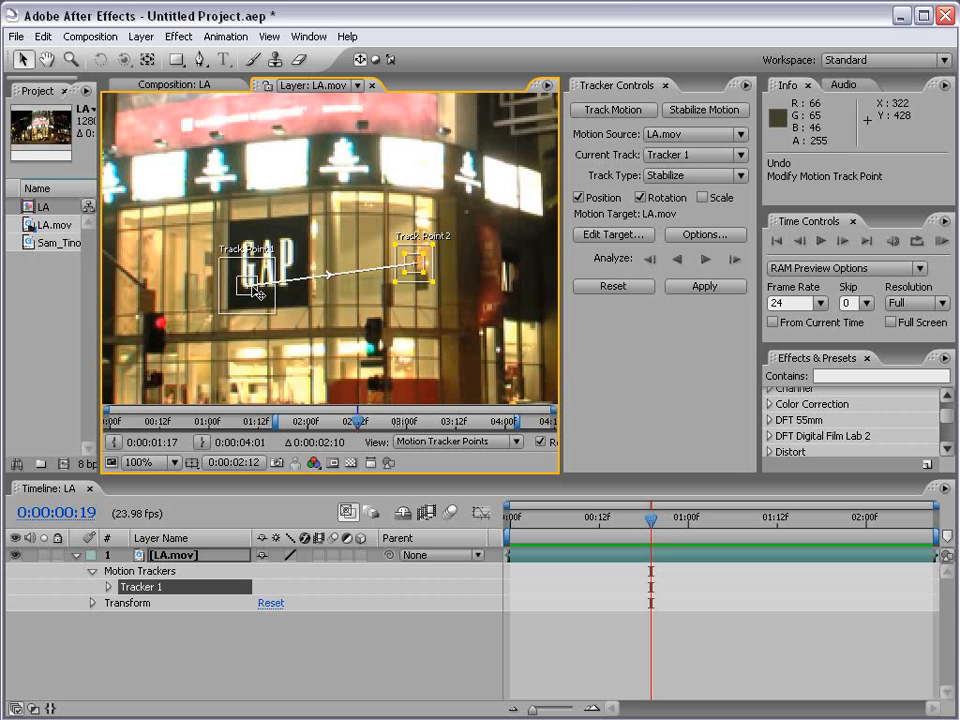
- Move Track Point 2 onto the end of the white beam above the palm tree, leaving Track Point 1 on the GAP sign
key("comma")
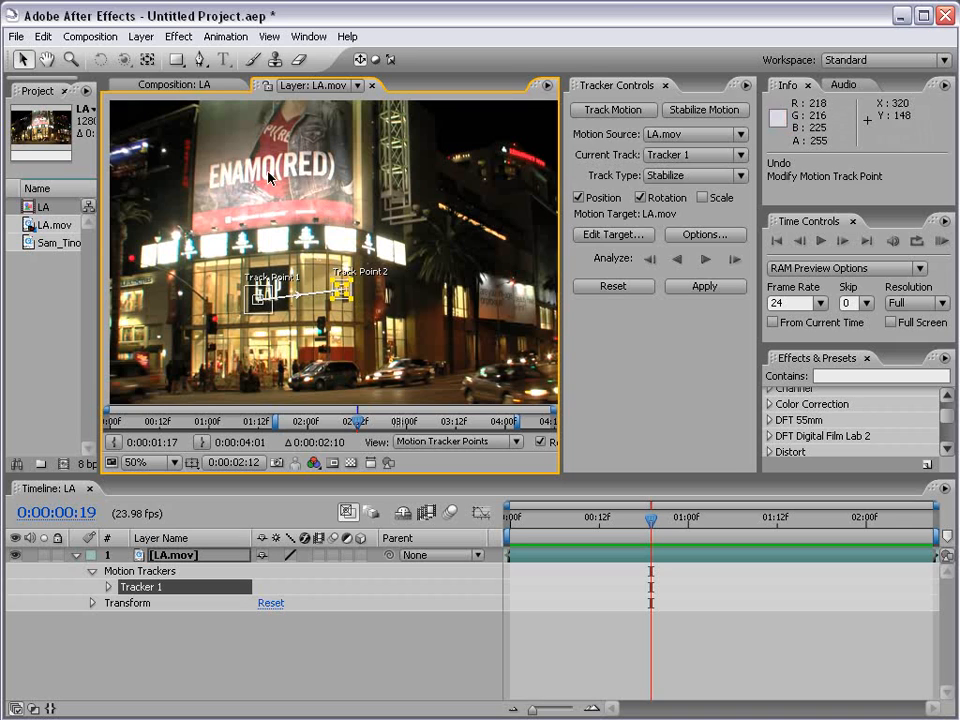
key("period")
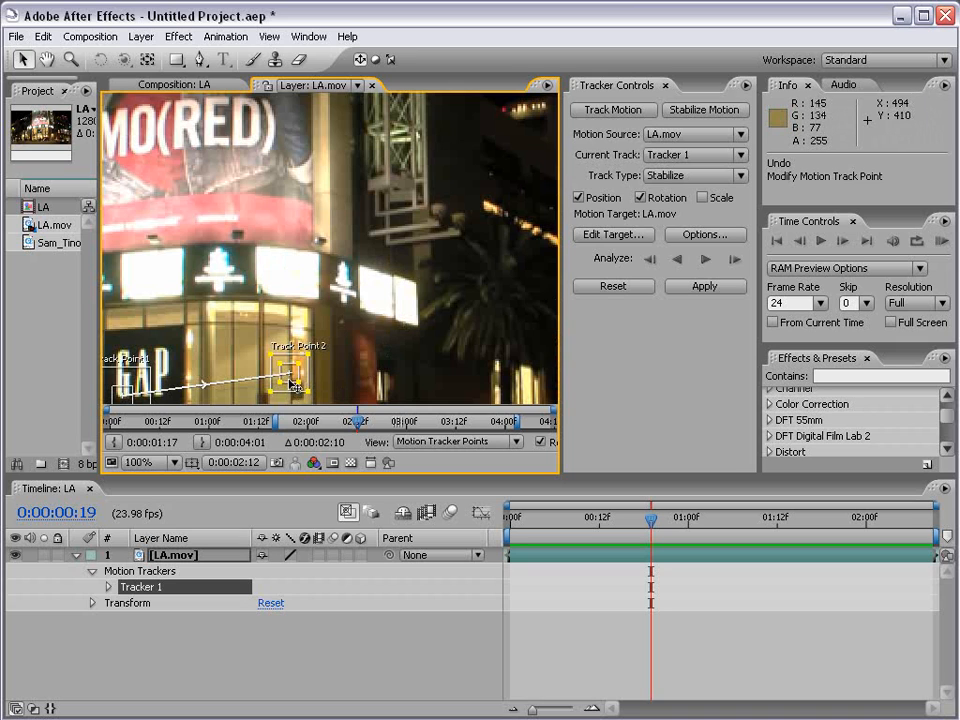
left_click_drag(312, 372, 456, 230)
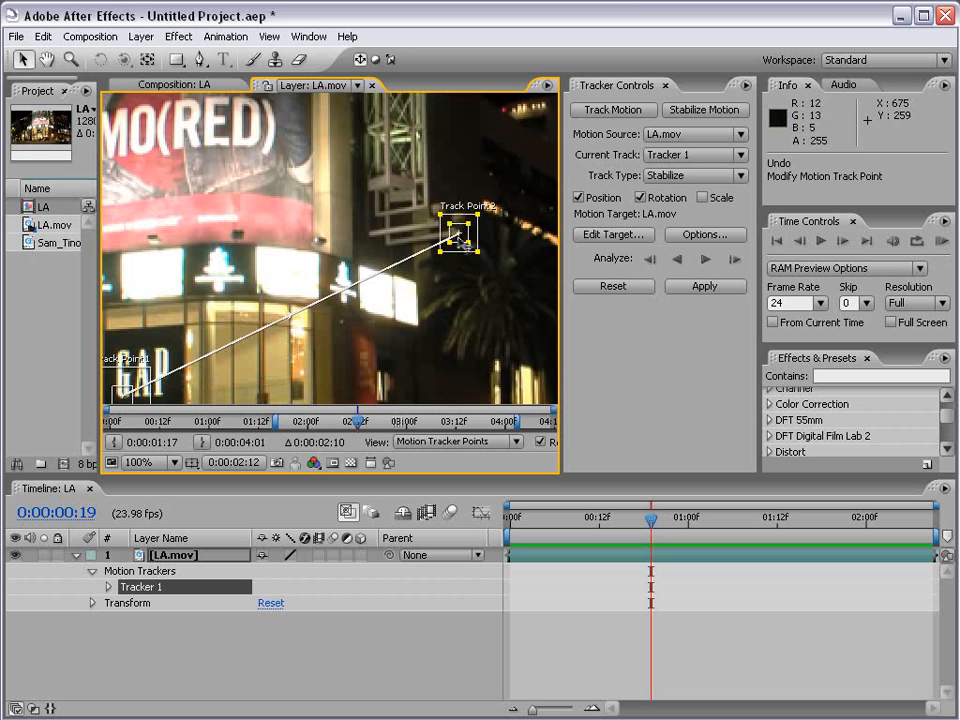
key("comma")
left_click_drag(337, 354, 370, 312)
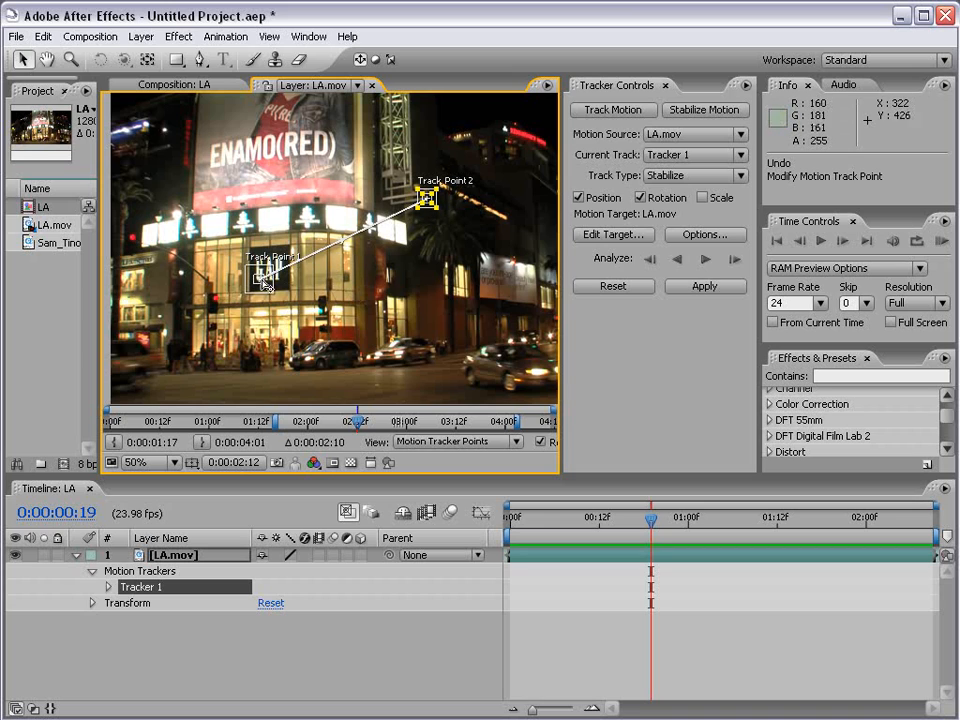
key("ctrl+z")
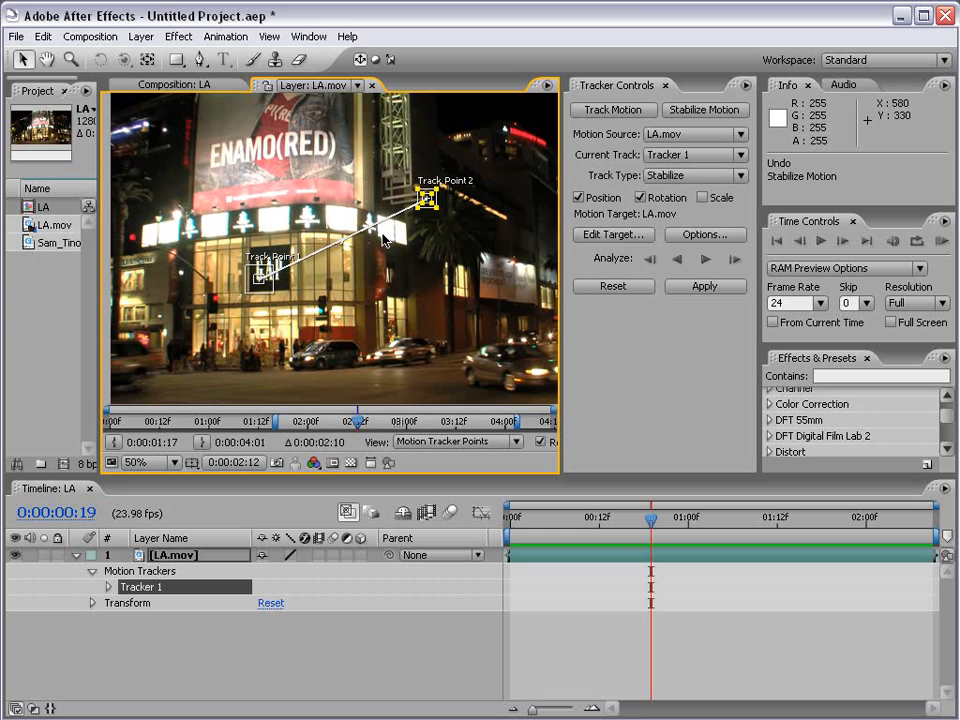
- Analyze both track points forward to the clip's end and backward from 0:00:00:21 to its start
left_click(705, 260)
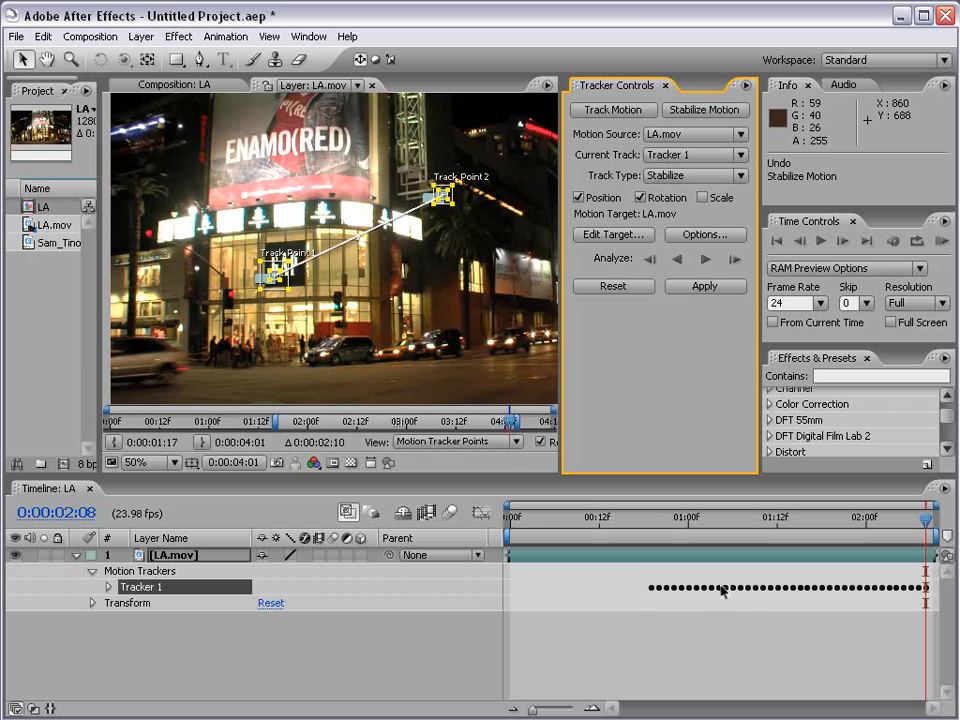
left_click(652, 519)
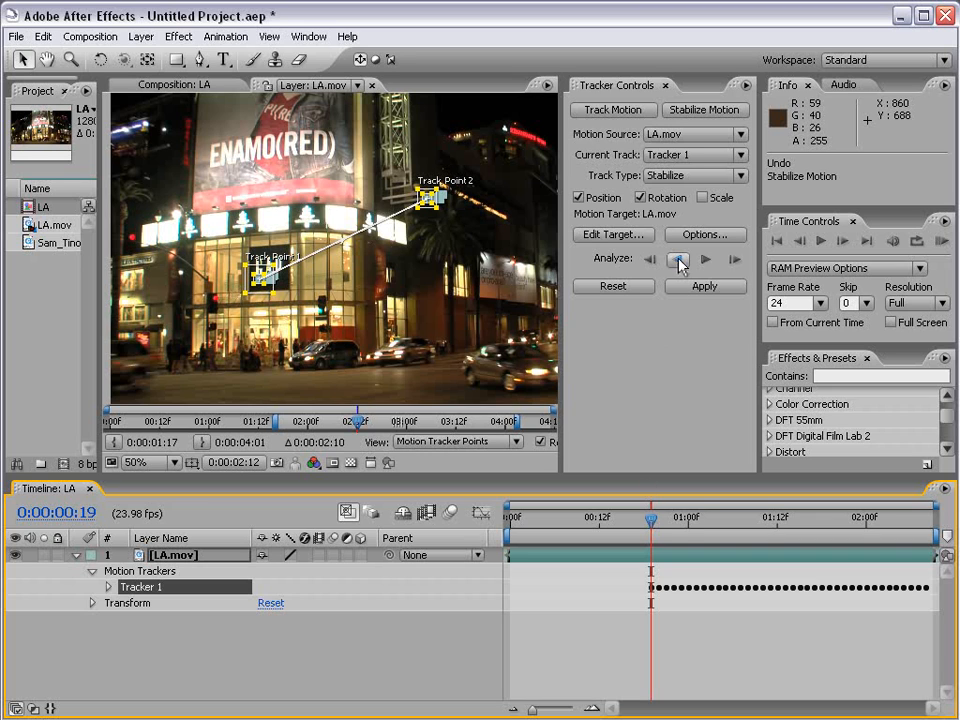
left_click_drag(643, 531, 666, 522)
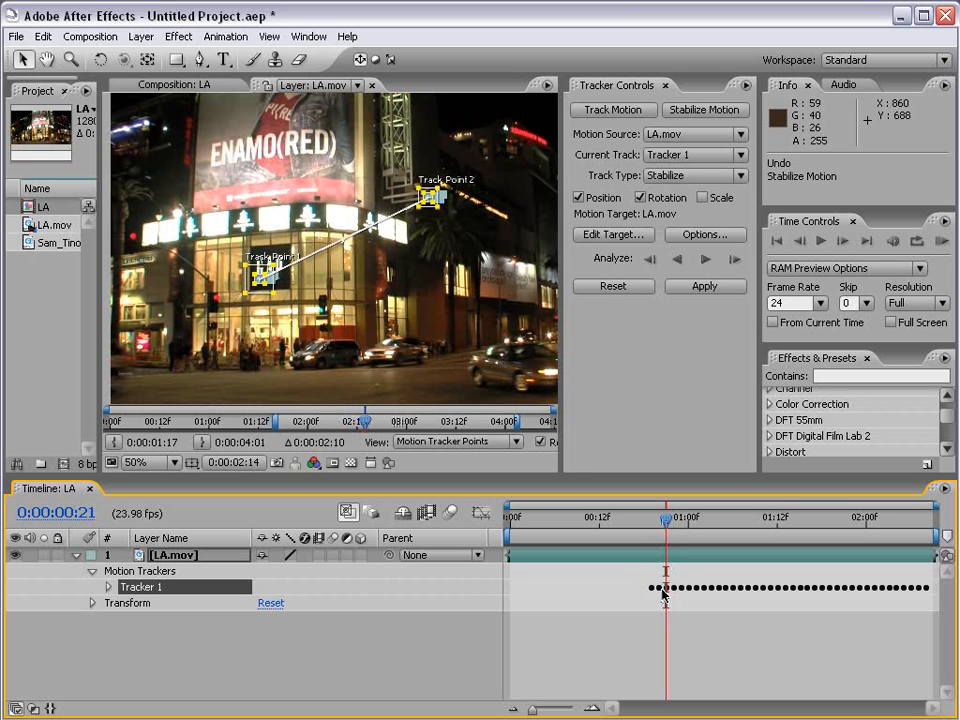
left_click(675, 262)
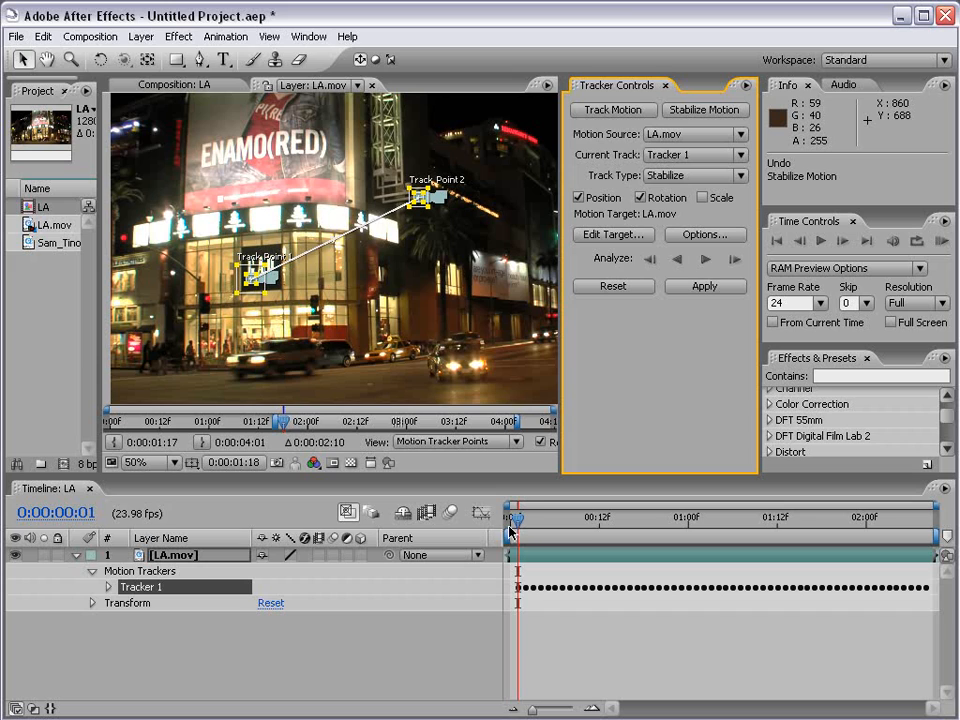
- Check the tracked keyframes at the clip's start and apply the stabilization in the X and Y dimensions
left_click(509, 518)
key("Page_Down")
key("Page_Down")
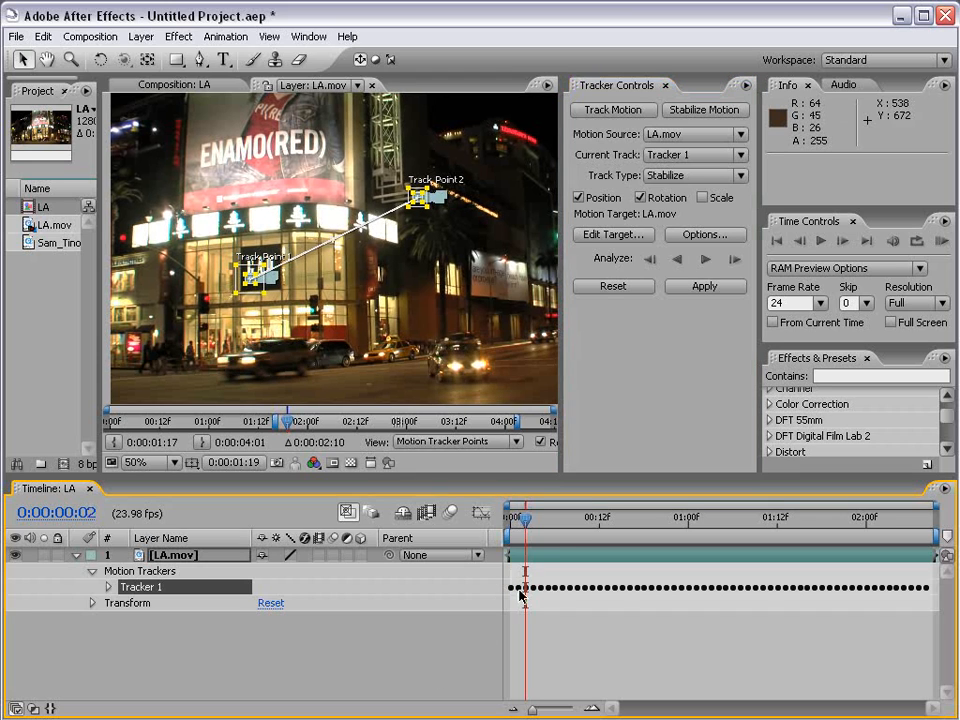
left_click(699, 287)
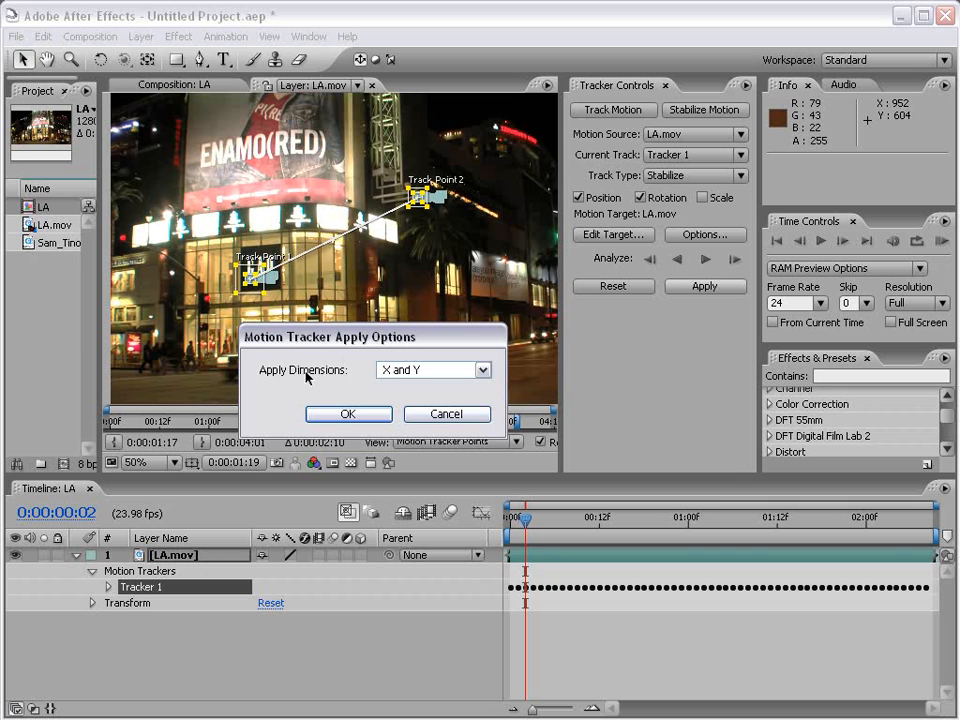
left_click(347, 415)
scroll(327, 265, "down", 1)
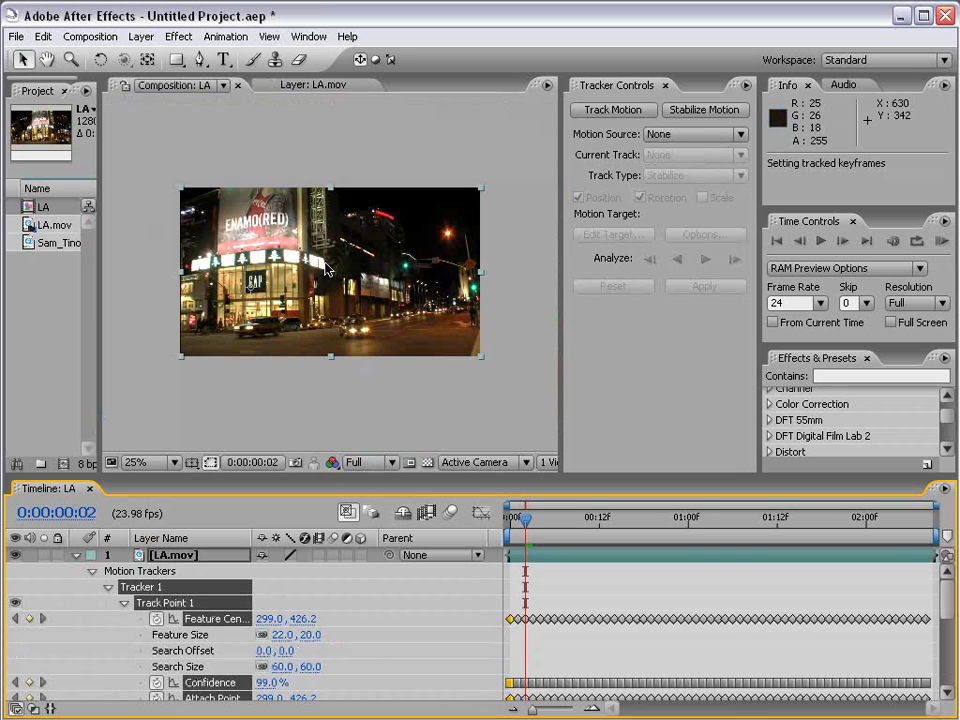
- Compare the tracked layer with the composition and play back the stabilized footage, examining the right edge of the frame
left_click(300, 85)
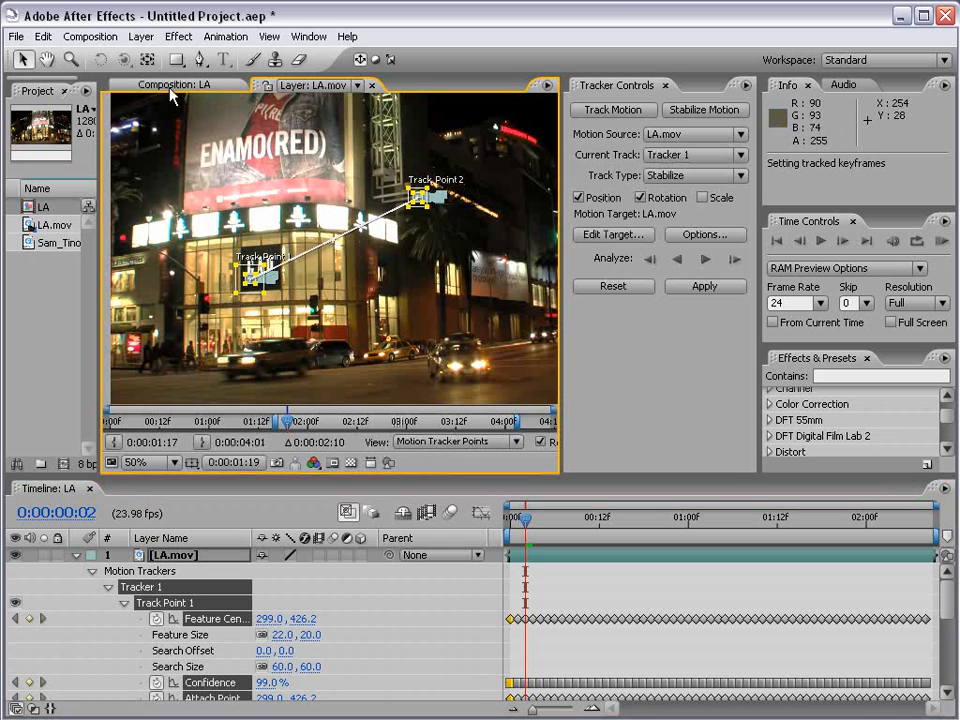
left_click(188, 86)
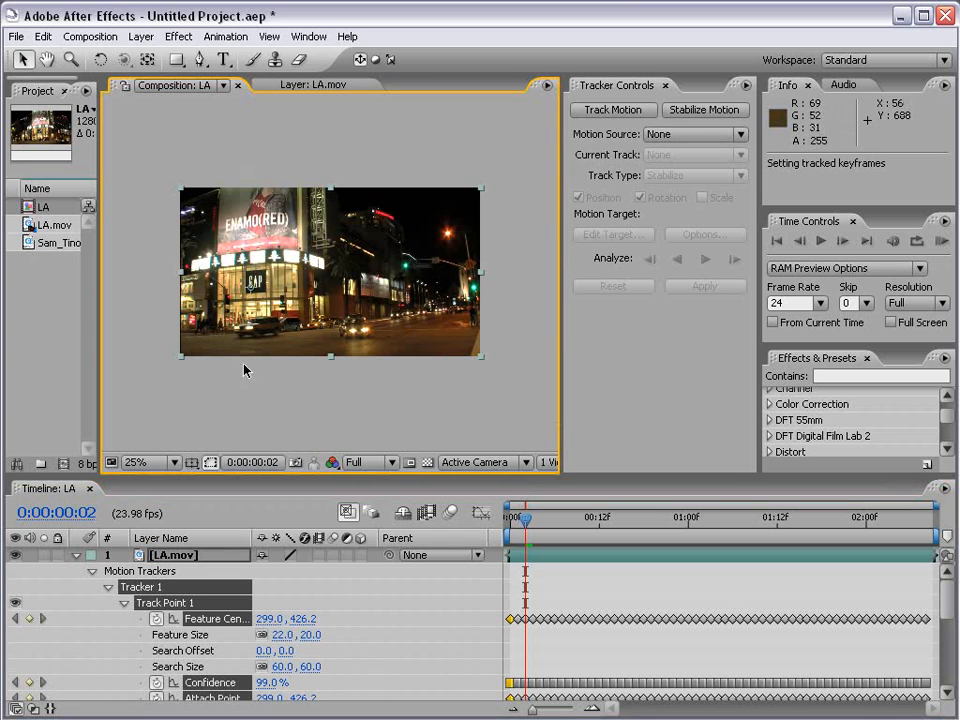
left_click(574, 583)
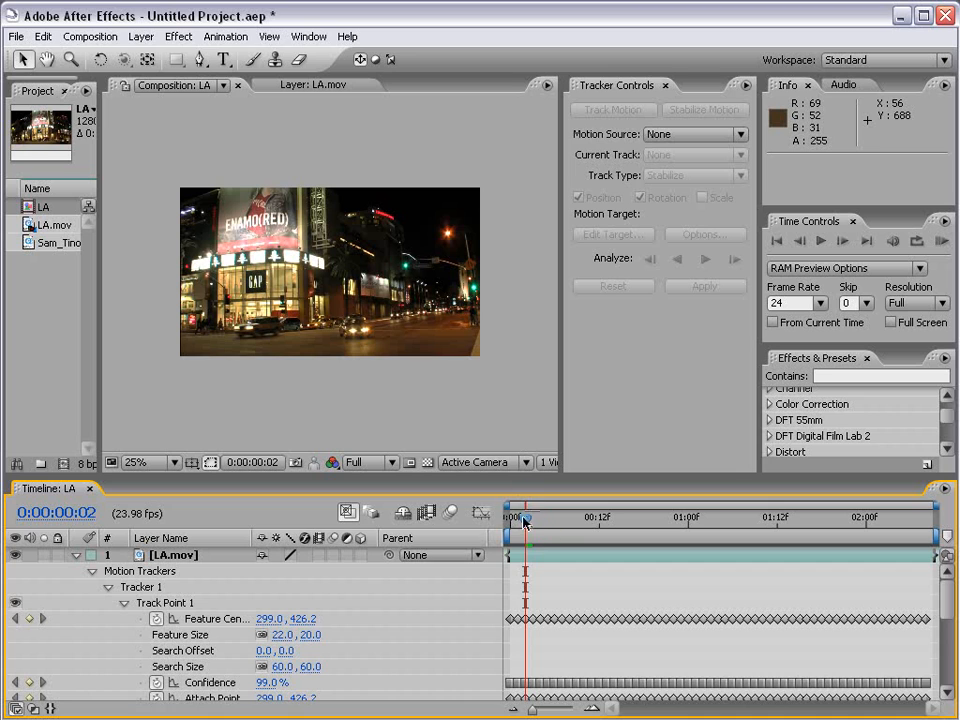
left_click_drag(523, 525, 500, 530)
key("period")
key("space")
left_click_drag(492, 353, 284, 268)
key("space")
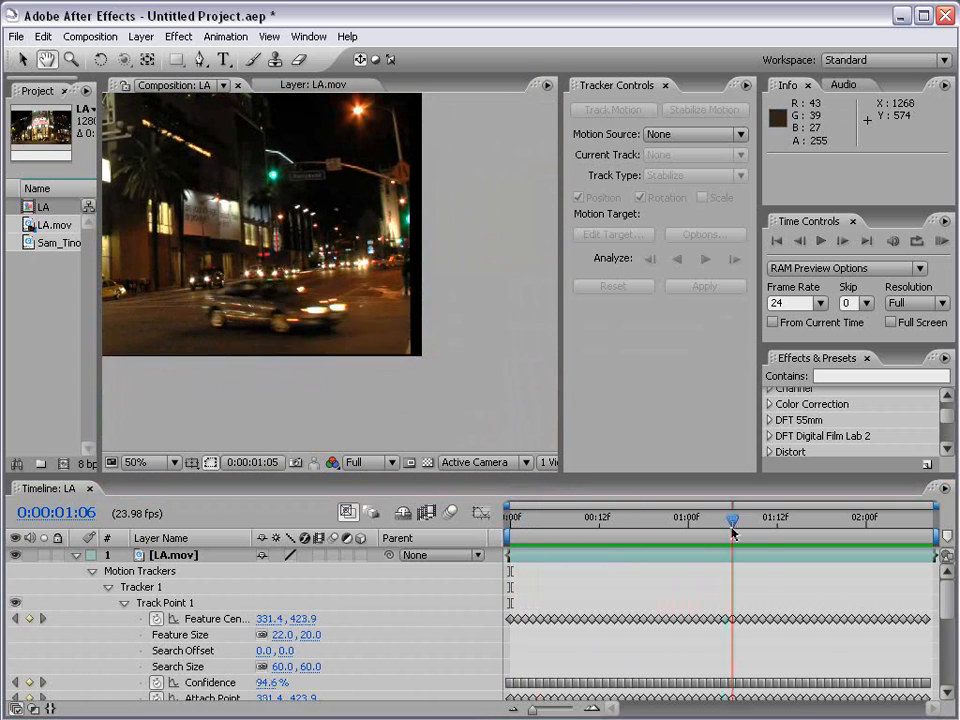
key("space")
scroll(375, 319, "down", 1)
key("space")
left_click_drag(269, 243, 341, 285)
left_click_drag(543, 525, 569, 562)
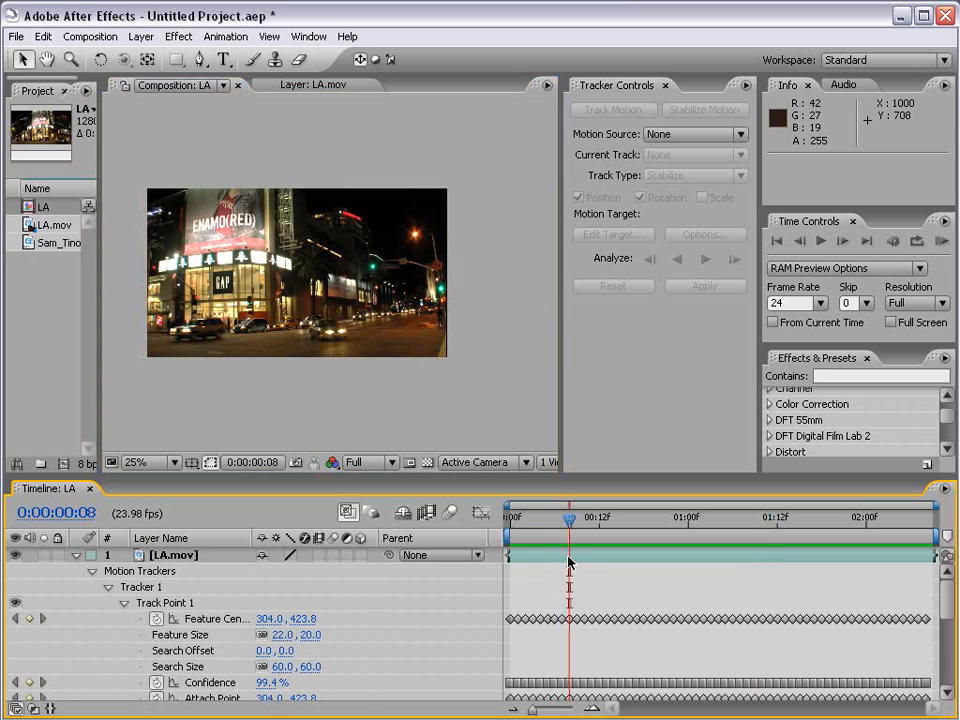
- Select the LA.mov layer and scrub to 0:00:01:15, examining the GAP sign and the exposed frame edges
left_click(569, 560)
scroll(284, 336, "up", 1)
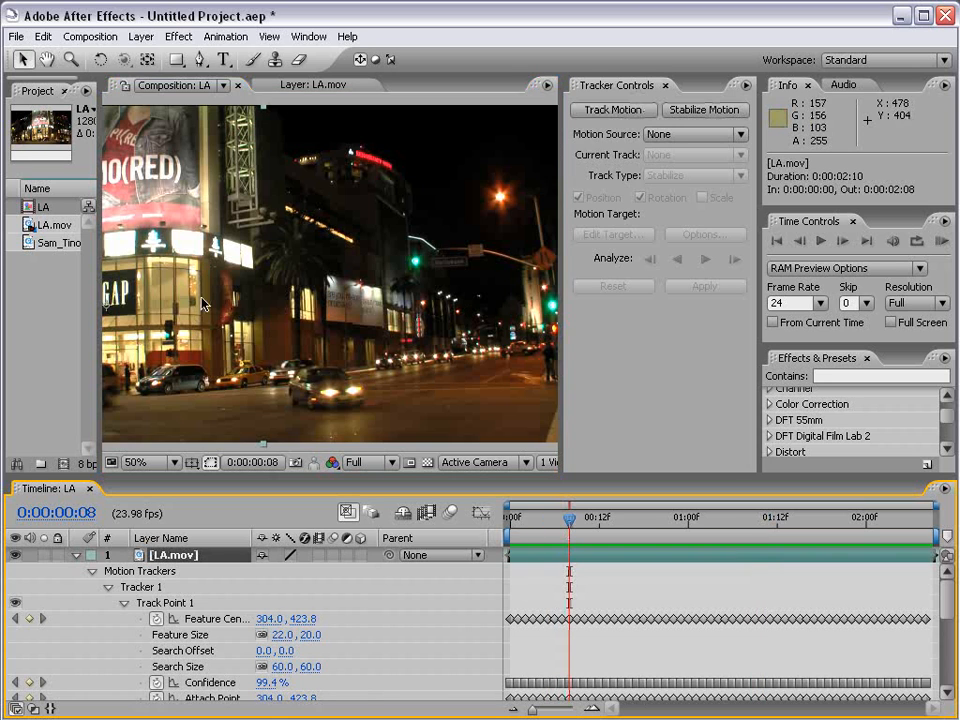
key("space")
left_click_drag(107, 313, 196, 301)
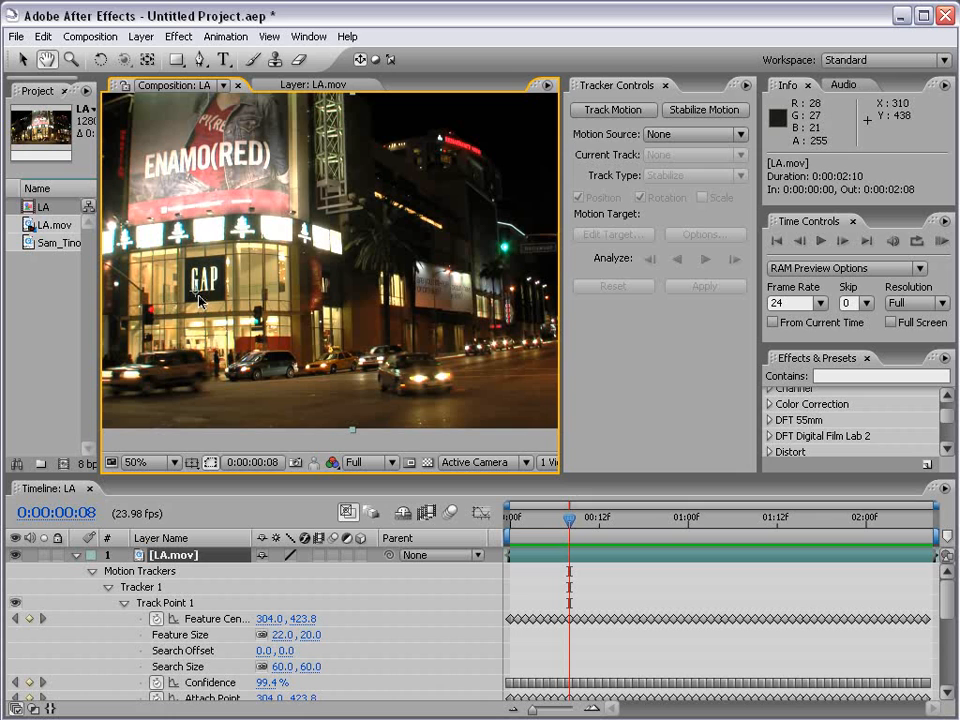
left_click_drag(569, 525, 795, 528)
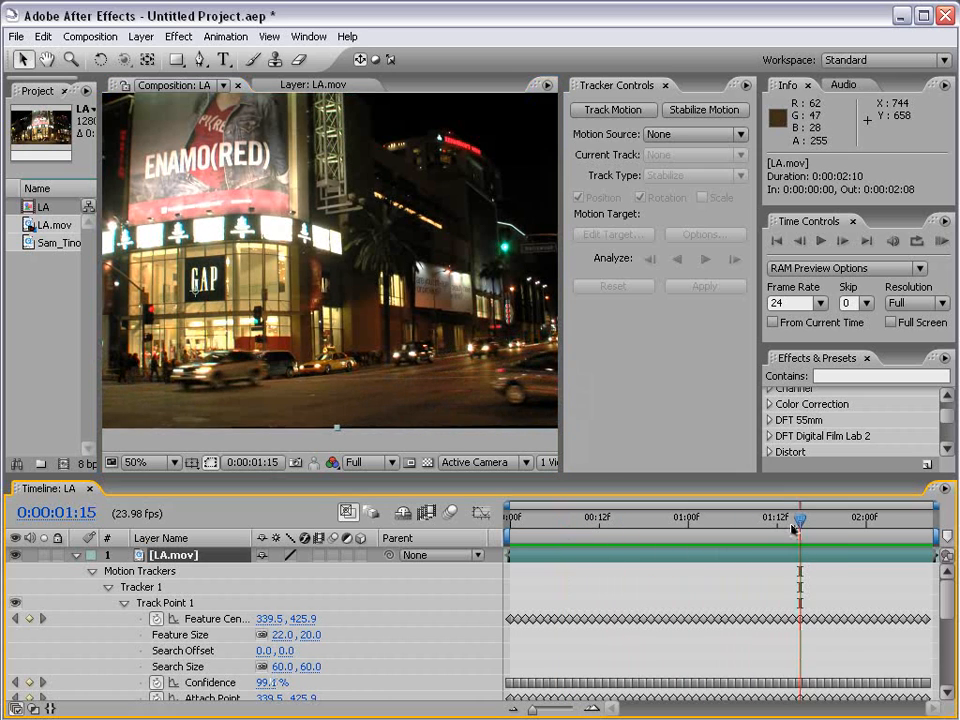
scroll(286, 345, "down", 1)
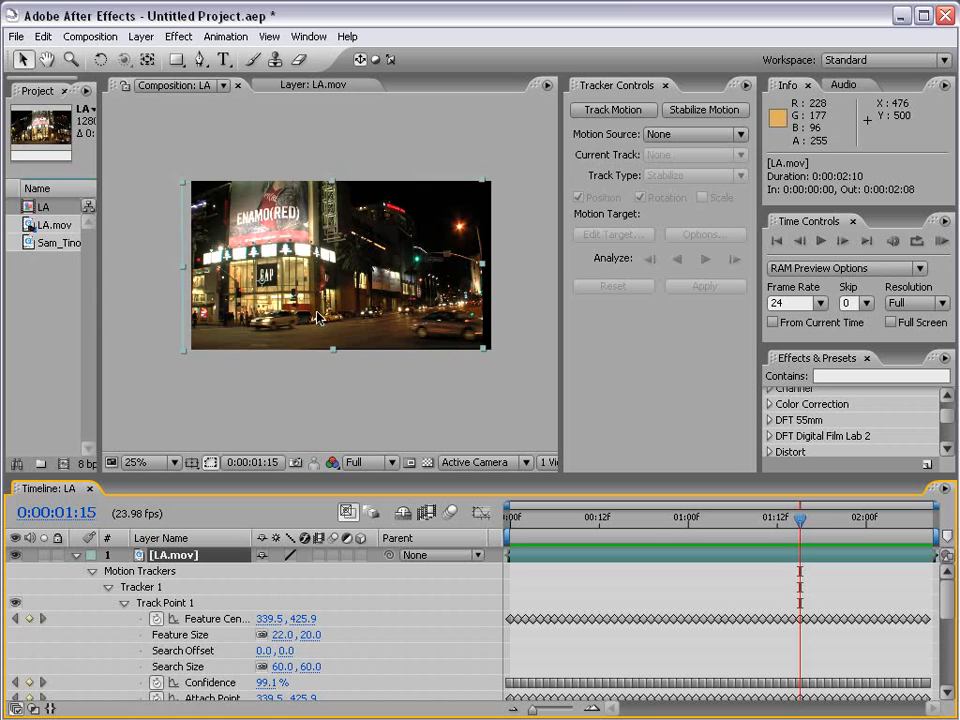
scroll(262, 291, "up", 1)
scroll(196, 296, "down", 1)
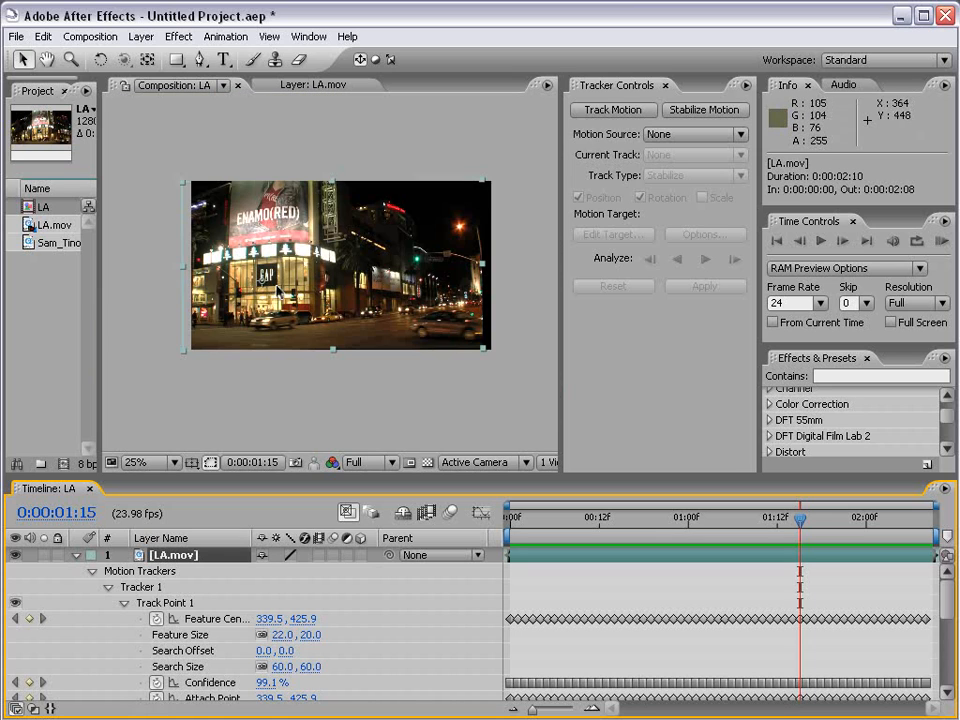
- Show only the Scale property of the LA.mov layer and set it to 110%
left_click(77, 557)
key("s")
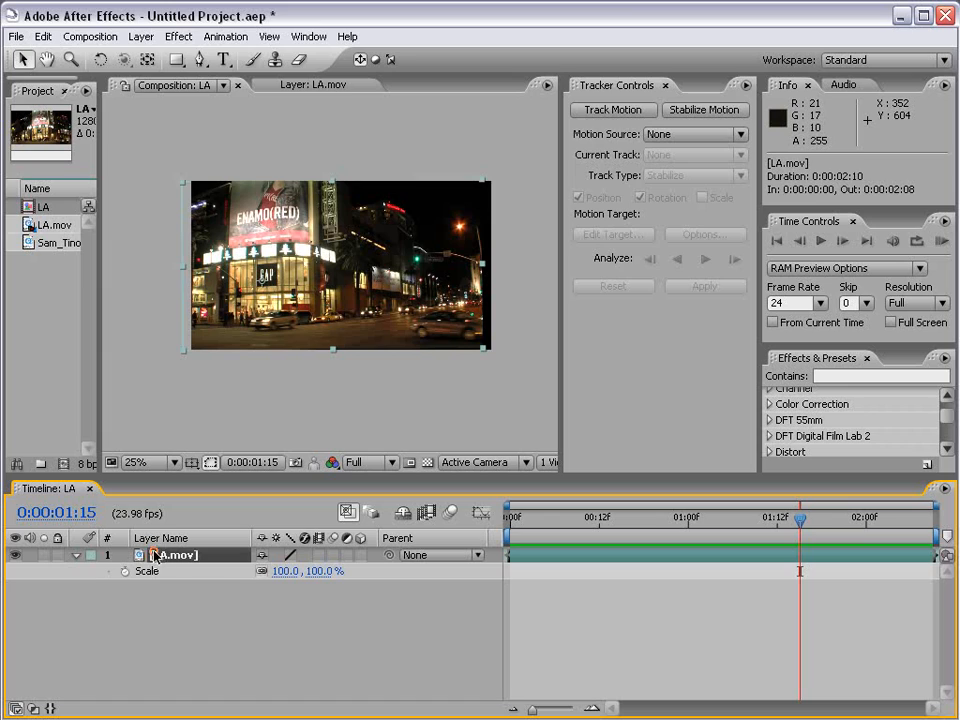
key("s")
key("s")
left_click(283, 571)
type("1")
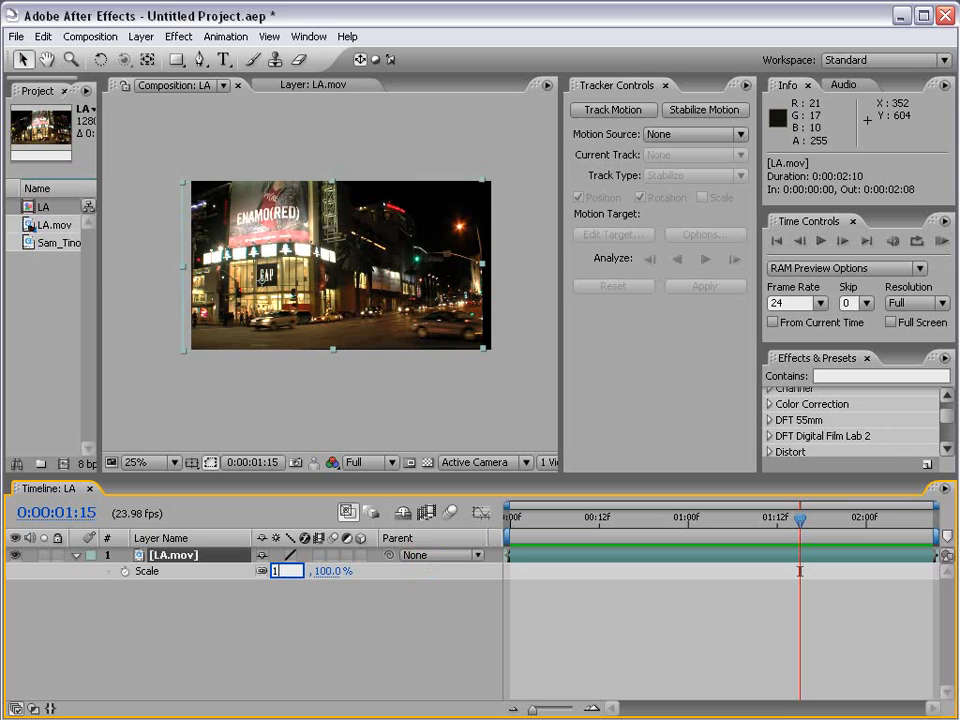
type("10")
key("Return")
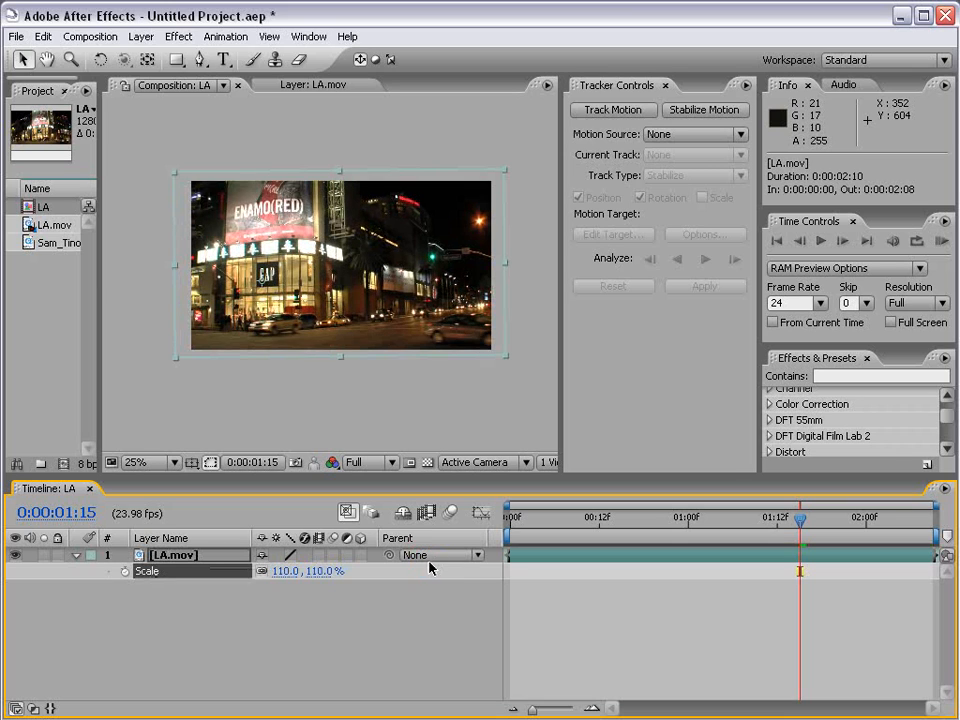
- Deselect the layer and scrub the enlarged footage from the start to 0:00:01:07 to check its stability and frame coverage
left_click(343, 343)
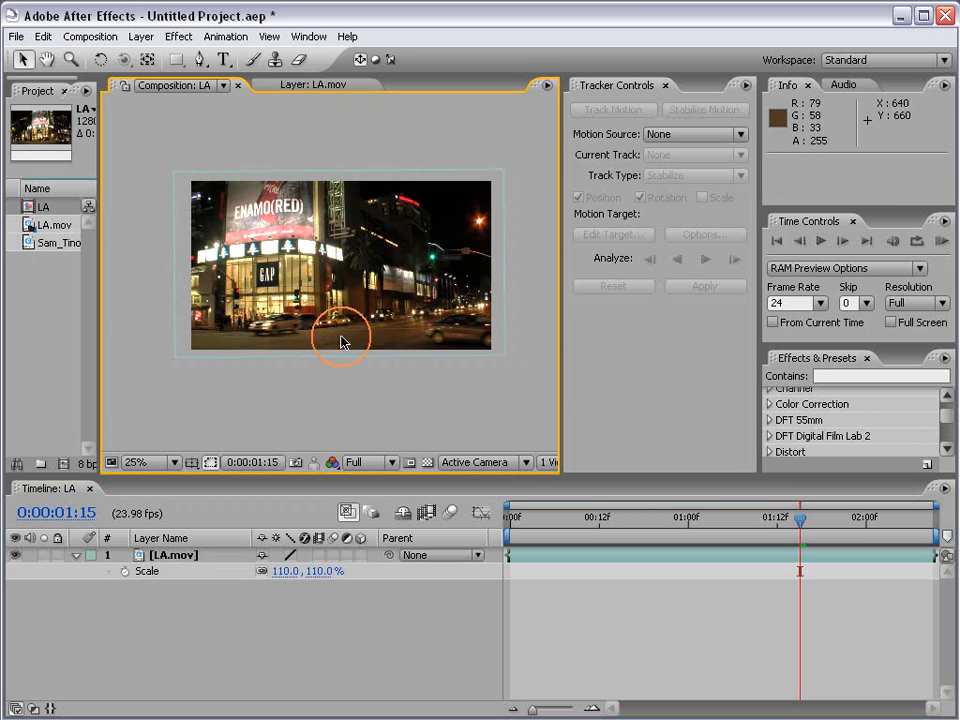
key("period")
left_click_drag(507, 522, 740, 522)
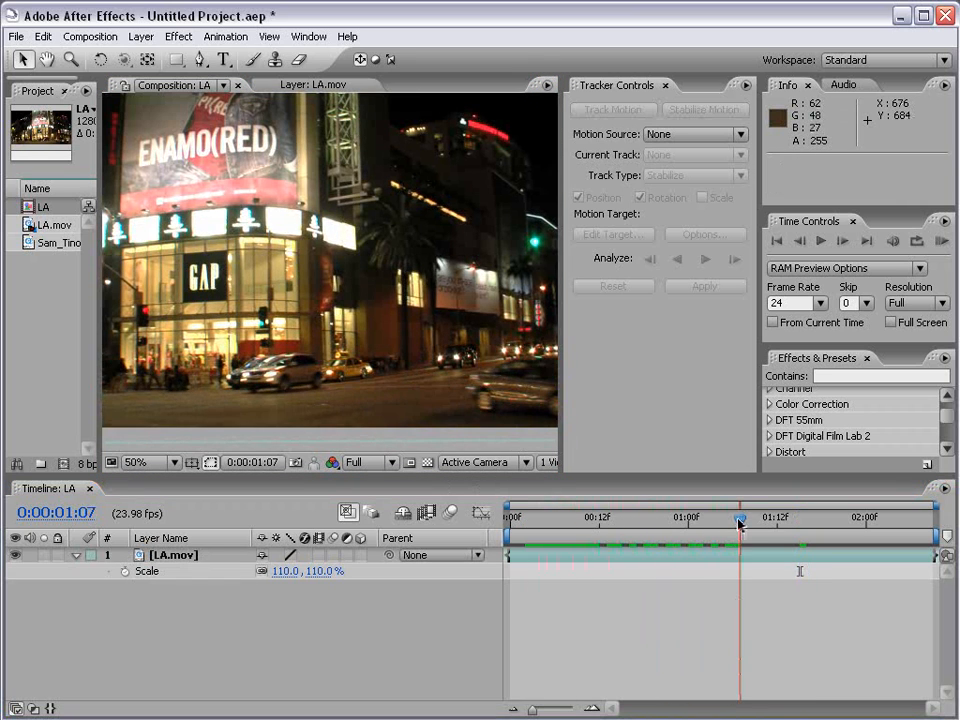
- Run a RAM preview of the enlarged stabilized footage and stop playback, checking its stability and frame coverage
left_click(942, 246)
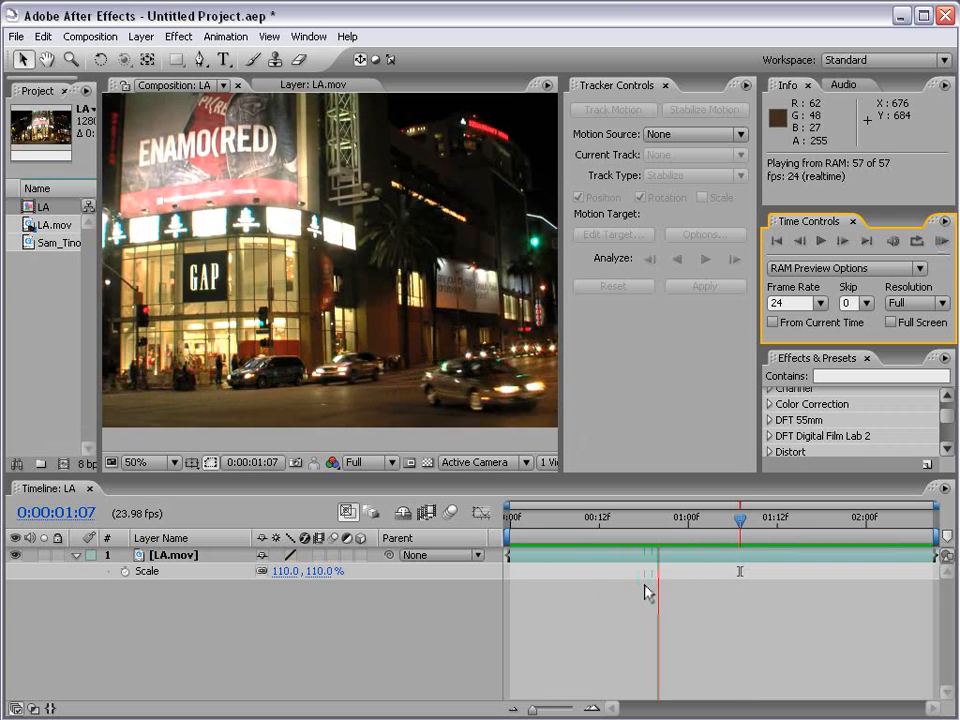
left_click(150, 86)
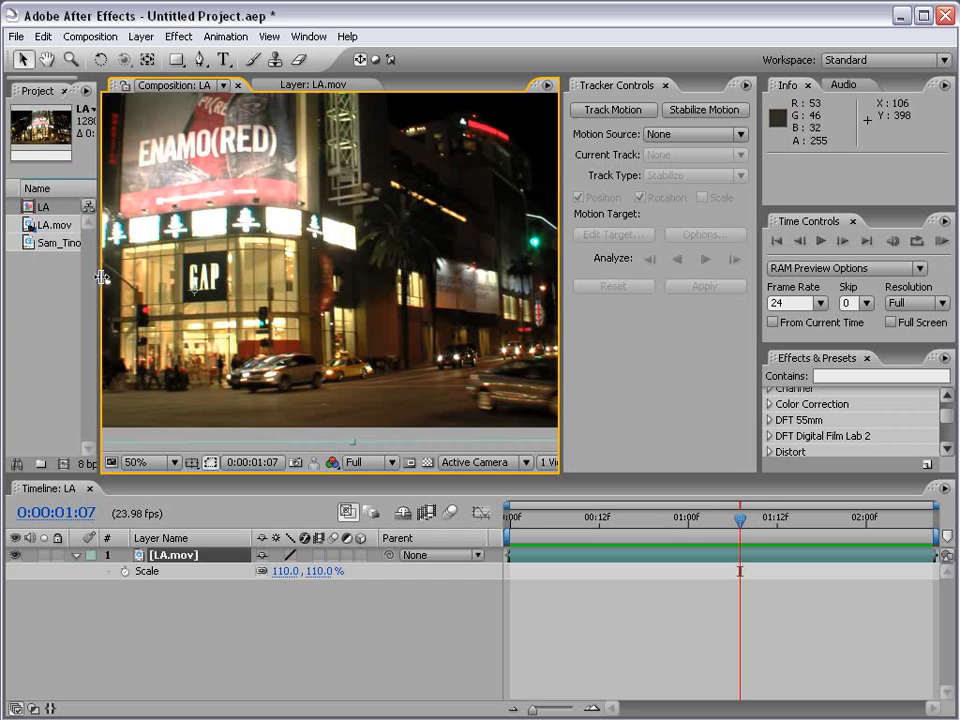
- Widen the project list and create a new composition from the LA.mov footage
left_click_drag(98, 215, 186, 274)
left_click(49, 221)
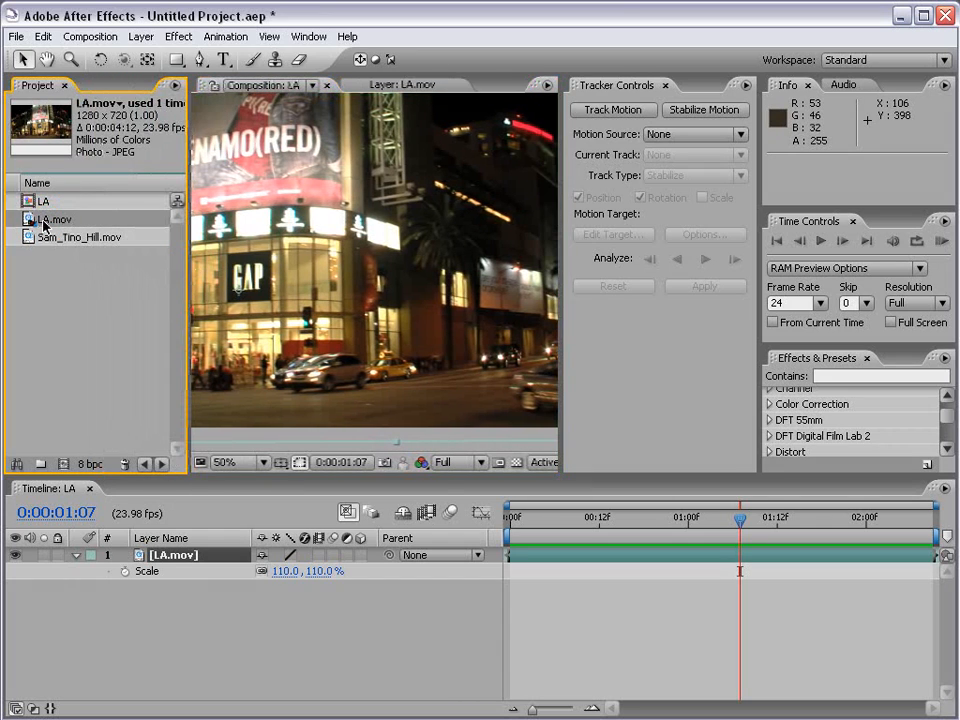
left_click_drag(45, 226, 63, 464)
key("comma")
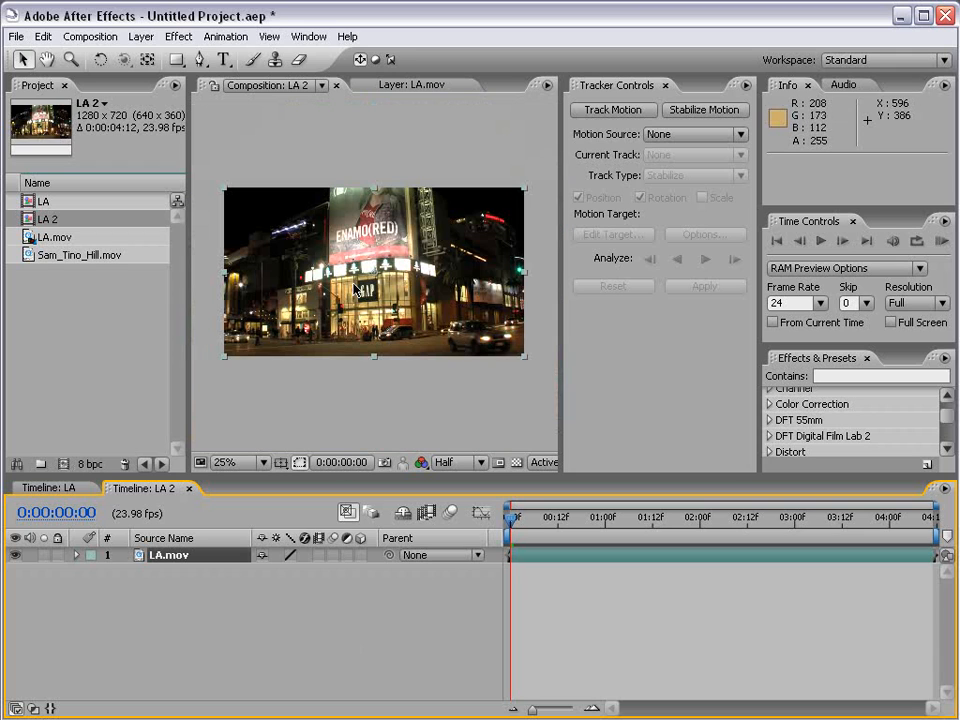
- Create a solid layer whose color is sampled from the dark background of the GAP sign
key("period")
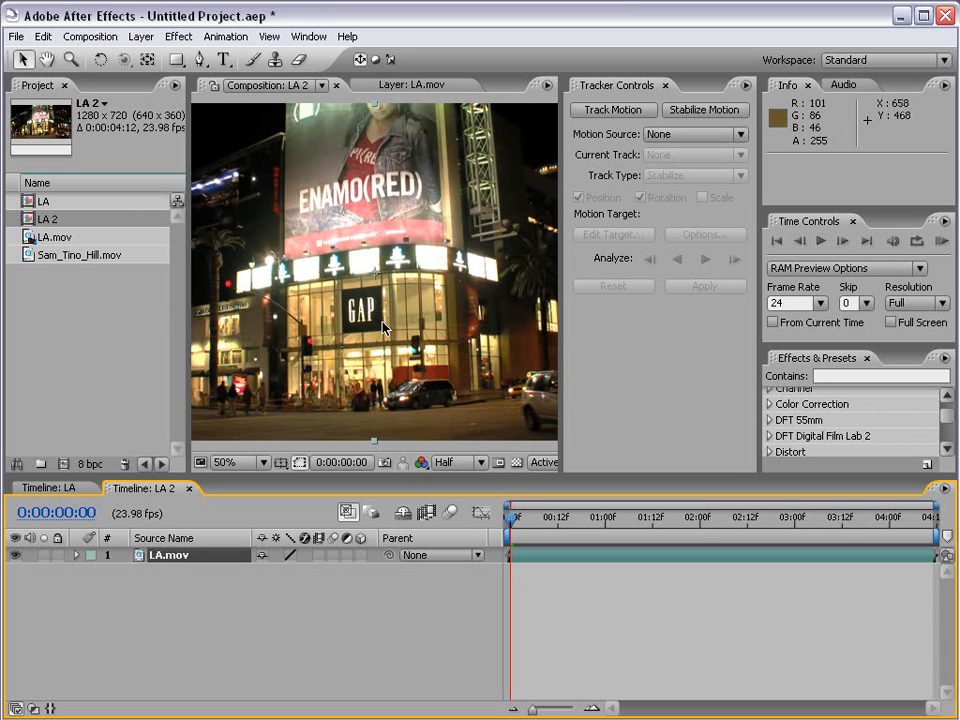
key("period")
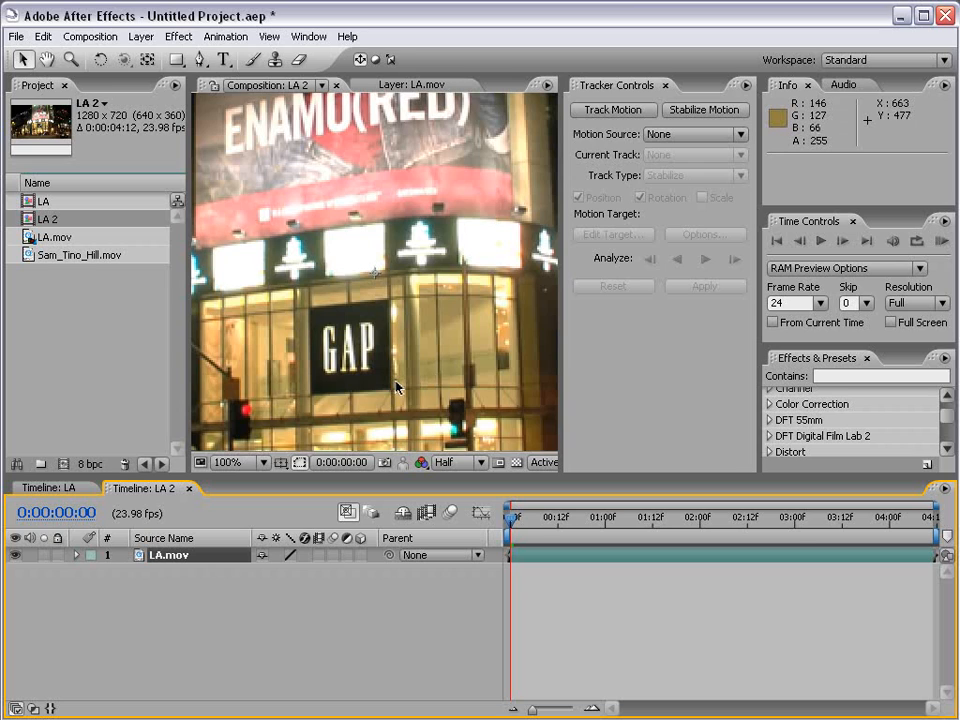
left_click(141, 37)
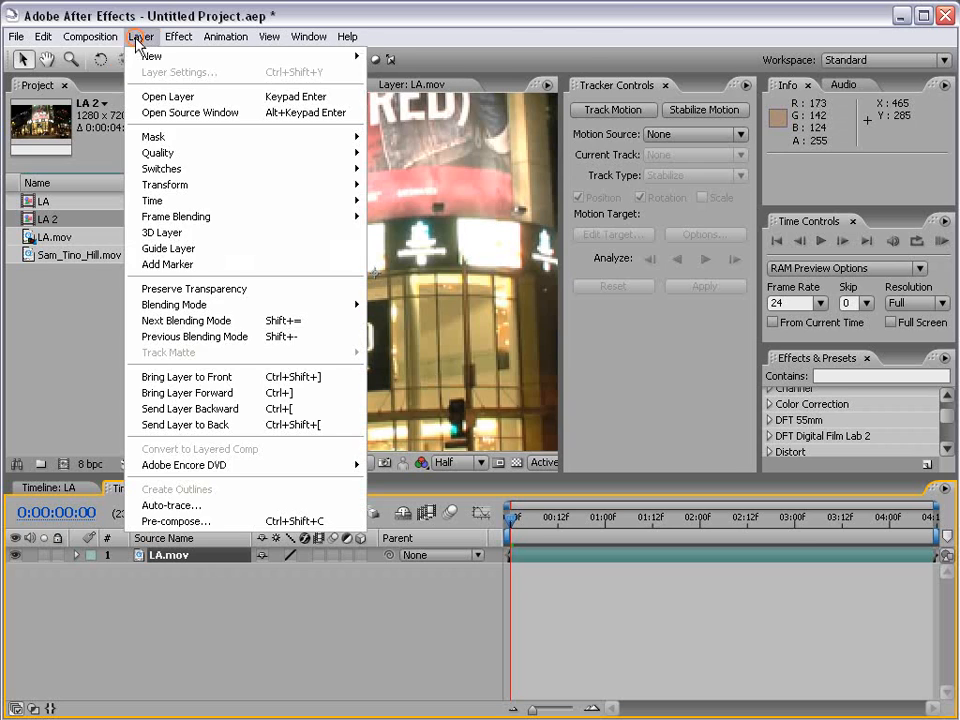
mouse_move(148, 56)
left_click(412, 72)
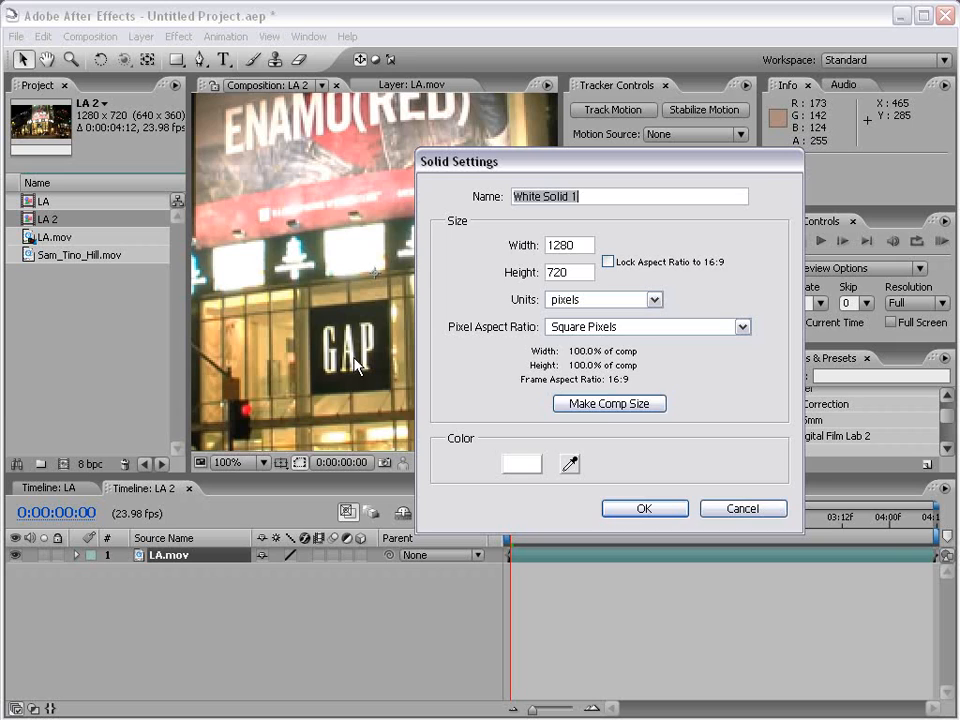
left_click(571, 464)
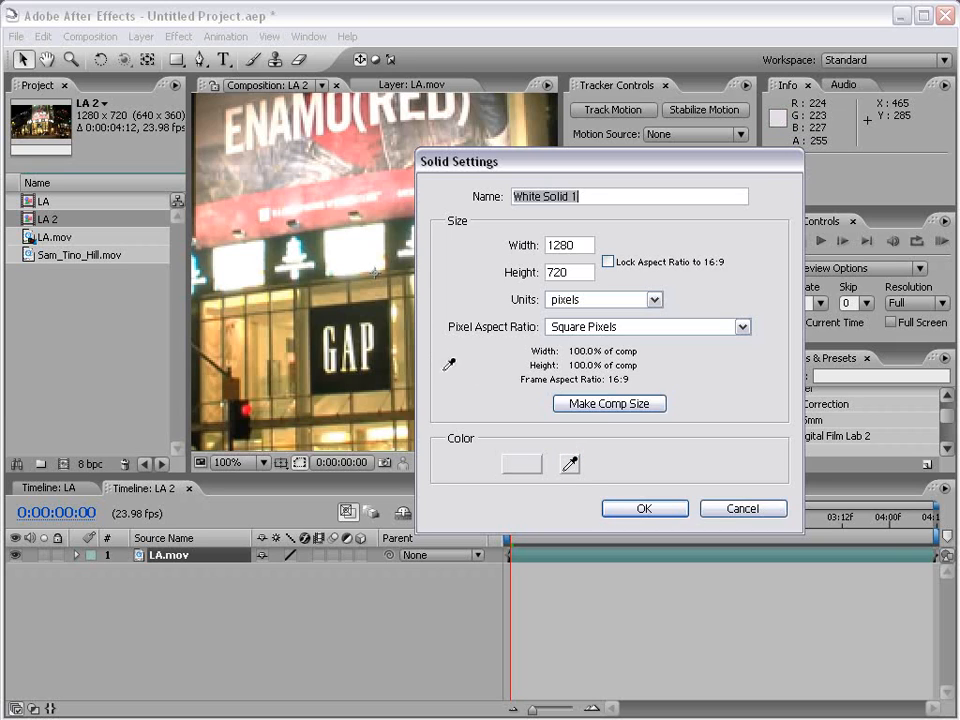
left_click(388, 350)
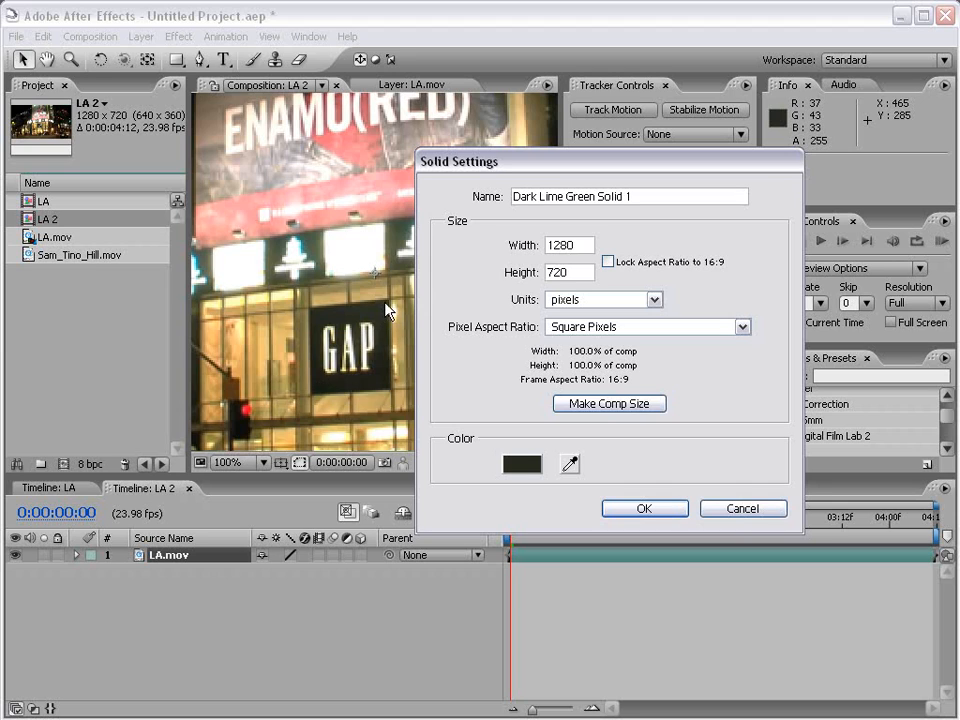
left_click(643, 508)
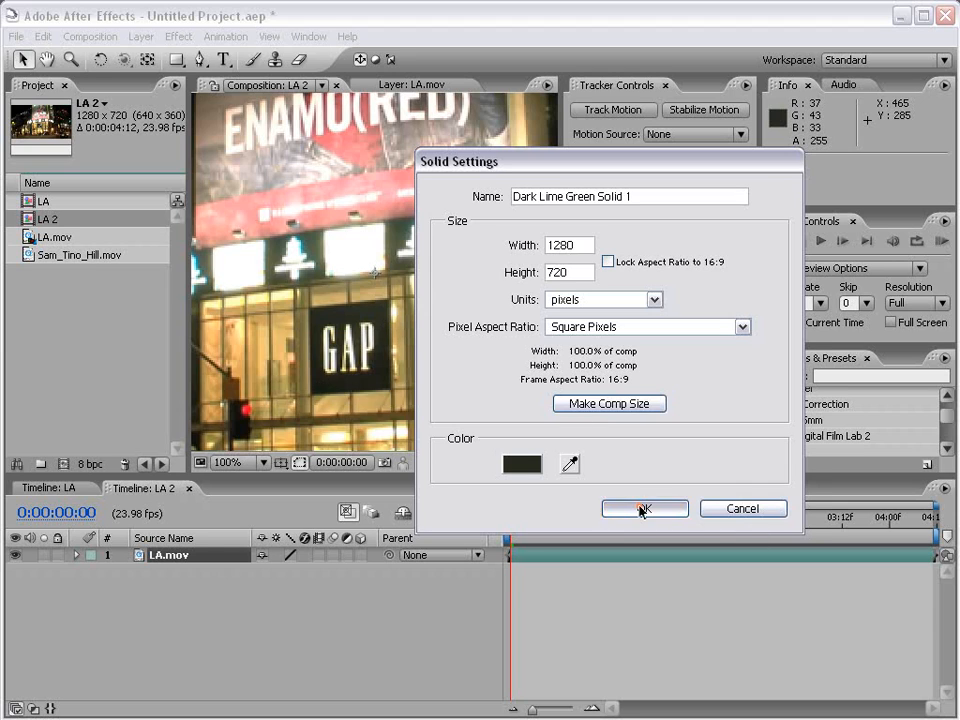
- Hide the dark solid layer so the LA.mov footage beneath it shows
left_click(640, 626)
scroll(369, 296, "down", 4)
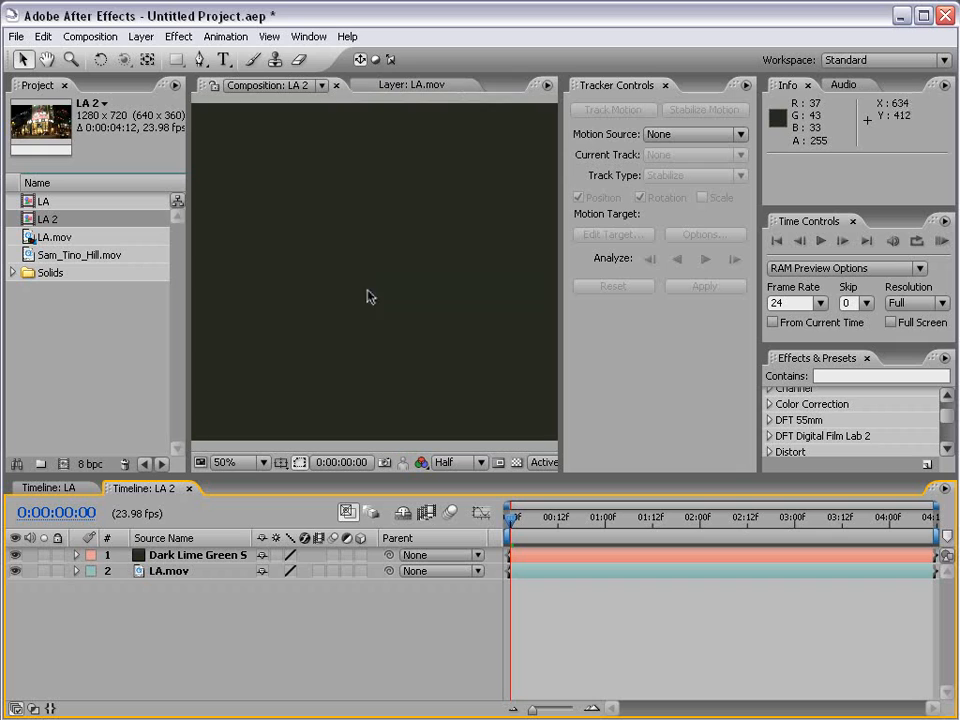
left_click(344, 240)
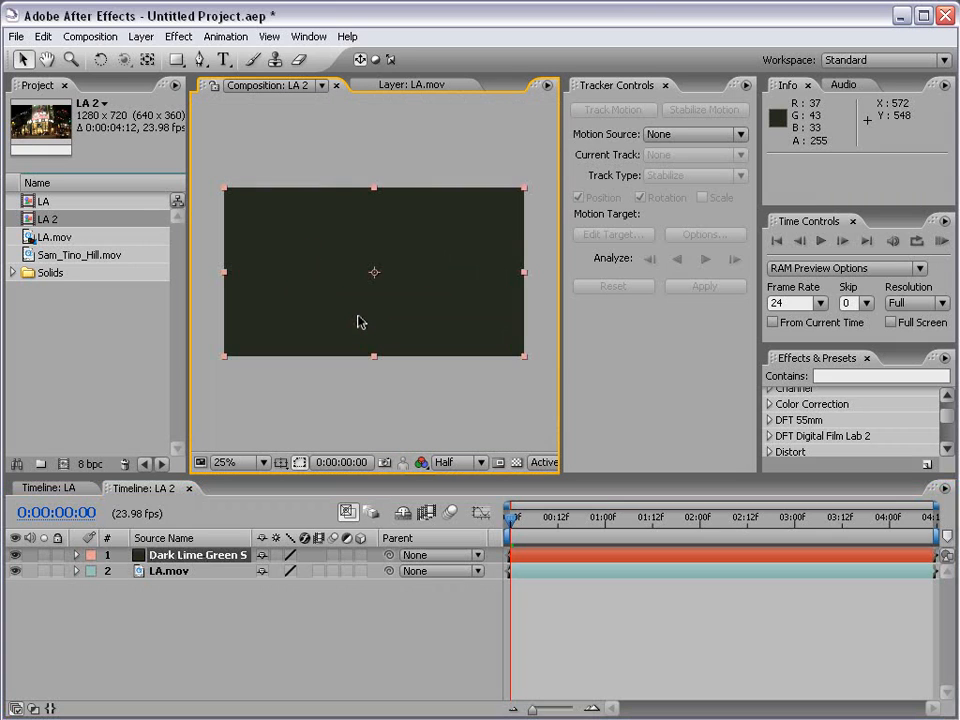
left_click(14, 556)
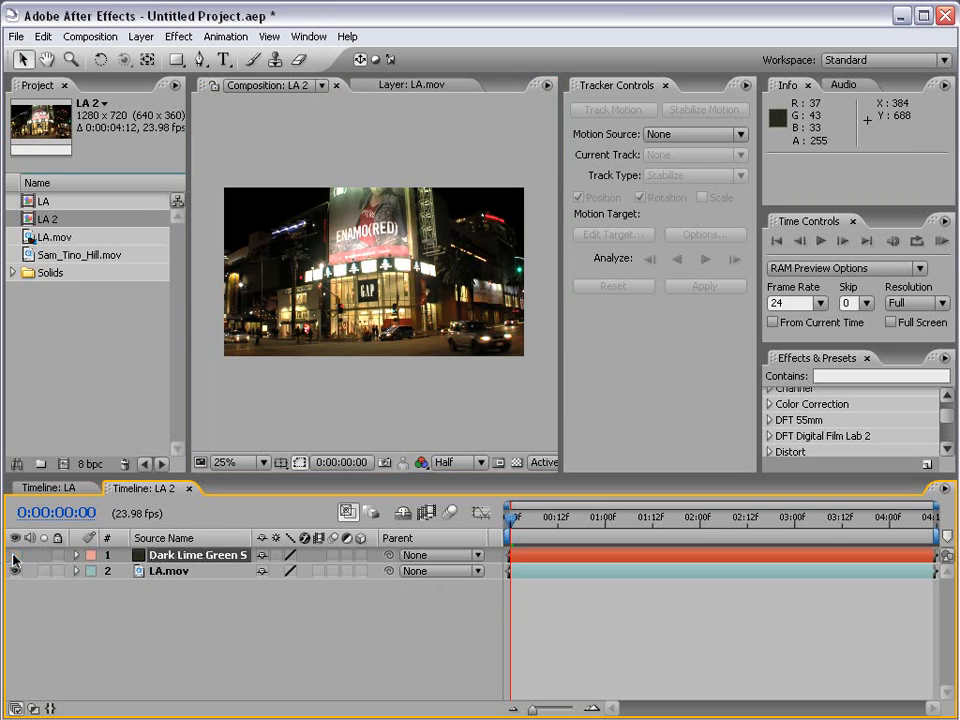
- Open the LA.mov layer in its own viewer and start a motion track with the Perspective corner pin track type
left_click(172, 582)
key("period")
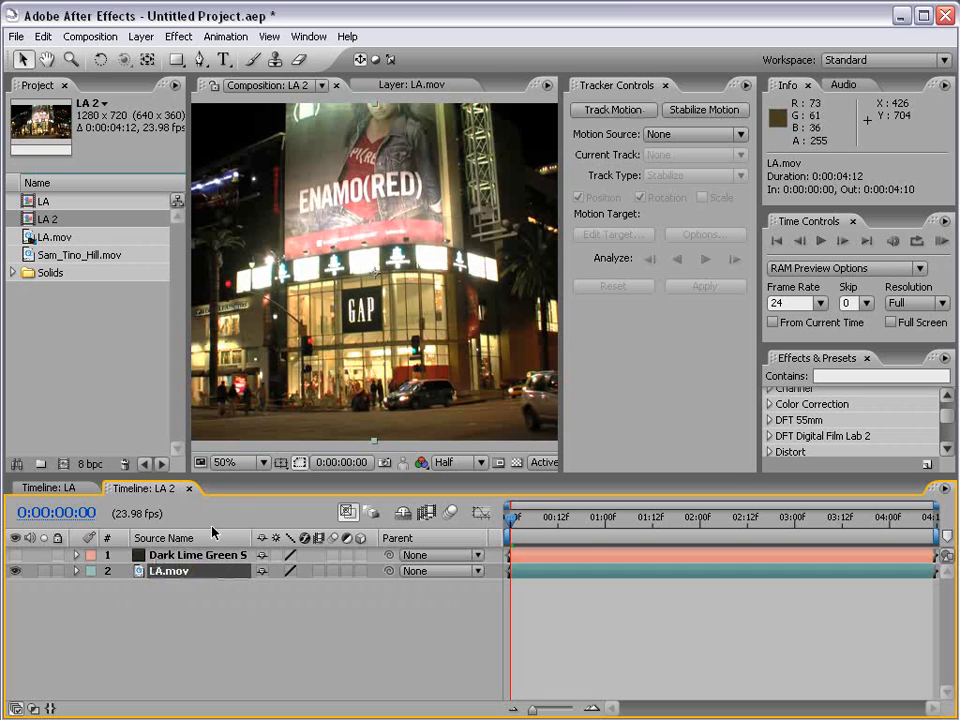
double_click(166, 578)
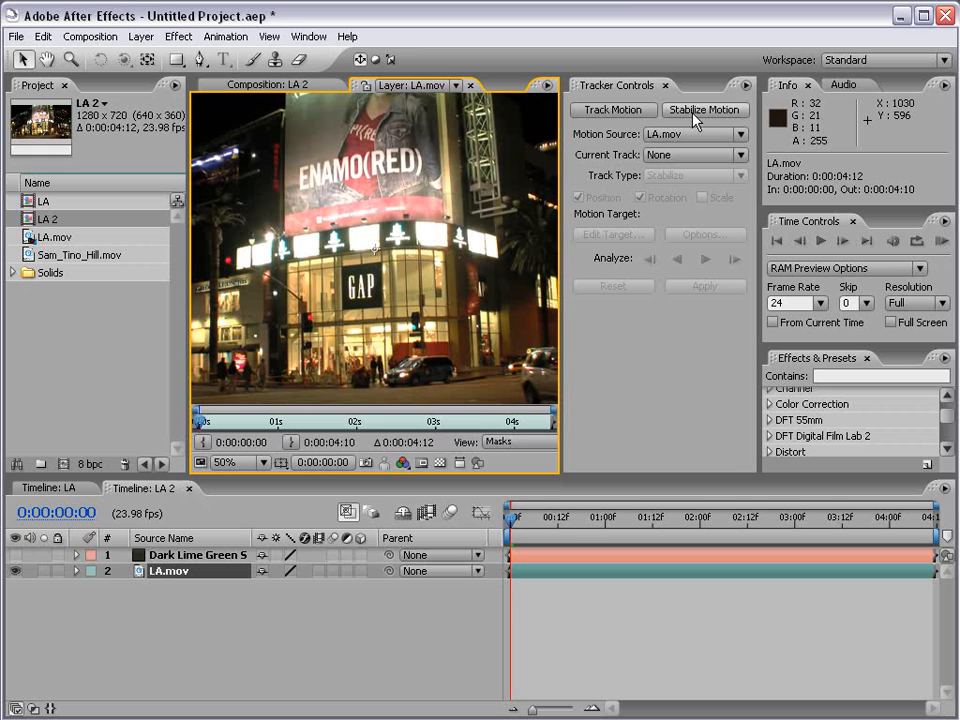
left_click(608, 112)
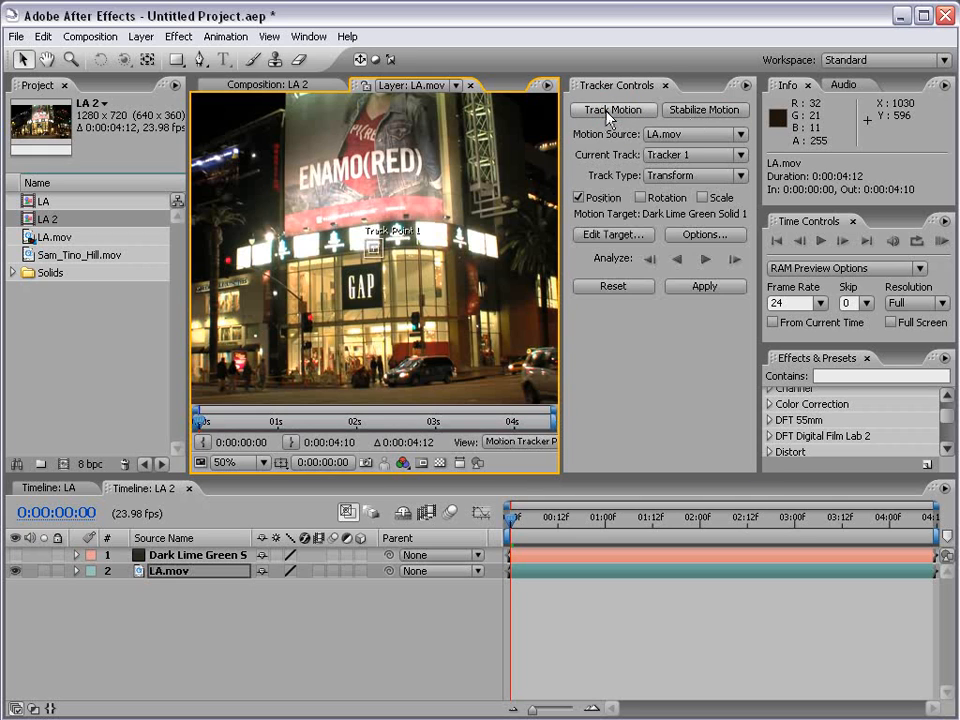
key("period")
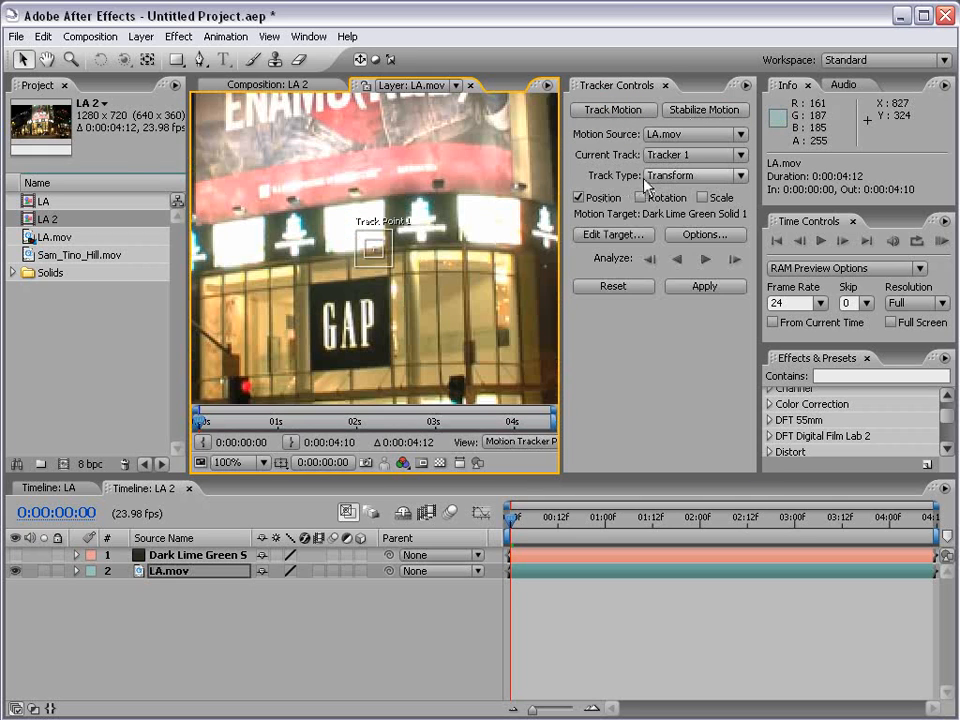
left_click(685, 177)
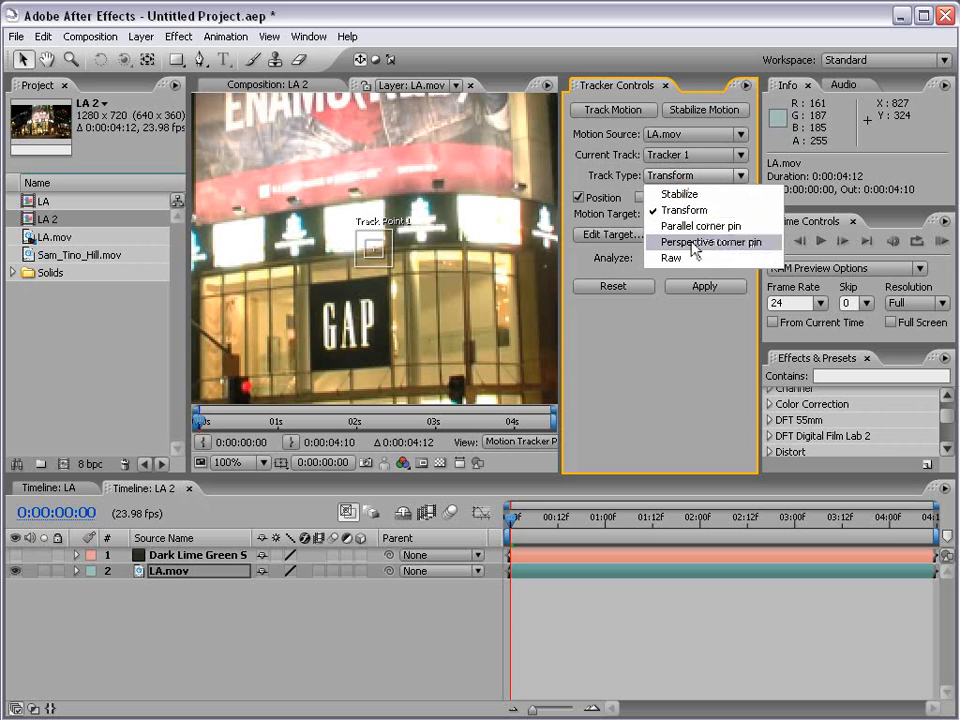
left_click(749, 243)
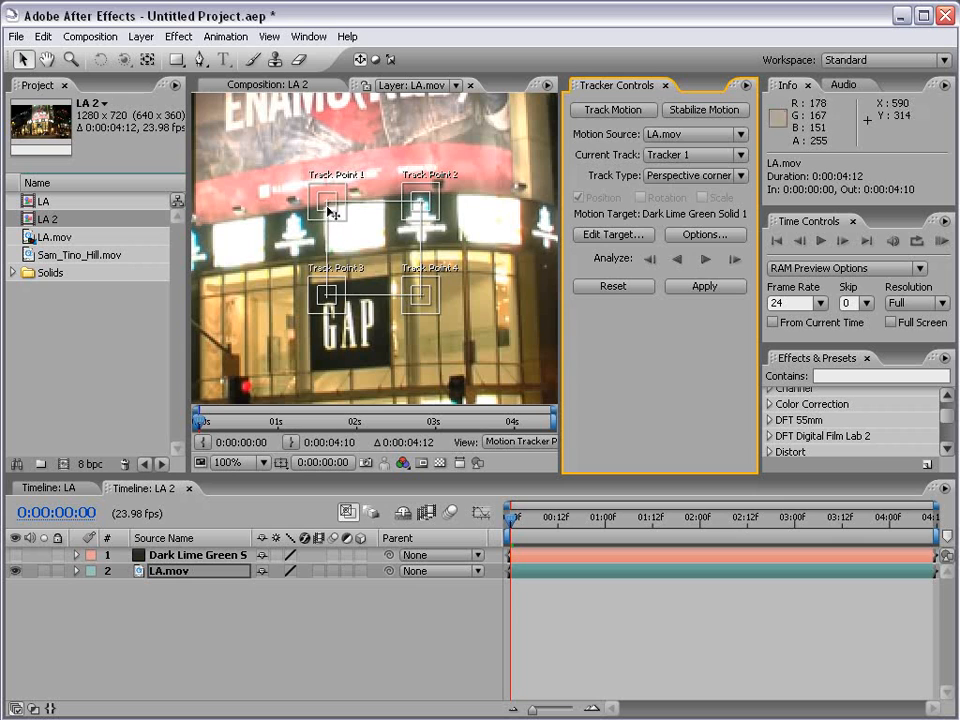
- Undo the accidental track point change and place Track Points 3 and 4 on the GAP sign's lower-left and lower-right corners
key("h")
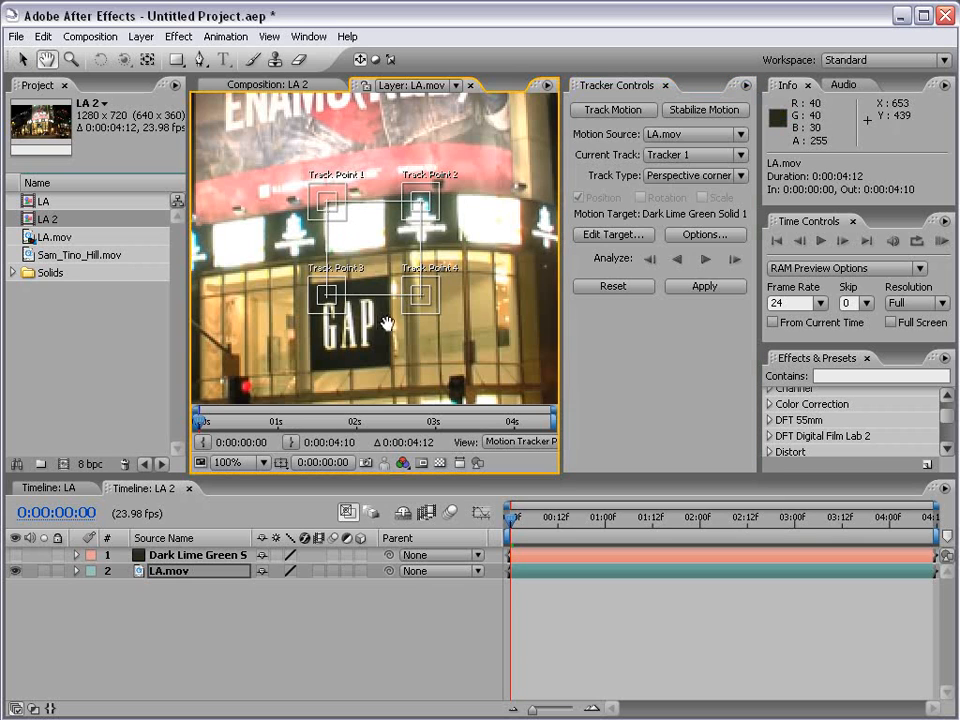
left_click_drag(388, 322, 390, 262)
scroll(388, 256, "up", 1)
mouse_move(341, 148)
left_mouse_down()
mouse_move(343, 210)
mouse_move(343, 167)
left_mouse_up()
left_click_drag(393, 338, 394, 294)
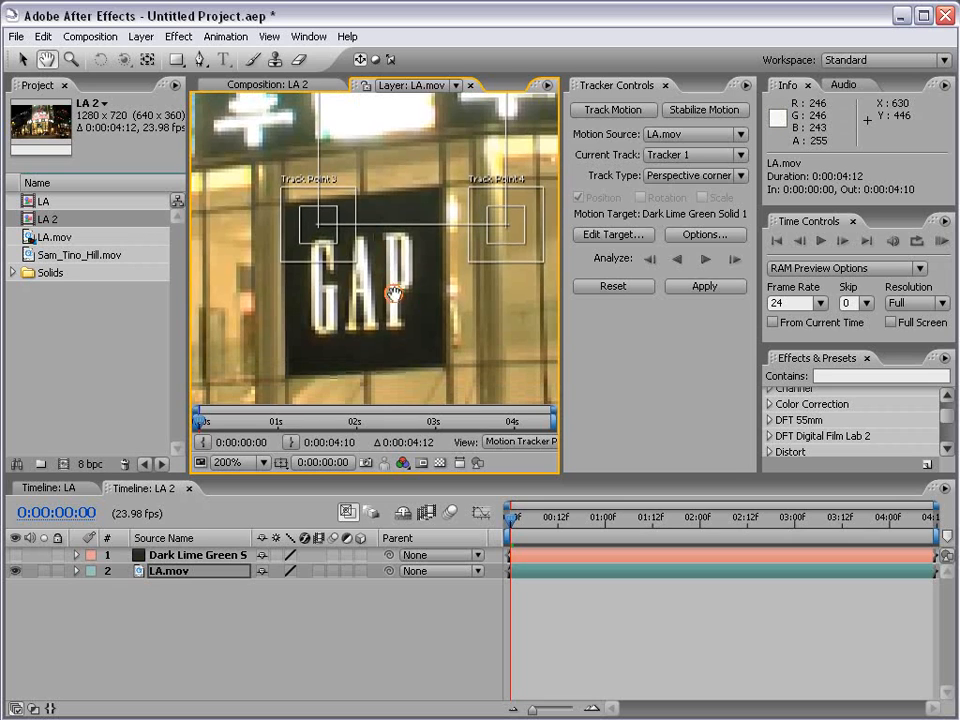
key("v")
key("ctrl+z")
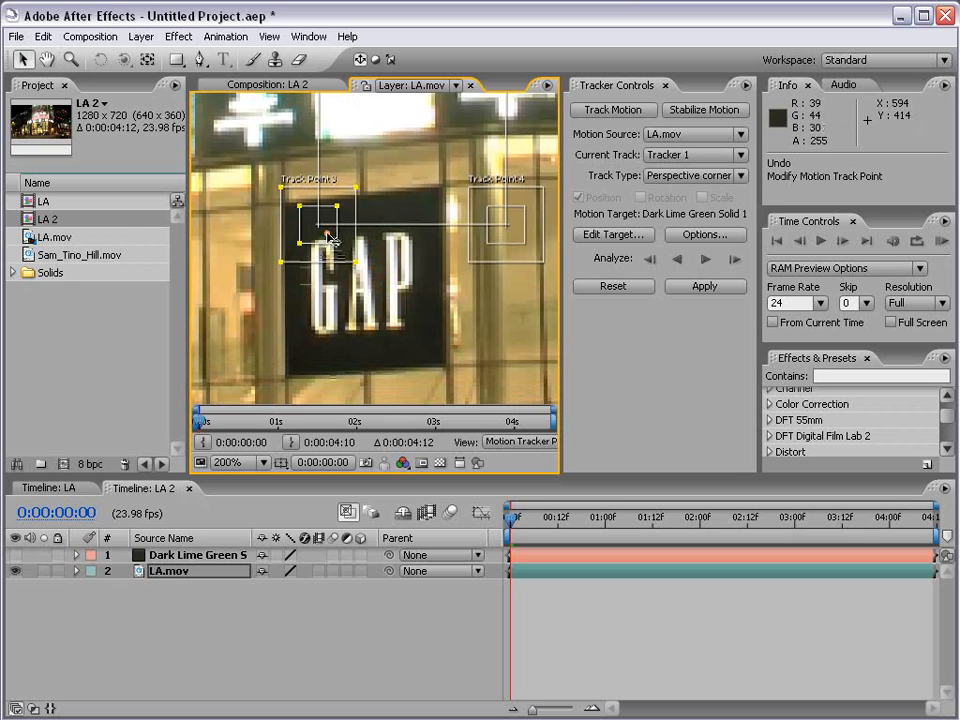
left_click_drag(326, 233, 296, 381)
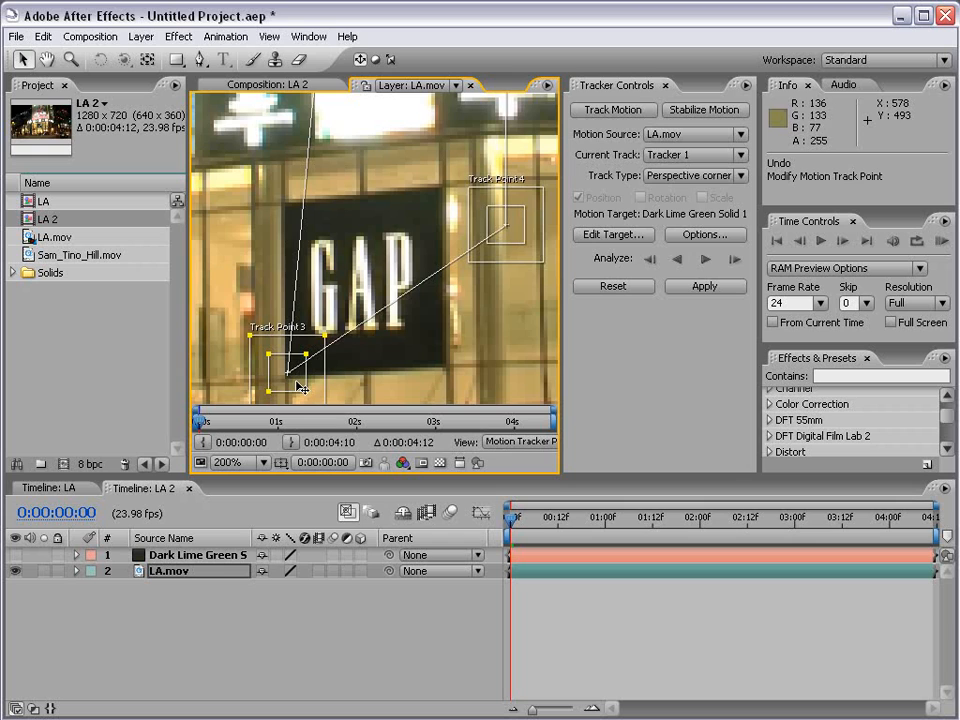
left_click_drag(512, 228, 450, 368)
- Place Track Points 2 and 1 on the GAP sign's upper-right and upper-left corners
scroll(430, 290, "up", 5)
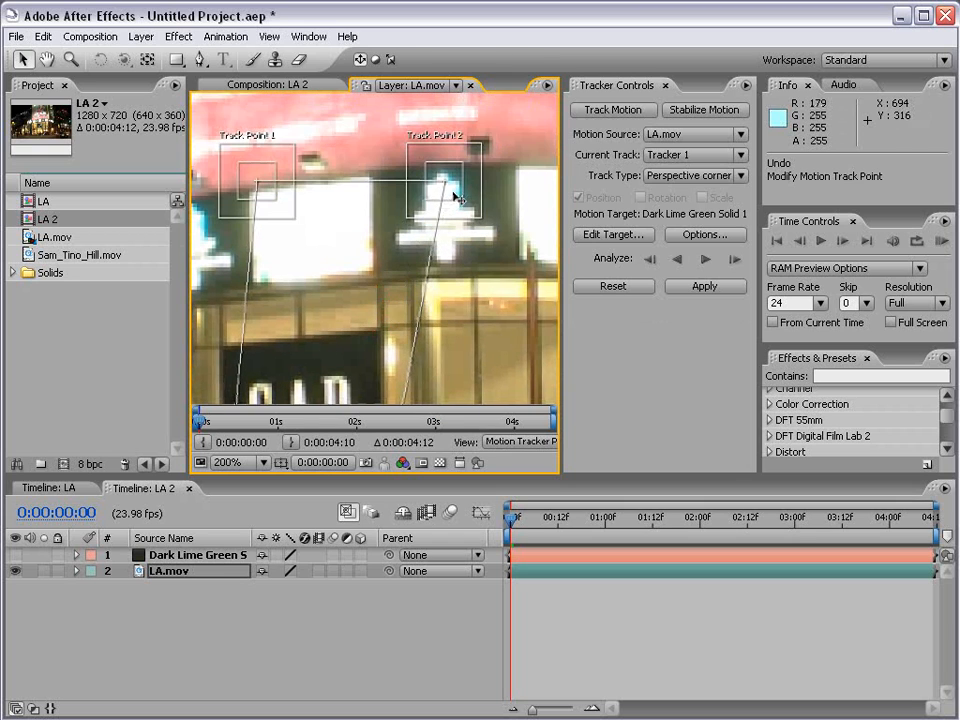
left_click_drag(446, 189, 384, 339)
left_click_drag(299, 326, 424, 261)
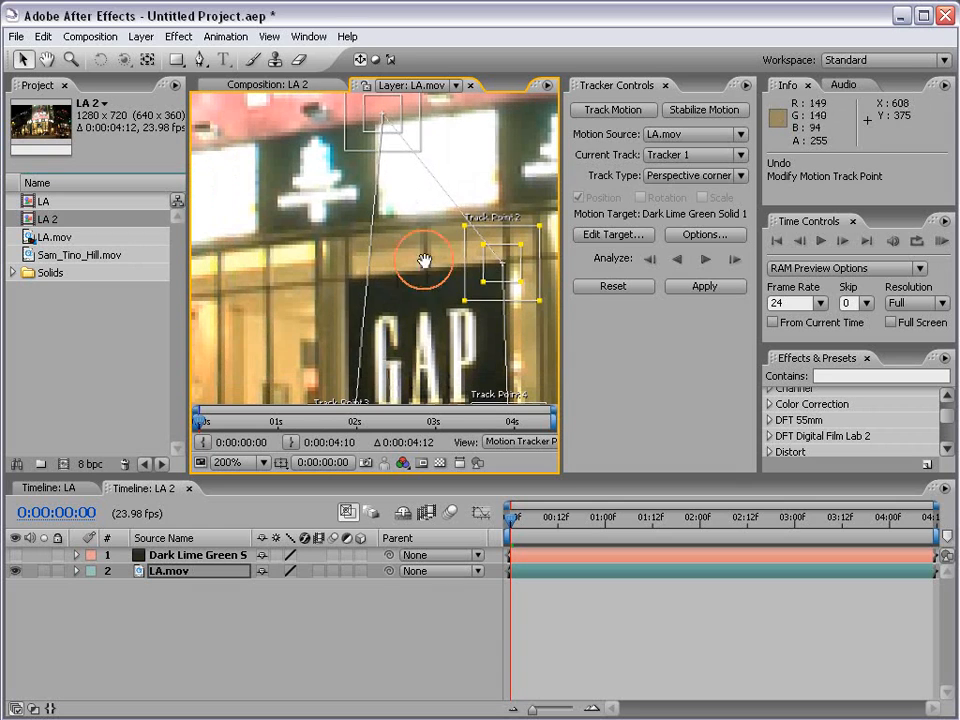
left_click_drag(393, 130, 356, 288)
left_click_drag(440, 355, 371, 244)
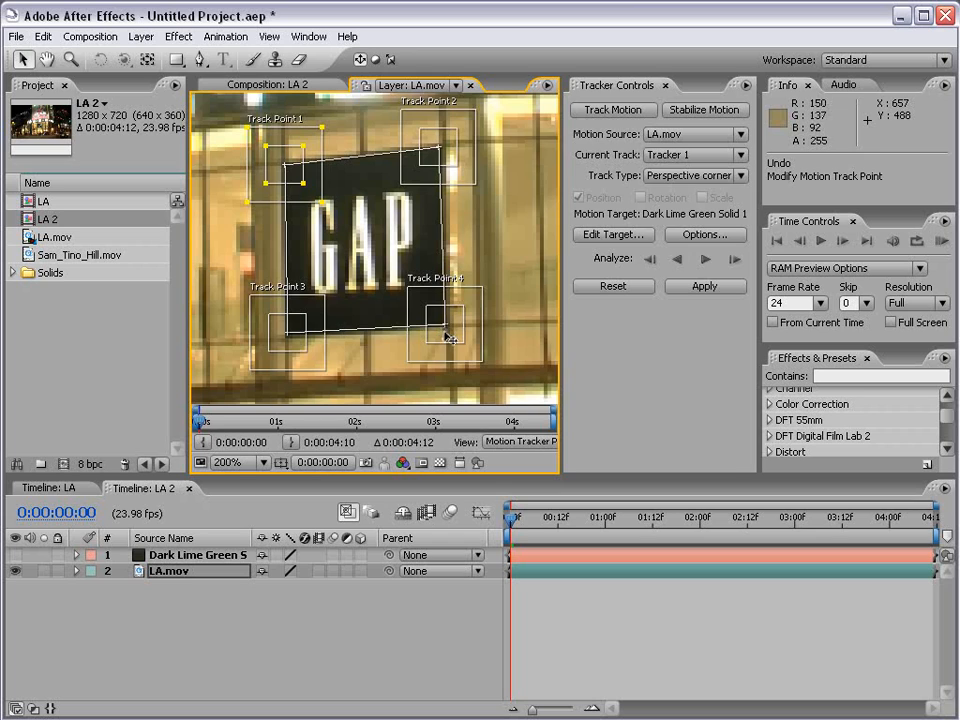
- Examine the fit of Track Point 4 at the GAP sign's lower-right corner at 400% magnification
left_click(448, 334)
scroll(449, 336, "up", 1)
left_click_drag(452, 343, 440, 316)
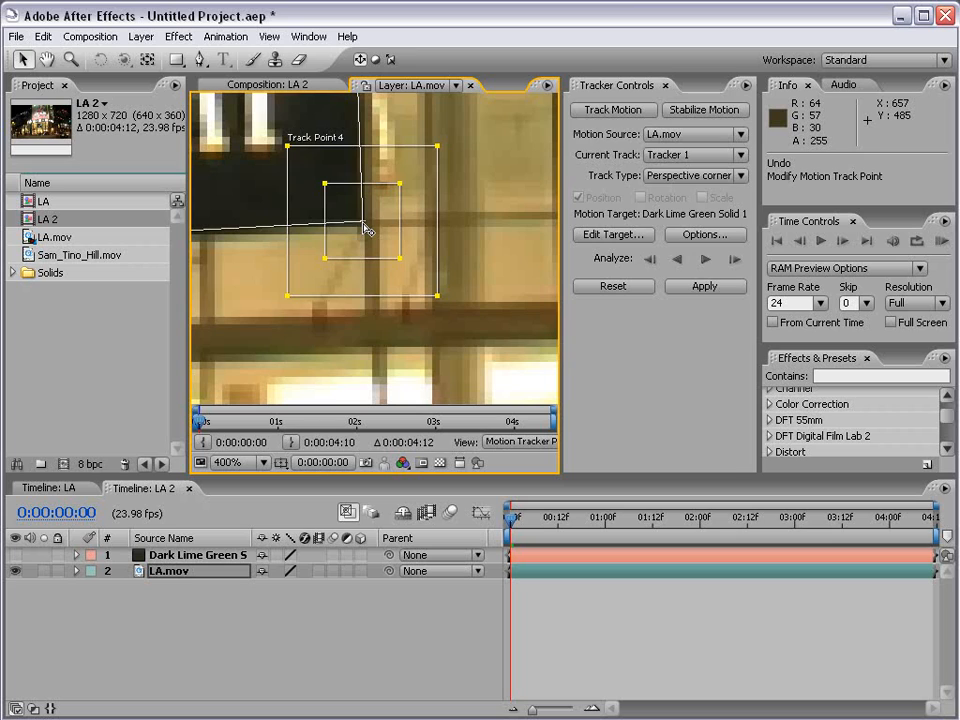
key("comma")
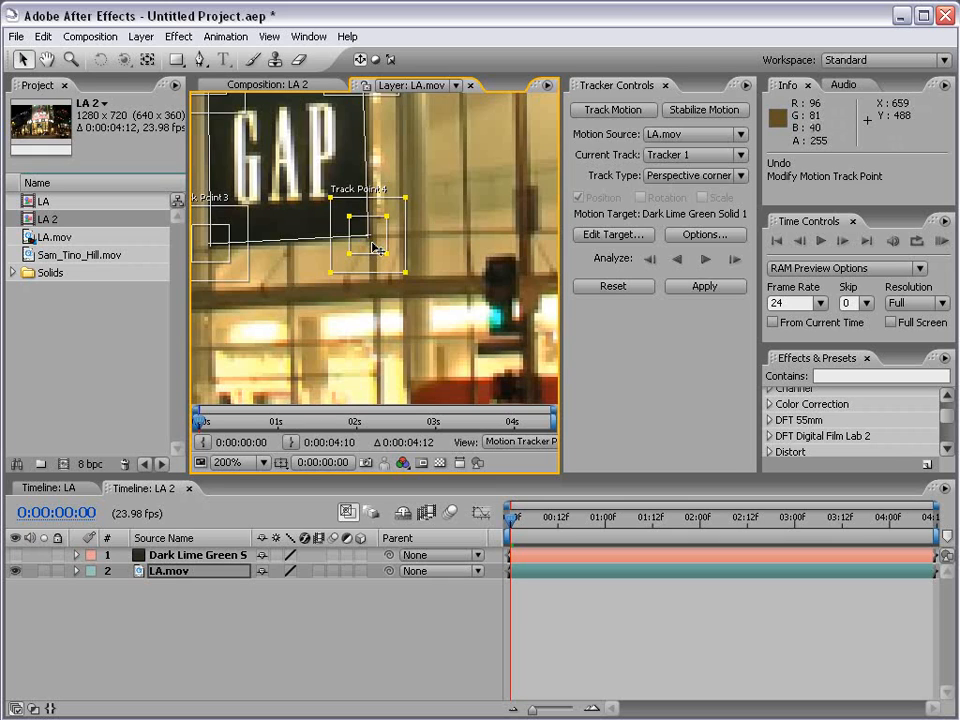
- Move Track Point 4's tracking region onto the window frame right of the GAP sign and place its attach point on the sign's lower-right corner
left_click_drag(407, 243, 353, 279)
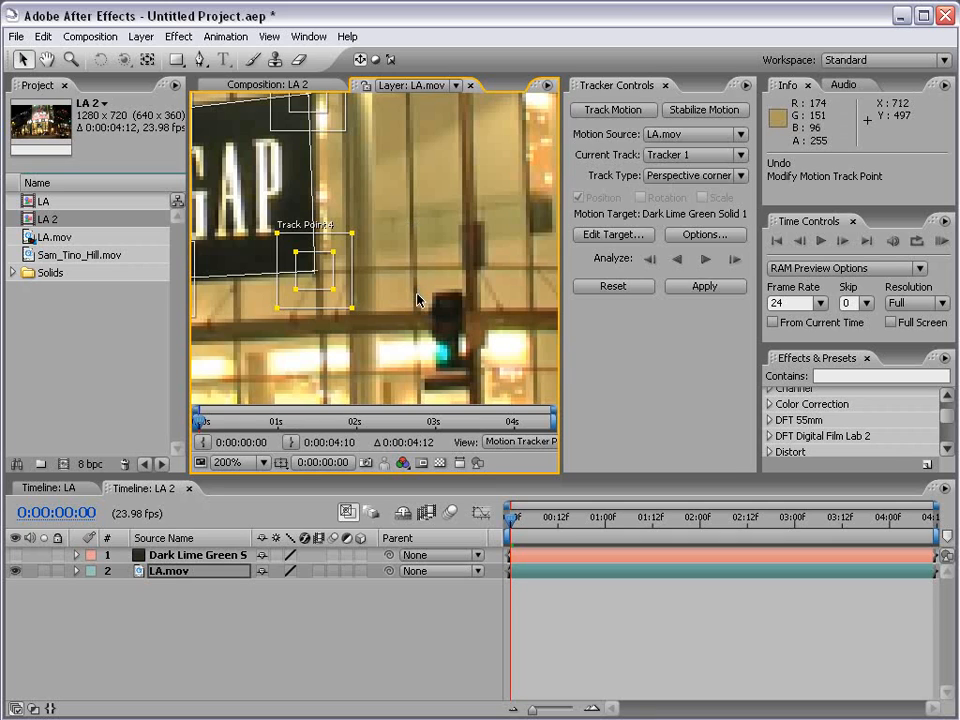
left_click_drag(313, 279, 491, 315)
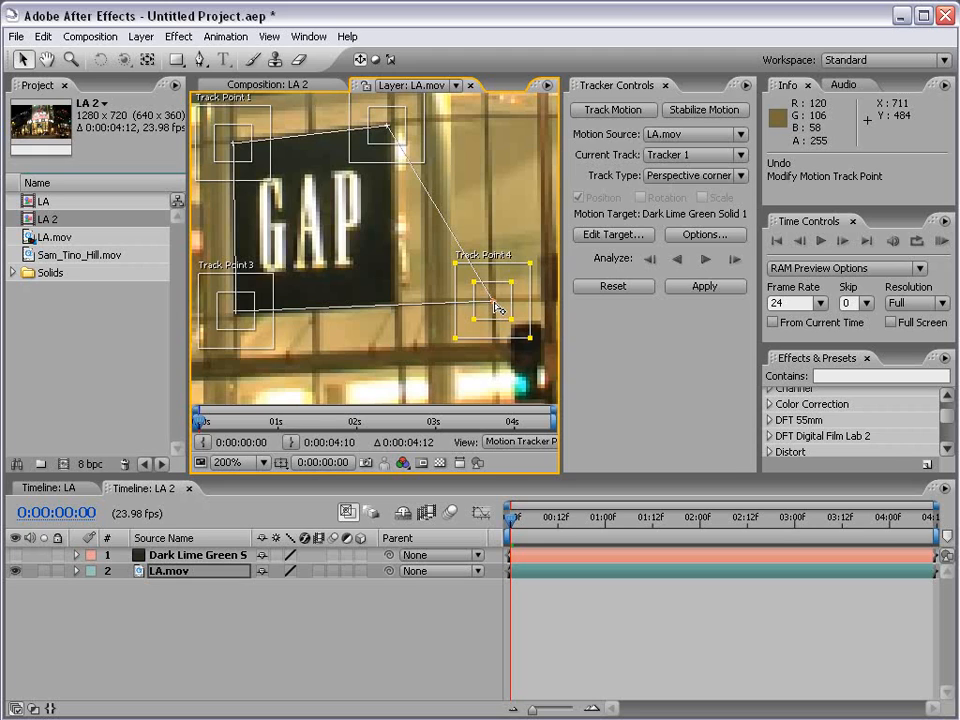
left_click_drag(493, 303, 394, 305)
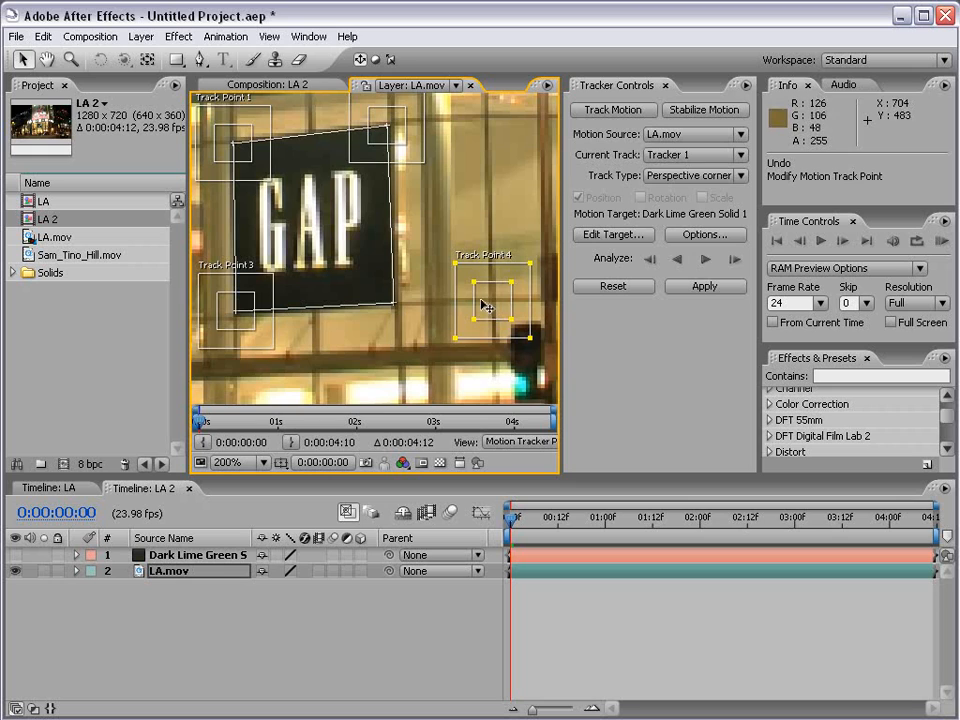
- Maximize the LA.mov layer viewer and show the four track points around the GAP sign at 200% magnification
key("comma")
key("comma")
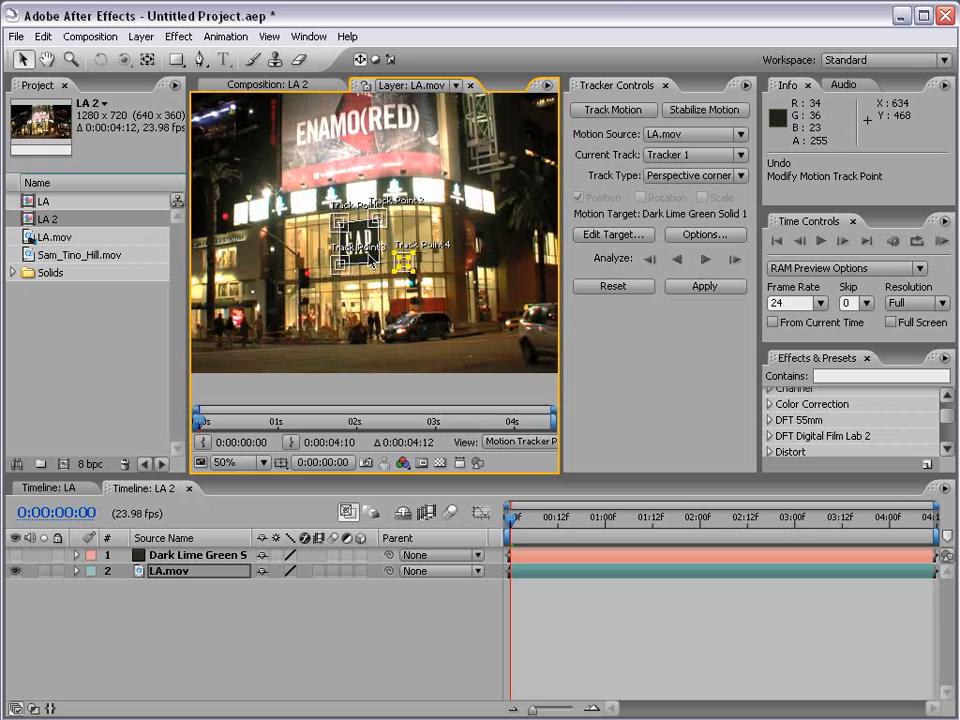
key("period")
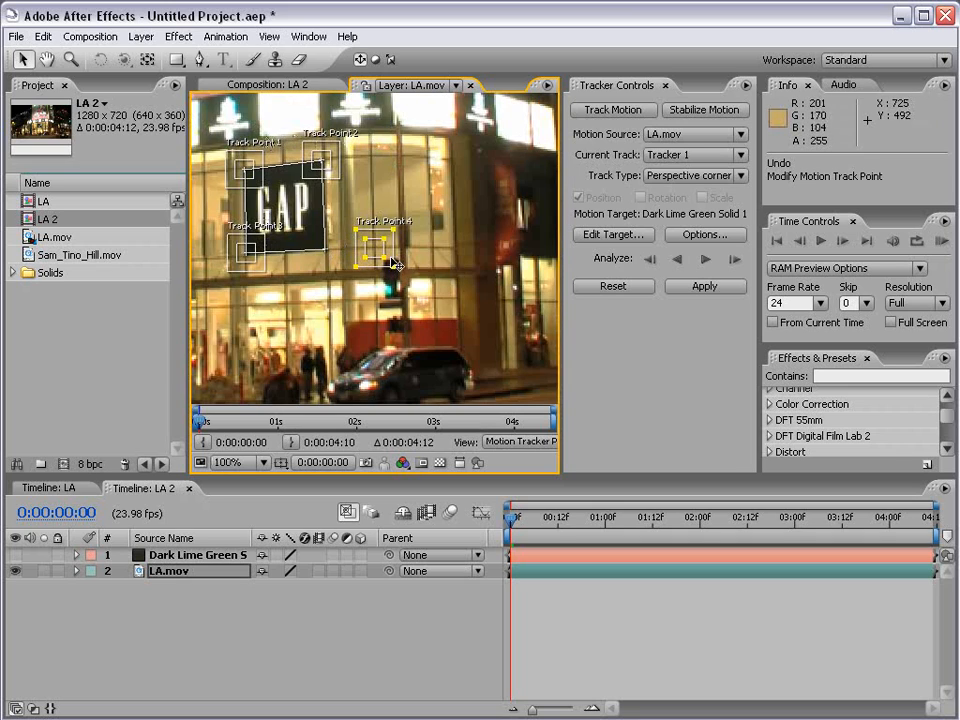
key("grave")
key("period")
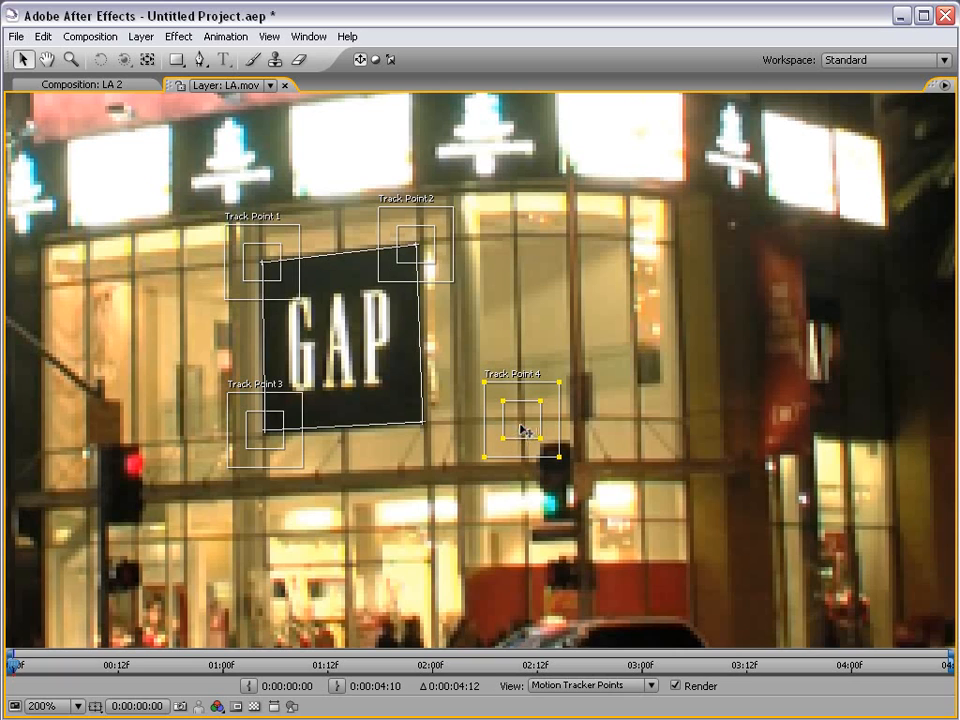
- Restore the standard panel layout, analyze the four track points forward through the clip, and return to the first frame
left_click_drag(525, 432, 604, 452)
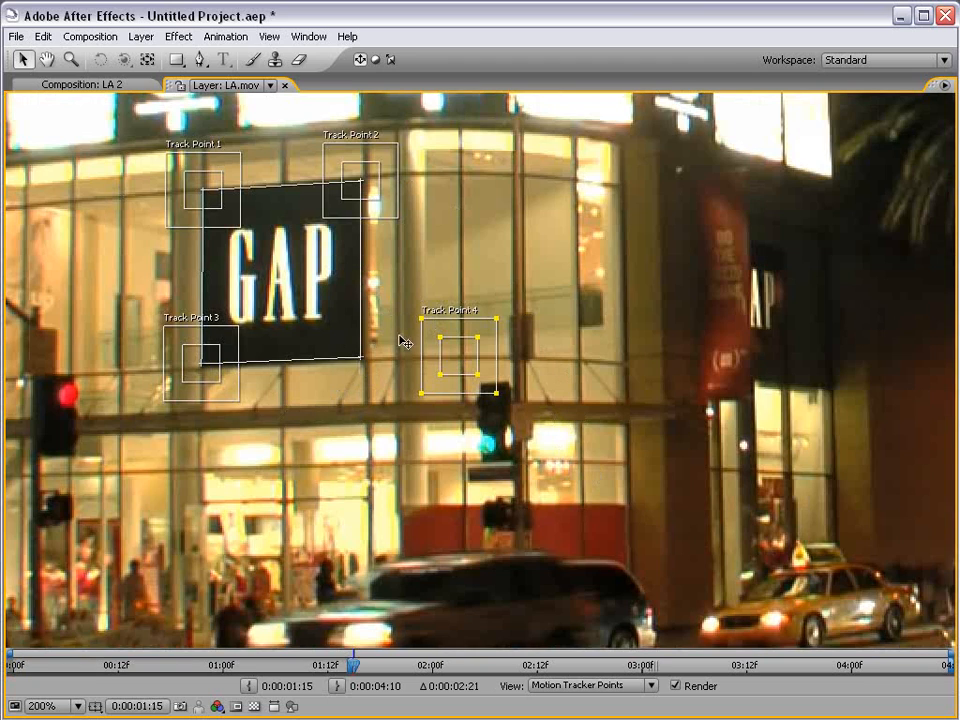
key("grave")
key("comma")
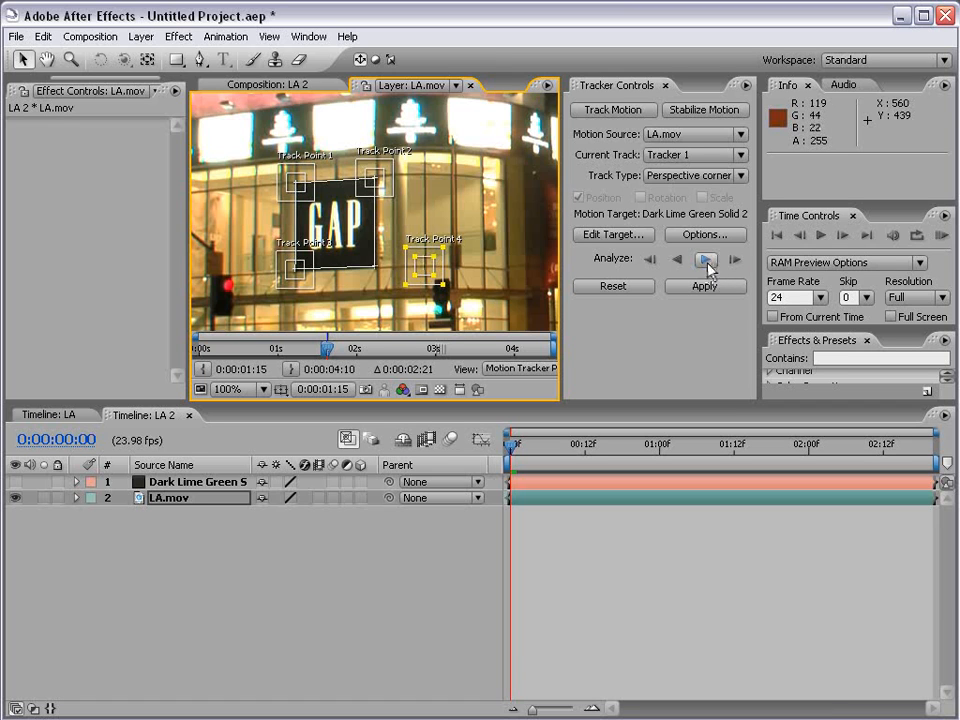
left_click(707, 262)
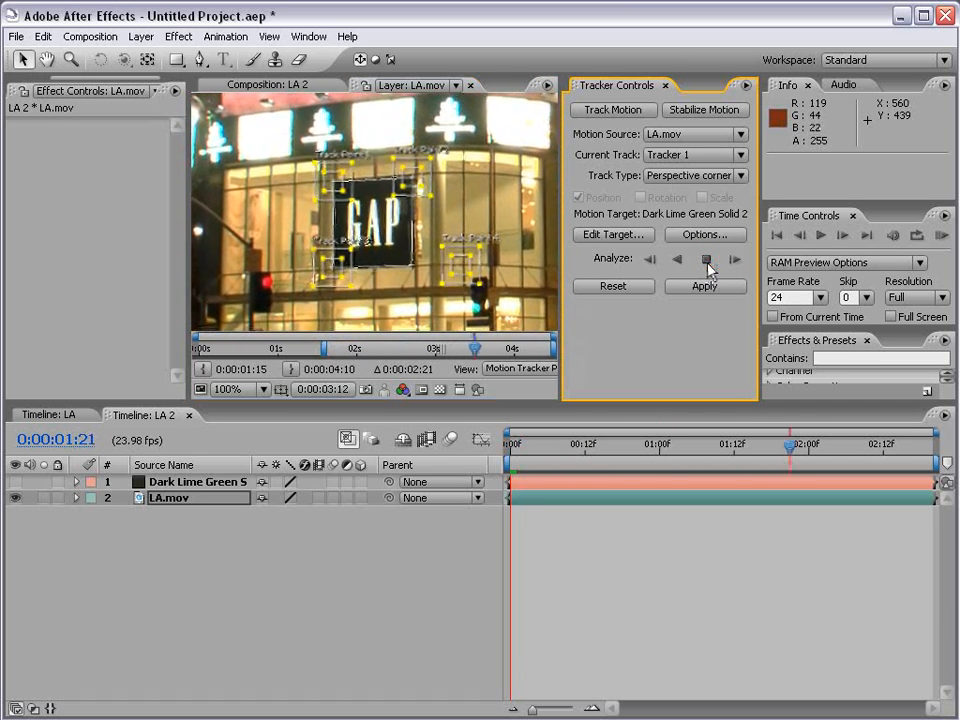
left_click(560, 448)
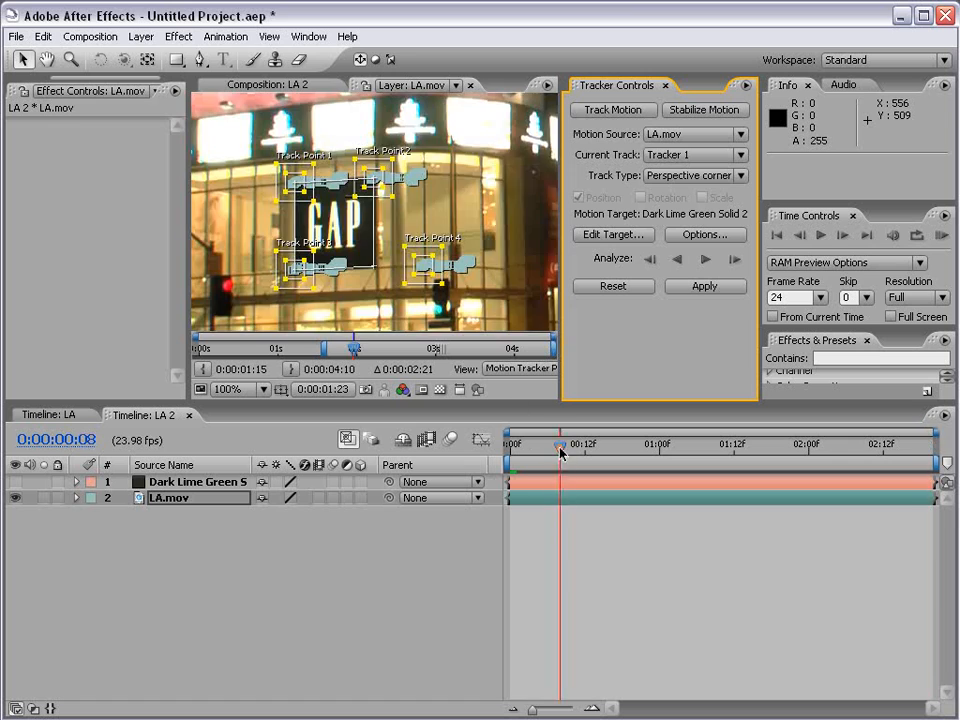
left_click_drag(559, 448, 483, 464)
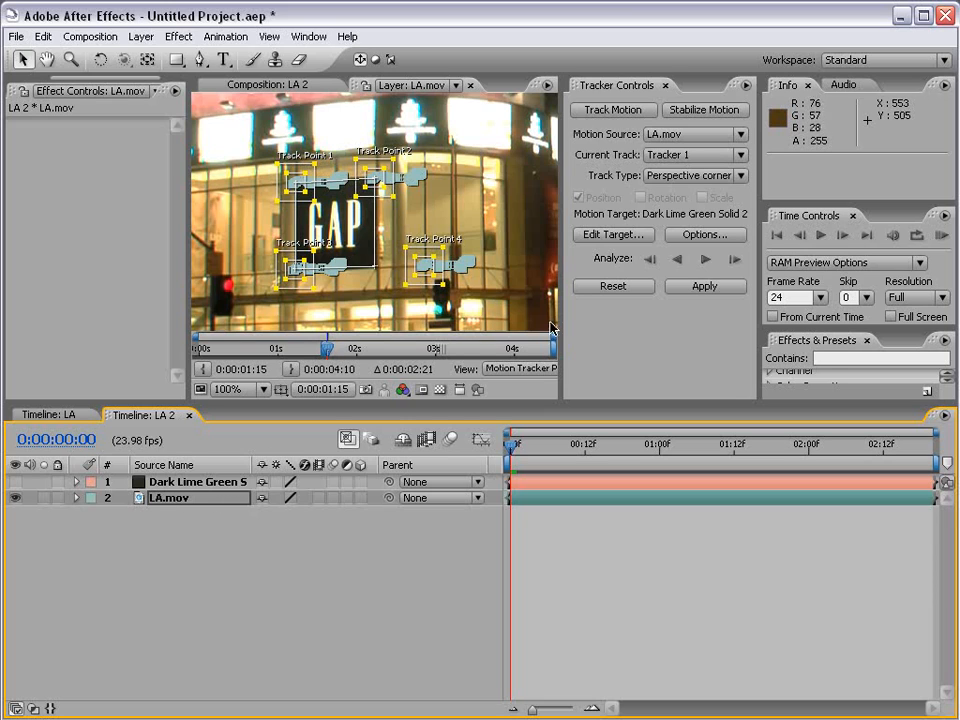
- Set Dark Lime Green Solid 2 as the motion target and apply the perspective corner pin track to it
left_click(607, 240)
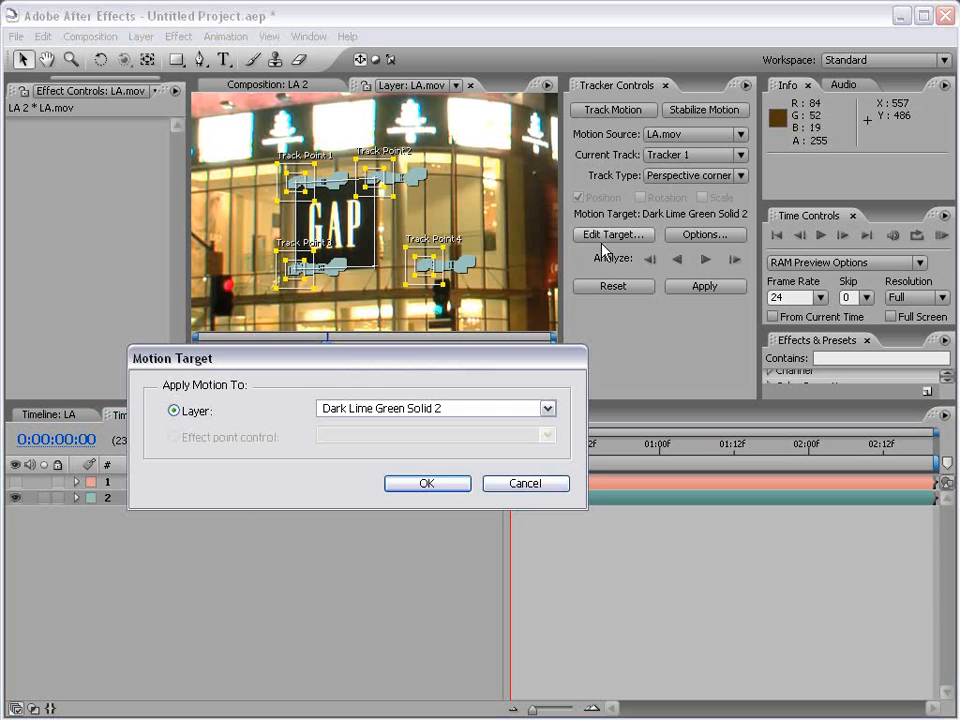
left_click(364, 412)
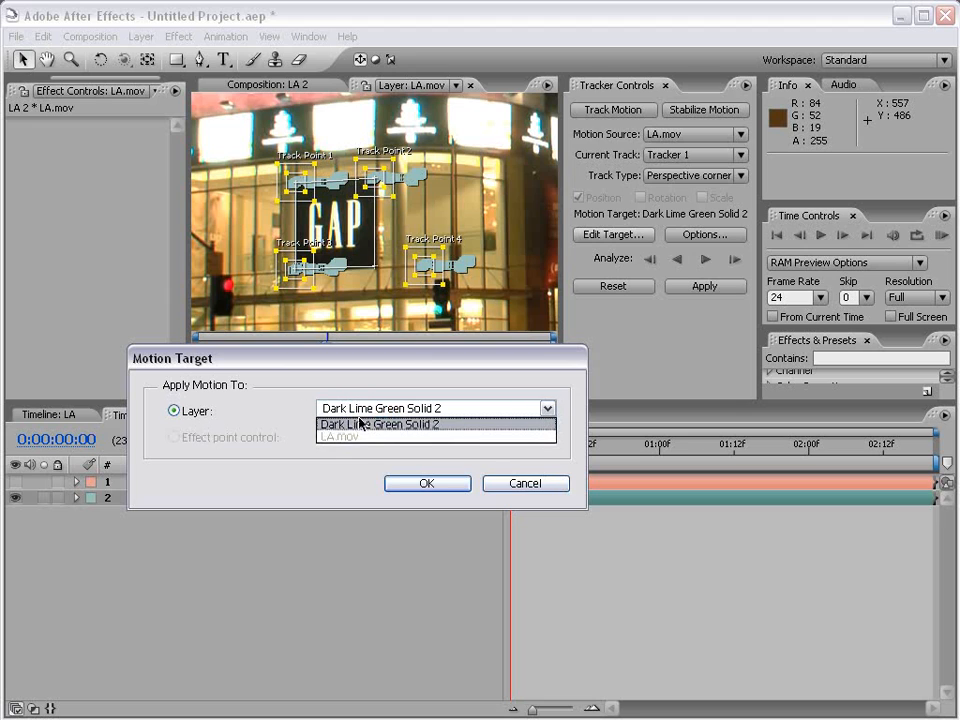
left_click(456, 427)
left_click(426, 484)
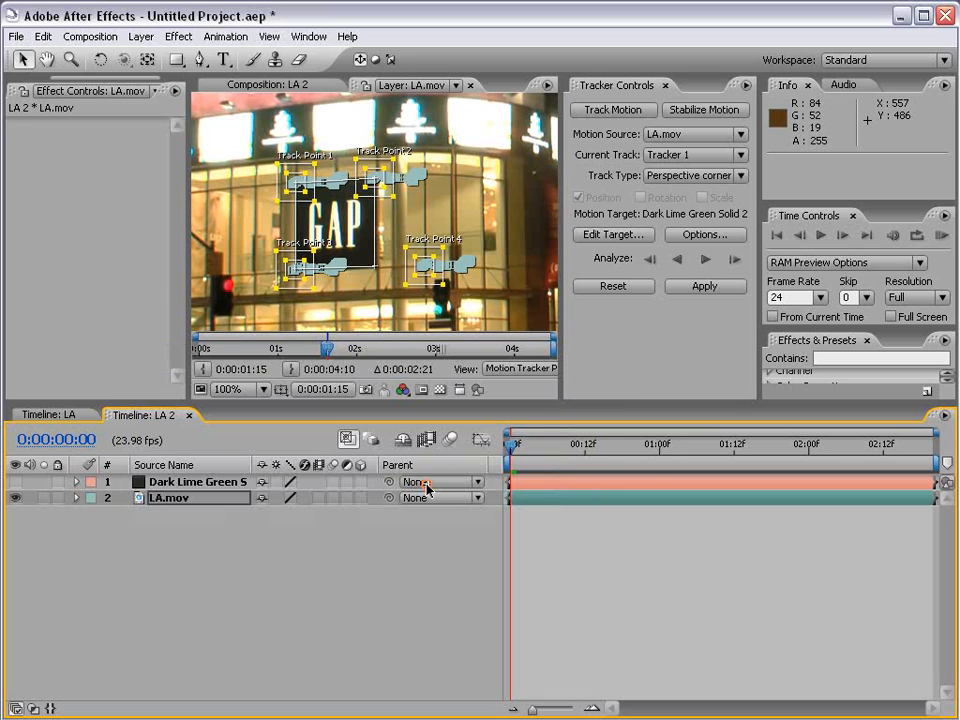
left_click(694, 290)
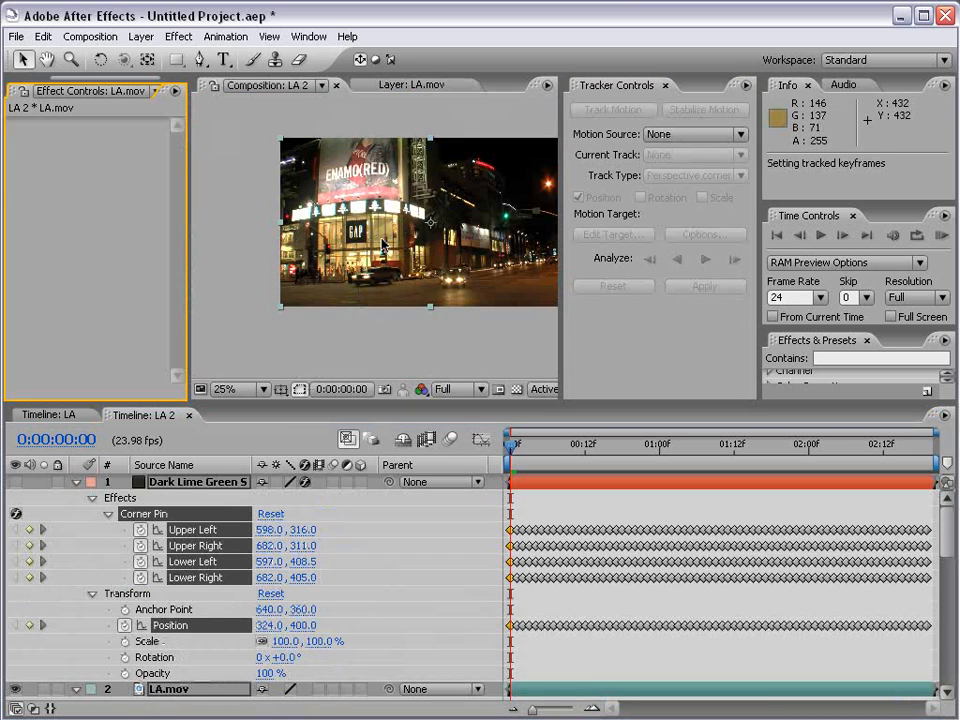
- Turn on the solid layer's visibility and view it over the GAP sign at 100% magnification
key("period")
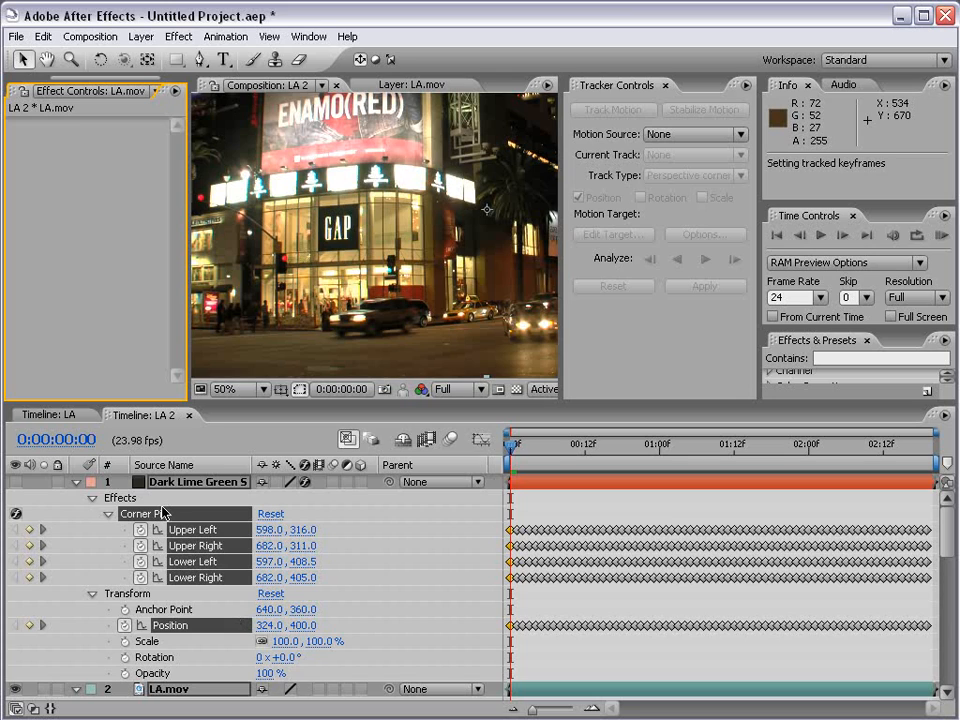
key("ctrl+a")
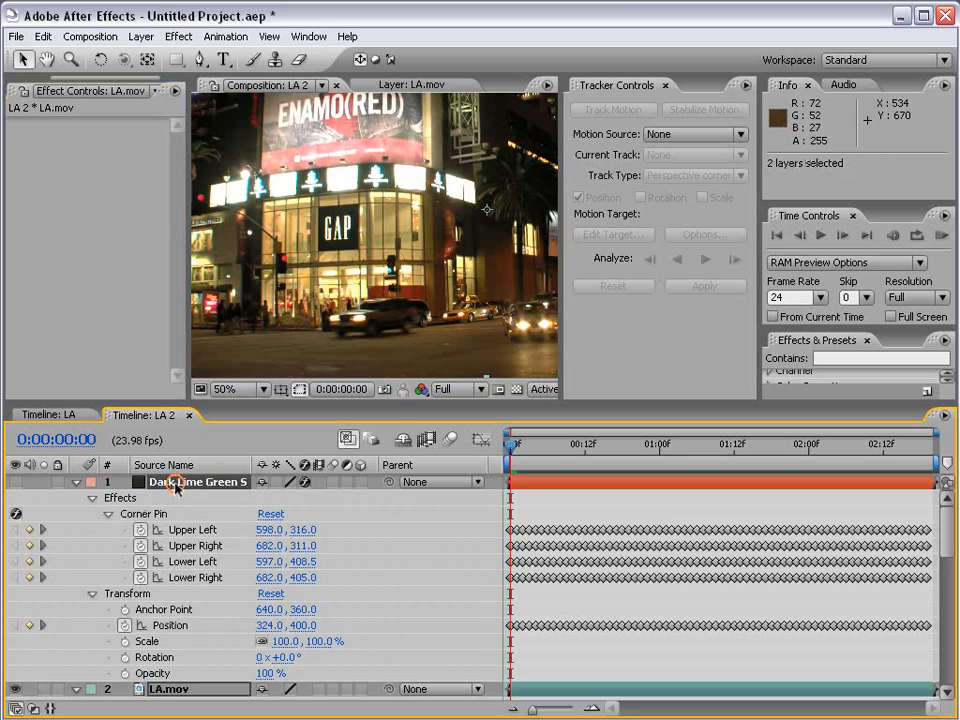
left_click(16, 486)
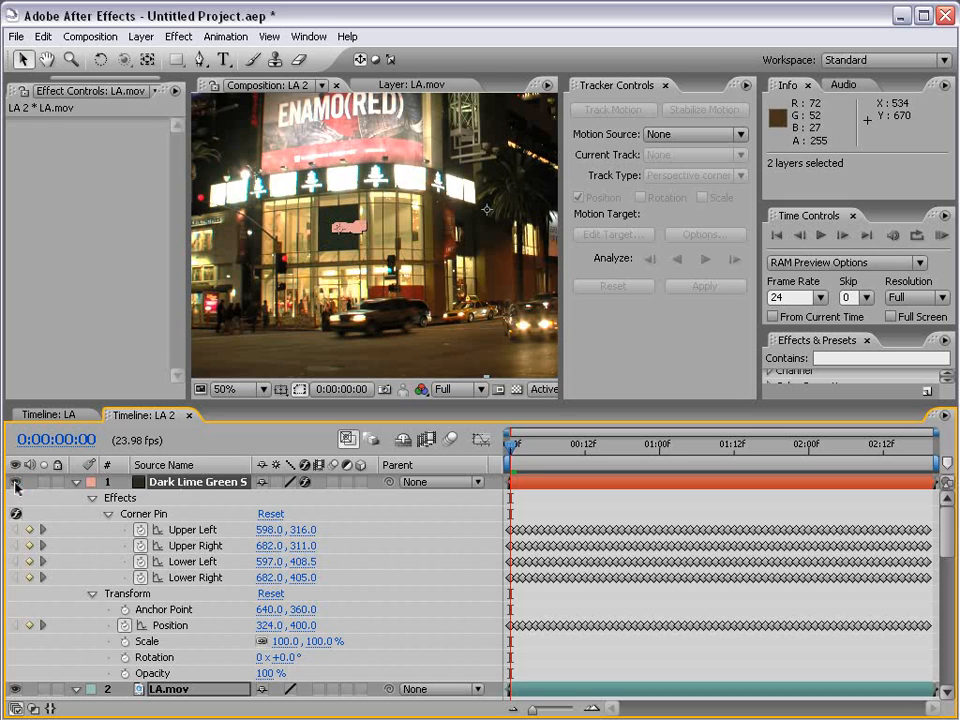
key("period")
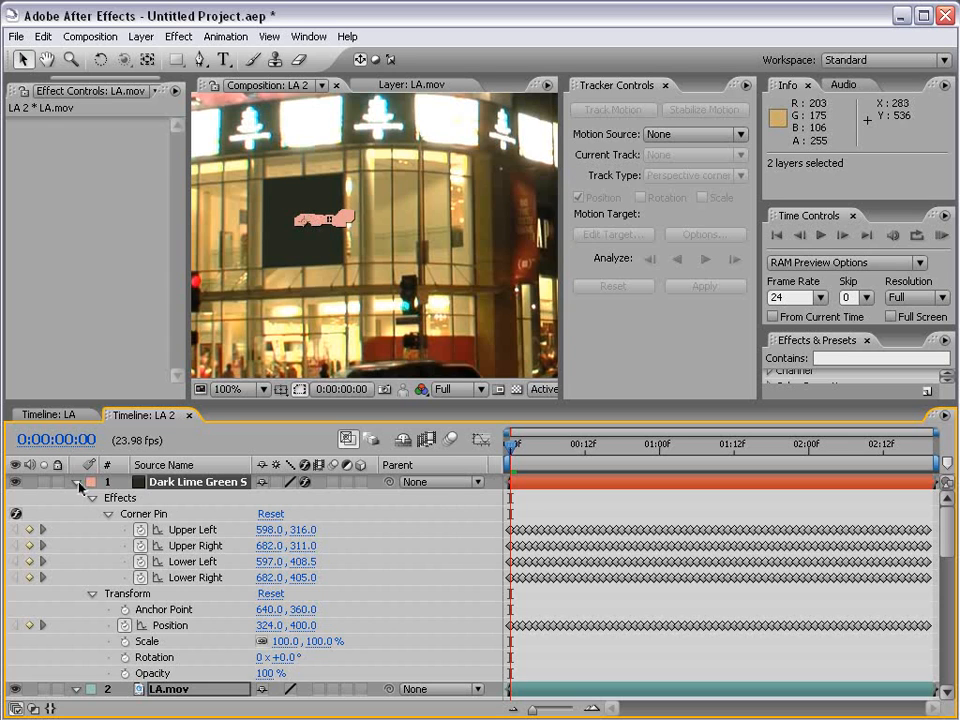
- Check how the pinned solid follows the sign throughout the clip and collapse the layer's properties
left_click(517, 447)
left_click_drag(518, 451, 734, 454)
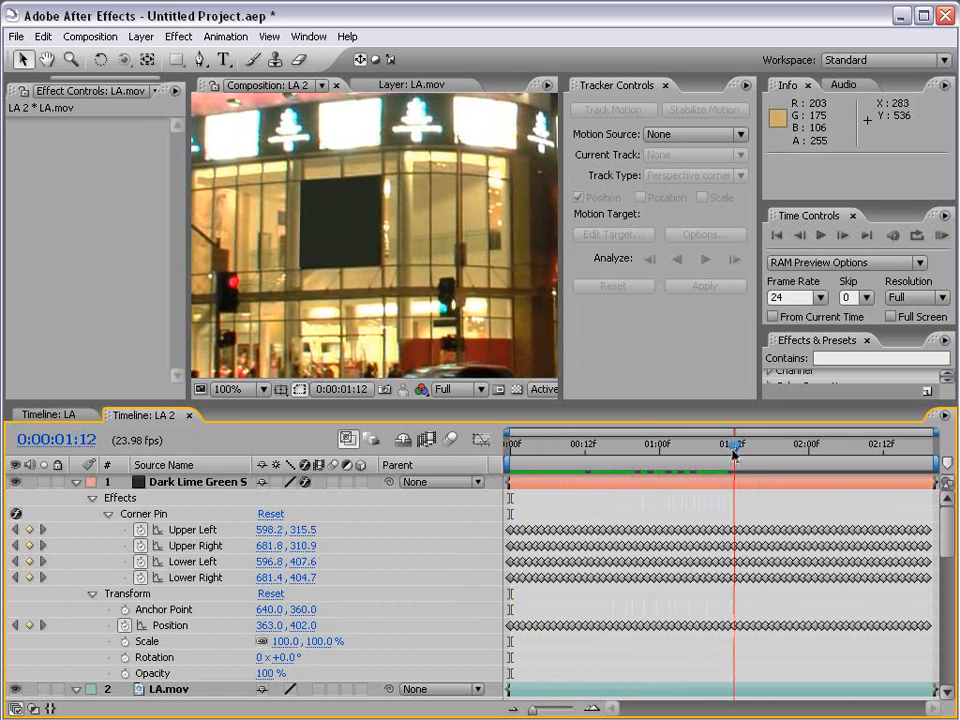
left_click(838, 454)
left_click(112, 486)
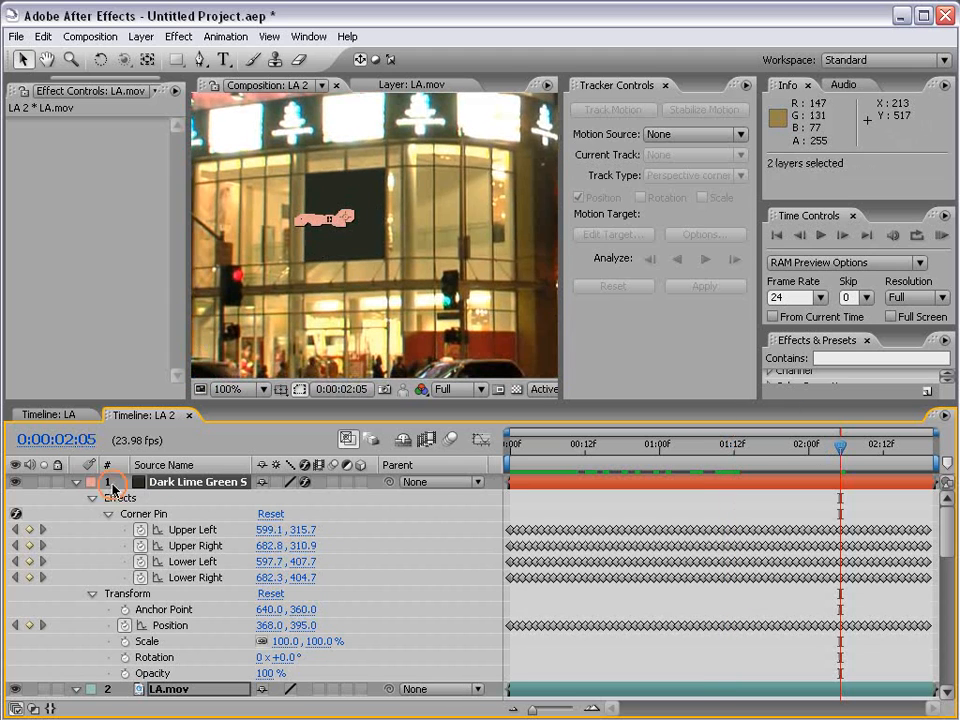
left_click(79, 484)
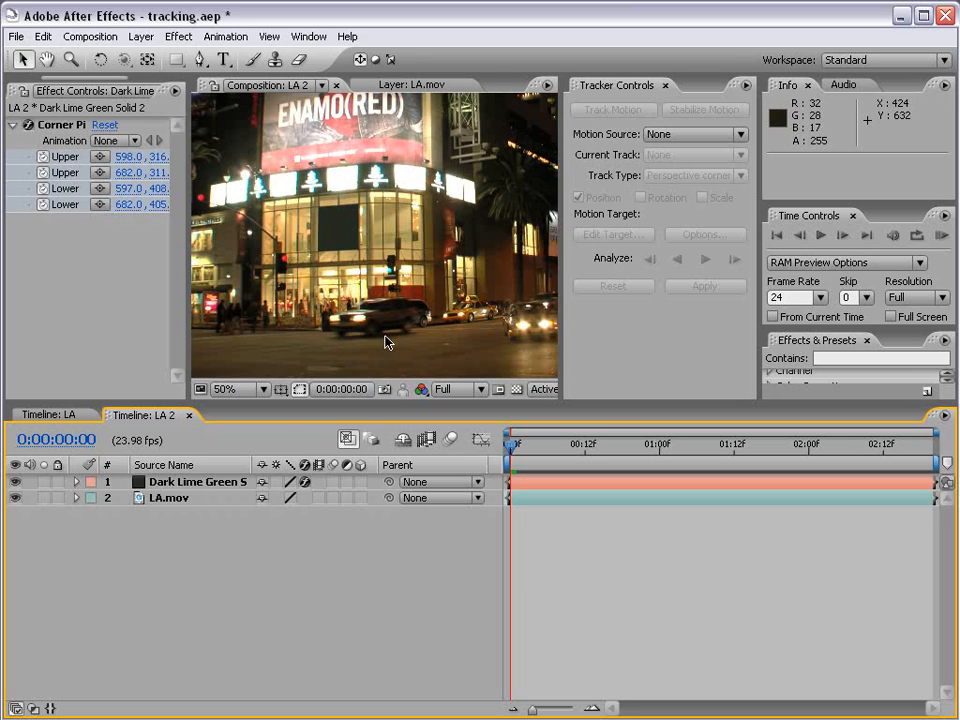
- Pre-compose the solid layer as Dark Lime Green Solid 2 Comp 1, leaving all attributes in LA 2, and preview the tracked motion
left_click(184, 484)
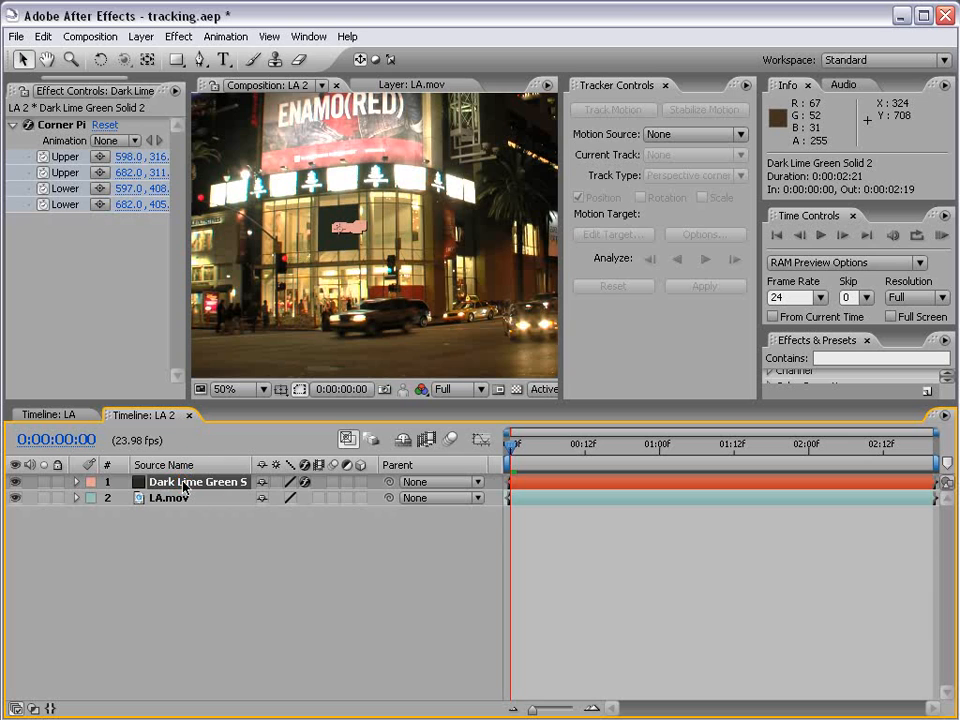
left_click(141, 36)
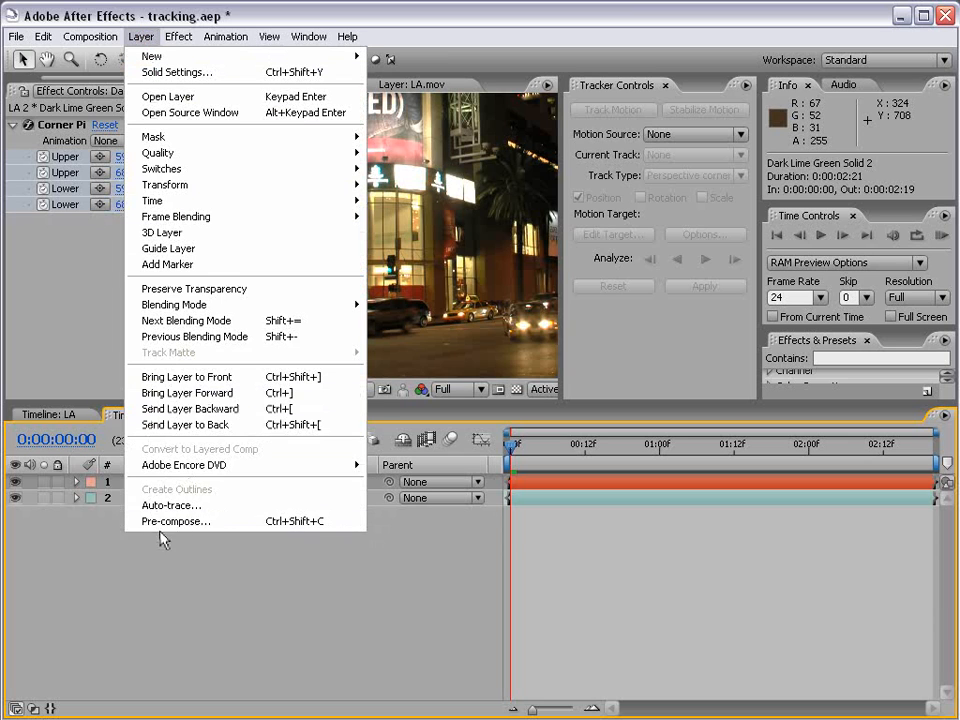
left_click(188, 522)
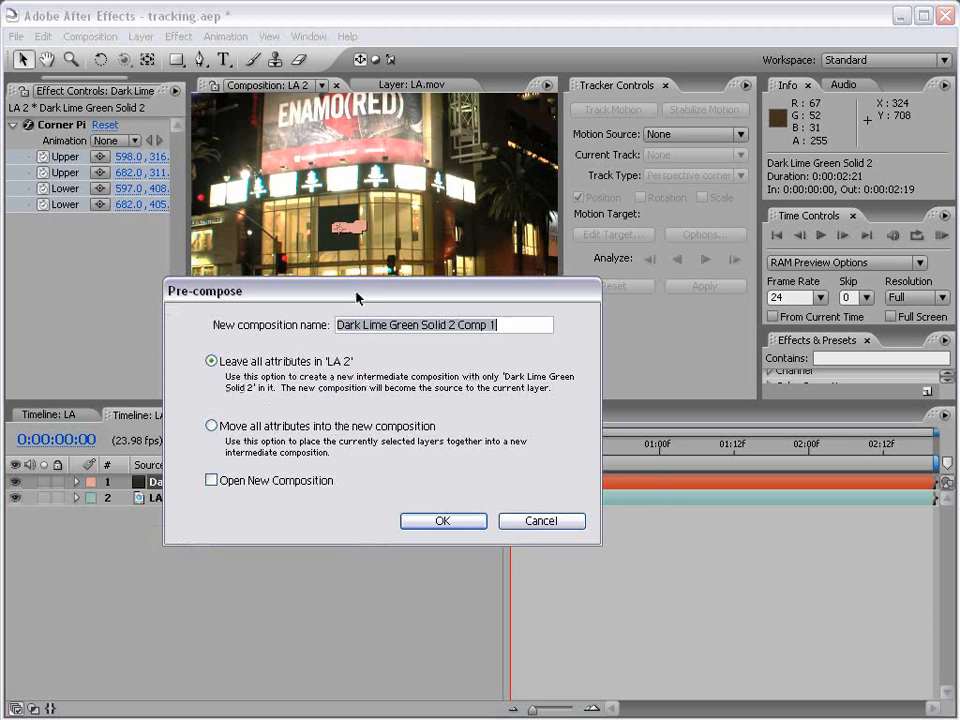
left_click_drag(357, 297, 507, 308)
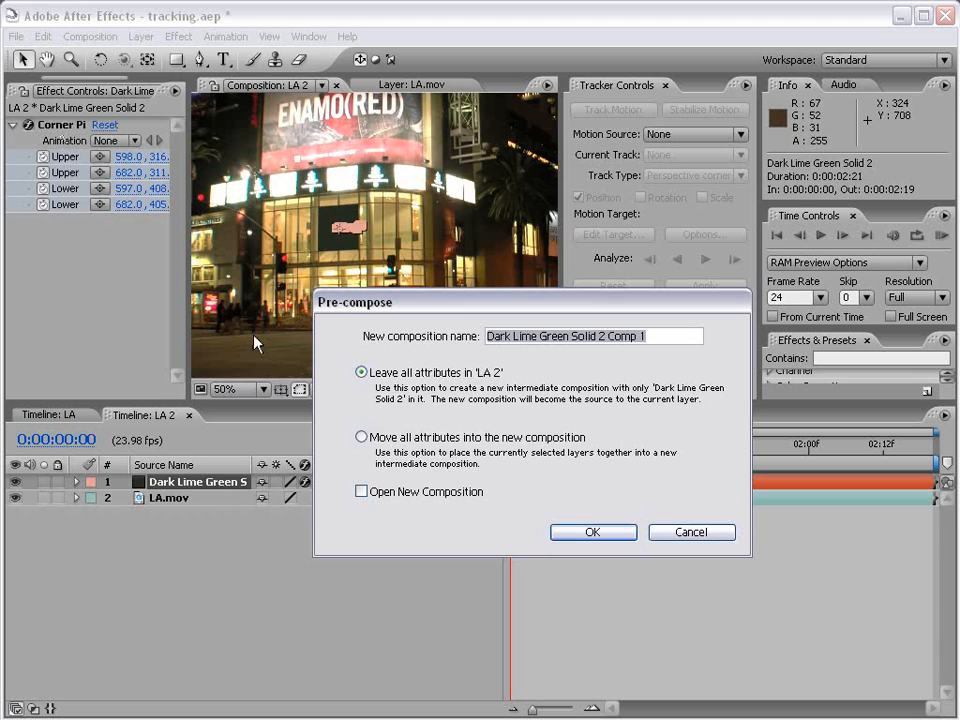
left_click(593, 533)
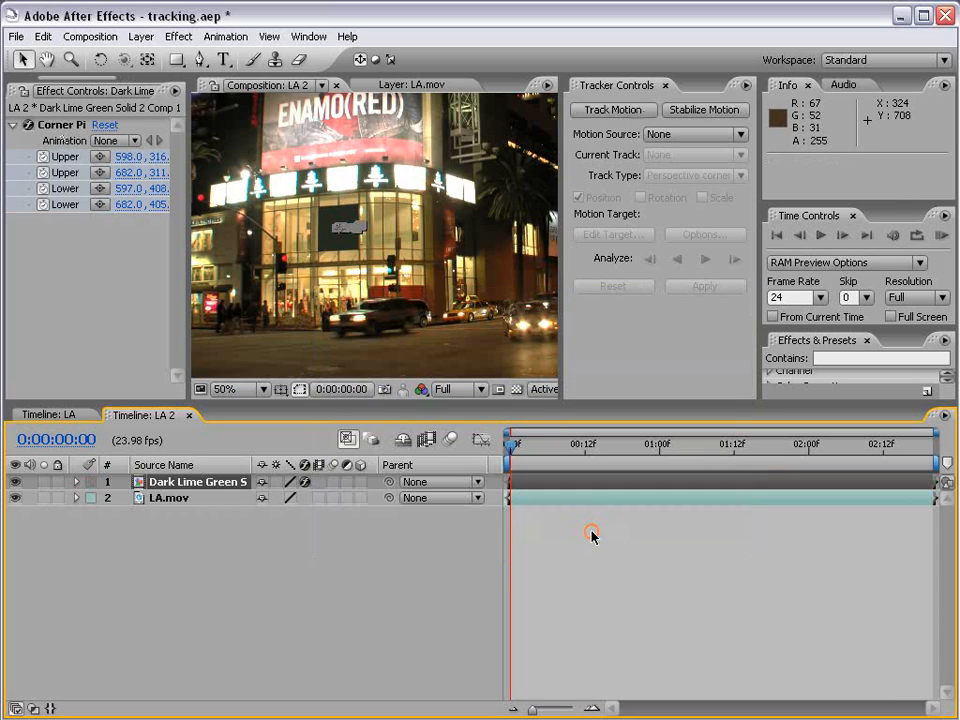
mouse_move(515, 455)
left_mouse_down()
mouse_move(906, 461)
mouse_move(500, 465)
left_mouse_up()
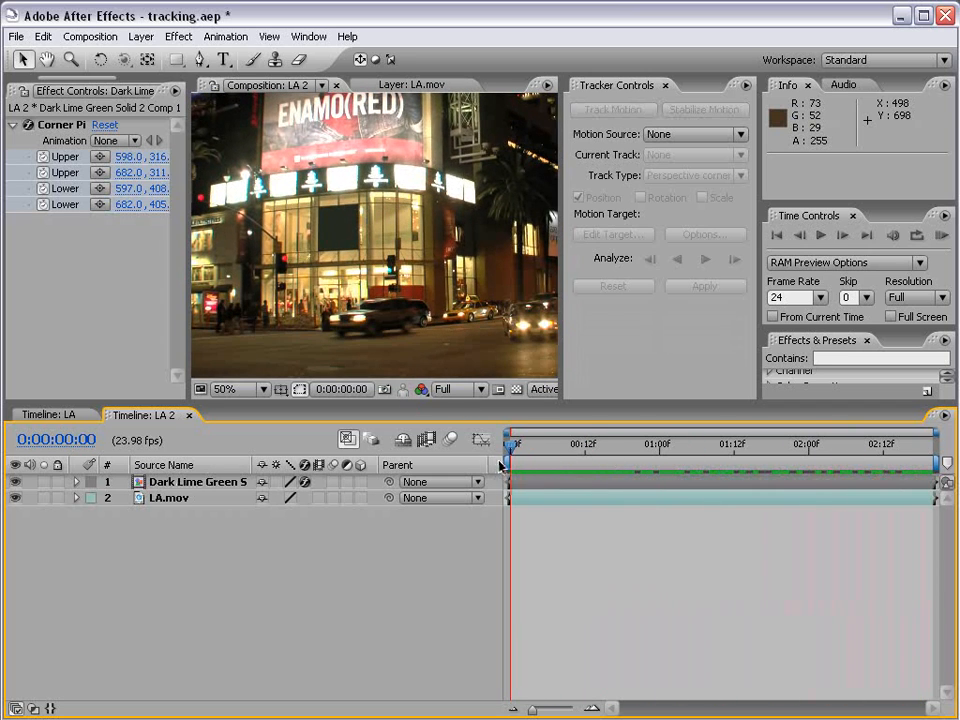
- Open the pre-composed layer's composition at 25% magnification and inspect the full-frame solid inside it
left_click(182, 484)
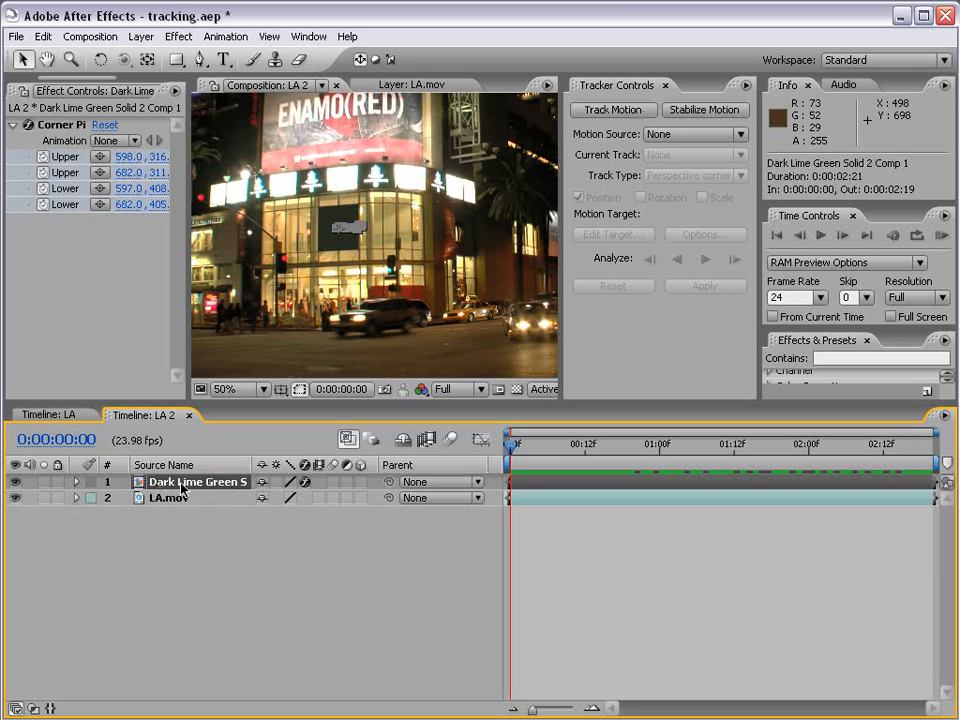
double_click(182, 486)
scroll(350, 267, "down", 2)
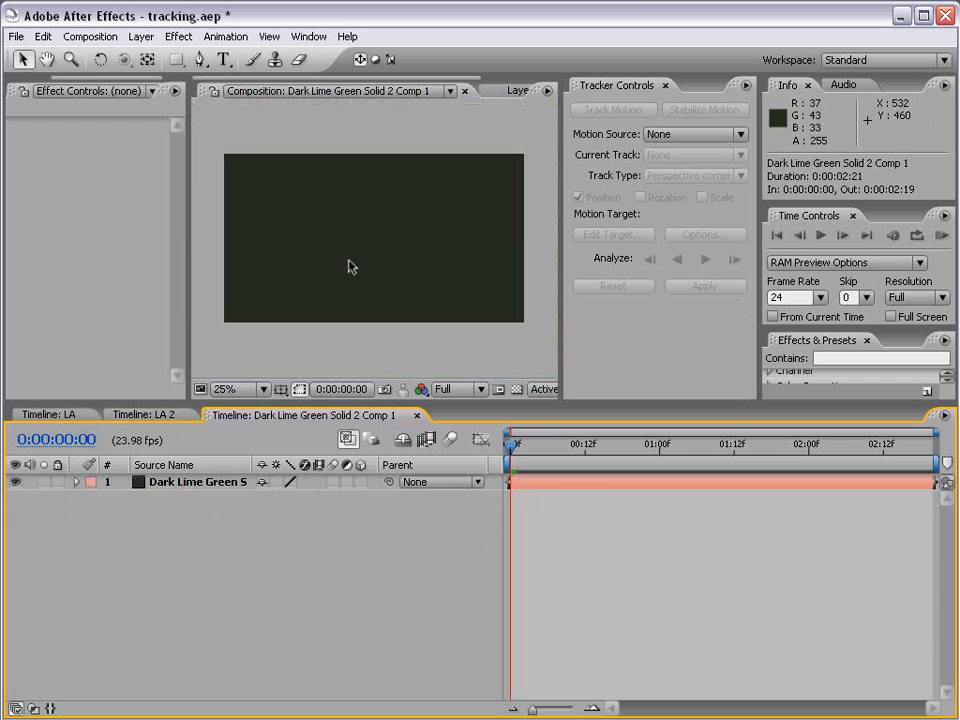
left_click(370, 286)
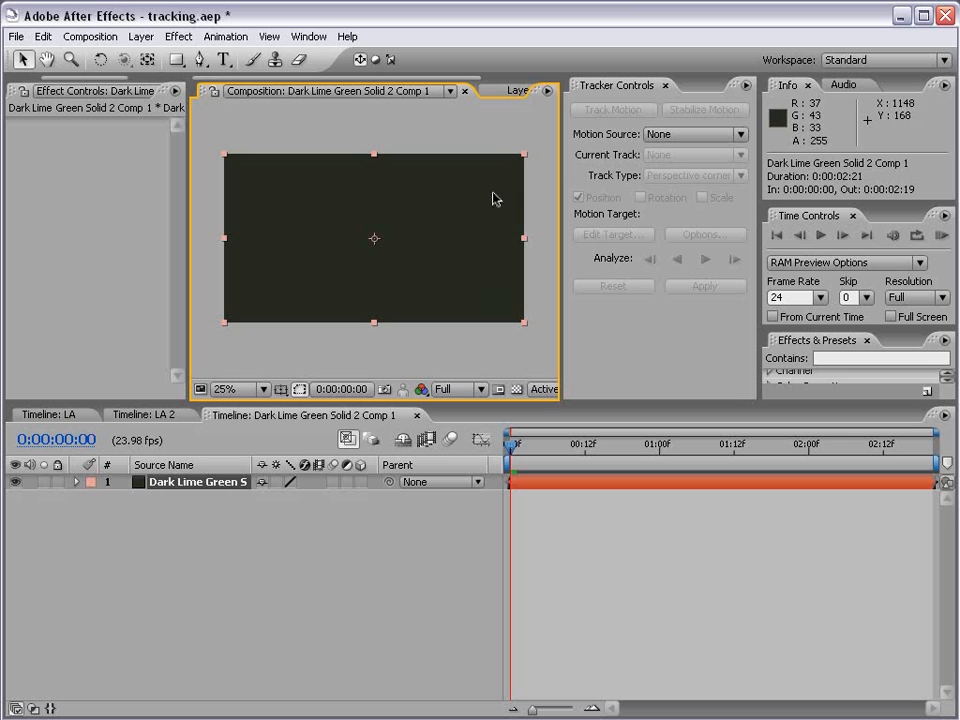
- Inspect the Corner Pin effect's points on the pre-composed solid in the LA 2 composition
left_click(145, 414)
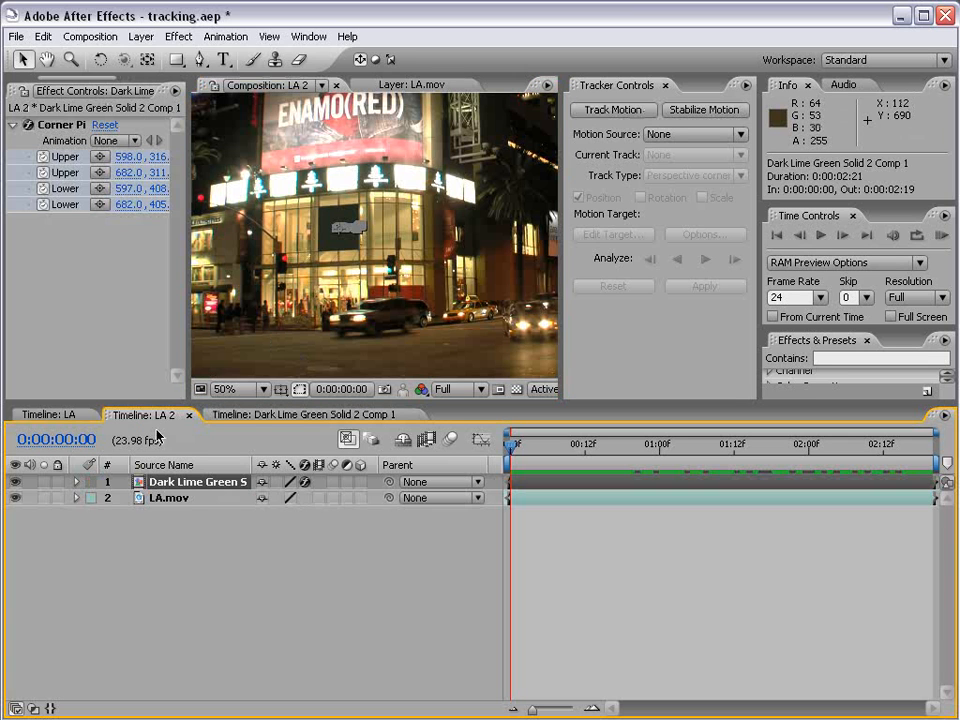
left_click(72, 127)
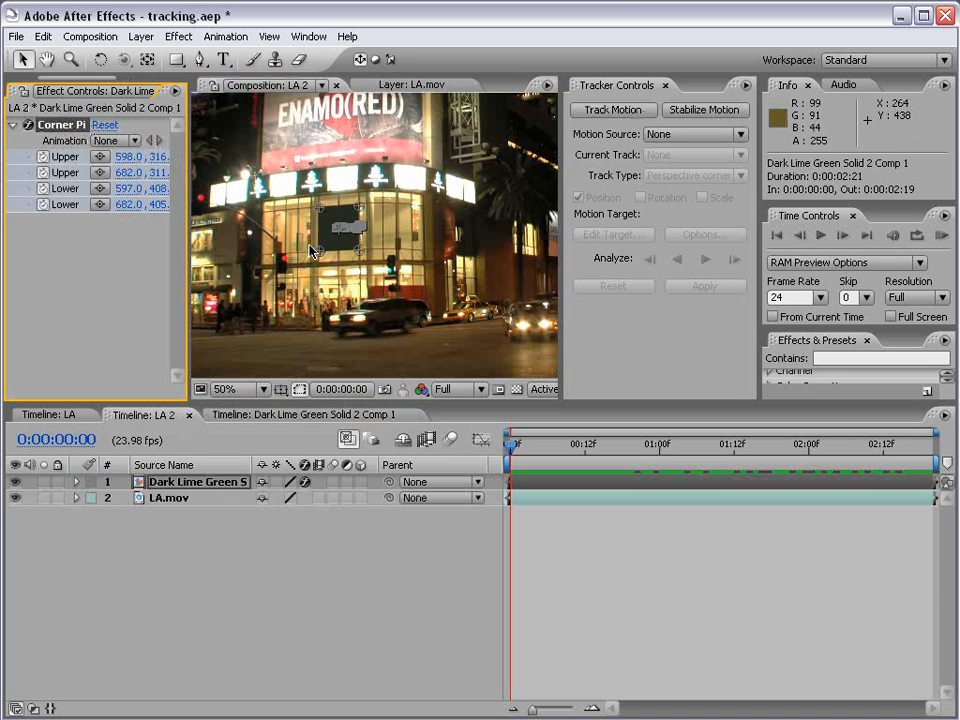
mouse_move(351, 247)
left_mouse_down()
mouse_move(446, 318)
mouse_move(351, 250)
left_mouse_up()
key("ctrl+z")
left_click(163, 418)
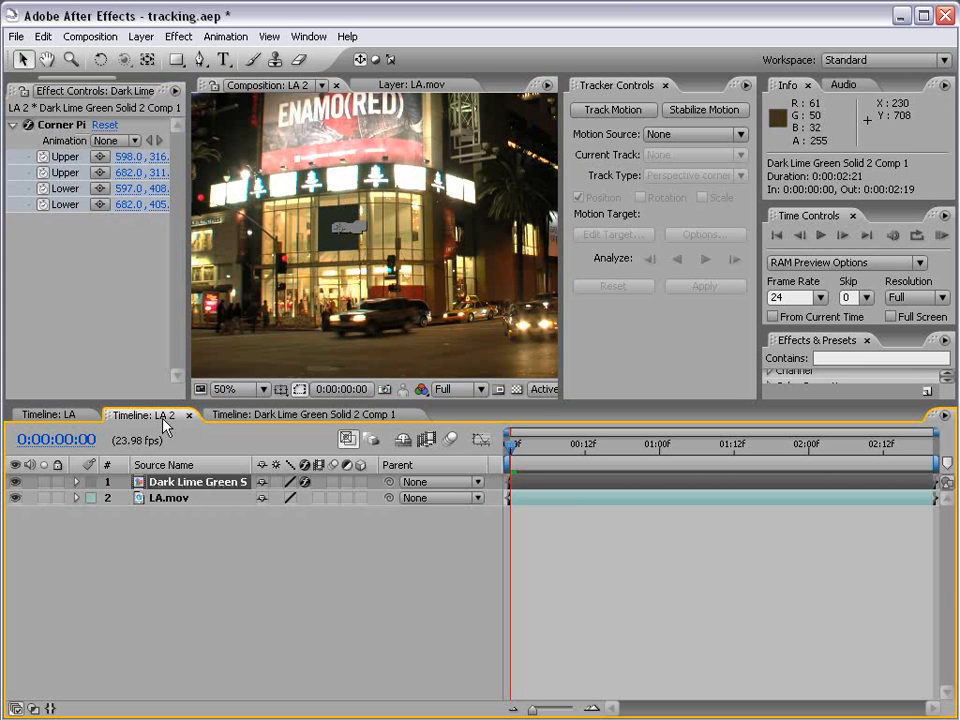
- Add the text VCP over the solid in the Dark Lime Green Solid 2 Comp 1 composition
left_click(279, 416)
scroll(313, 290, "down", 2)
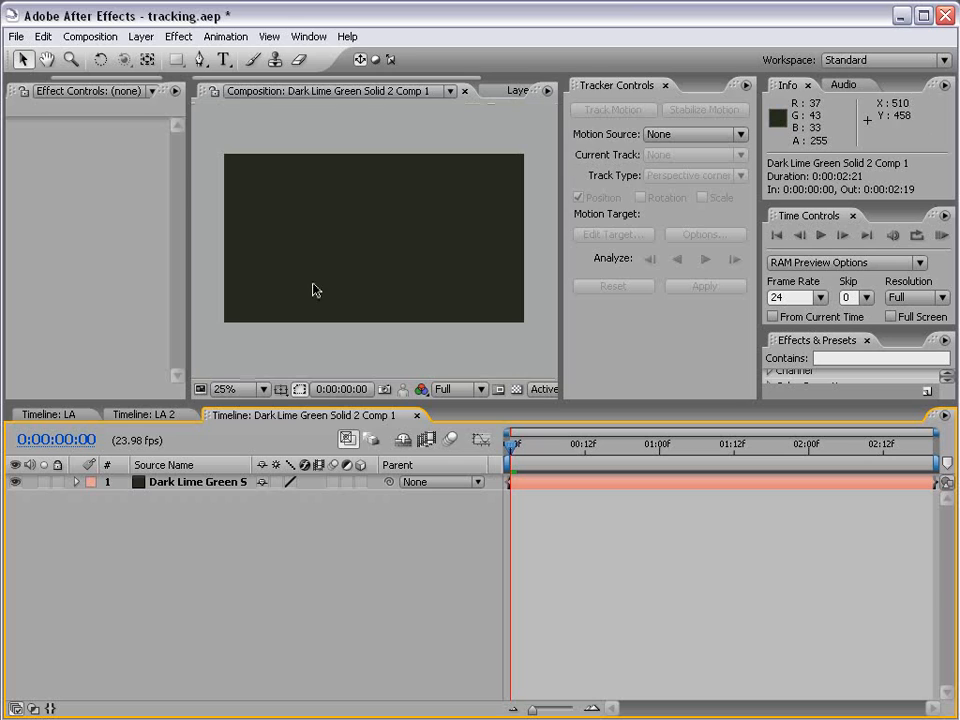
left_click(303, 246)
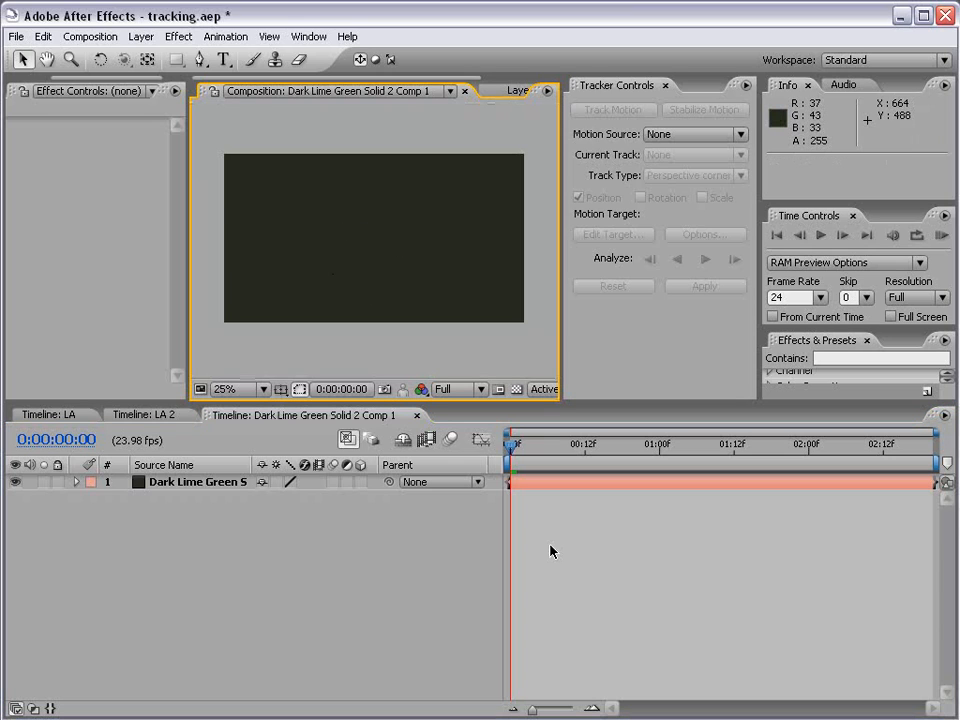
left_click(223, 59)
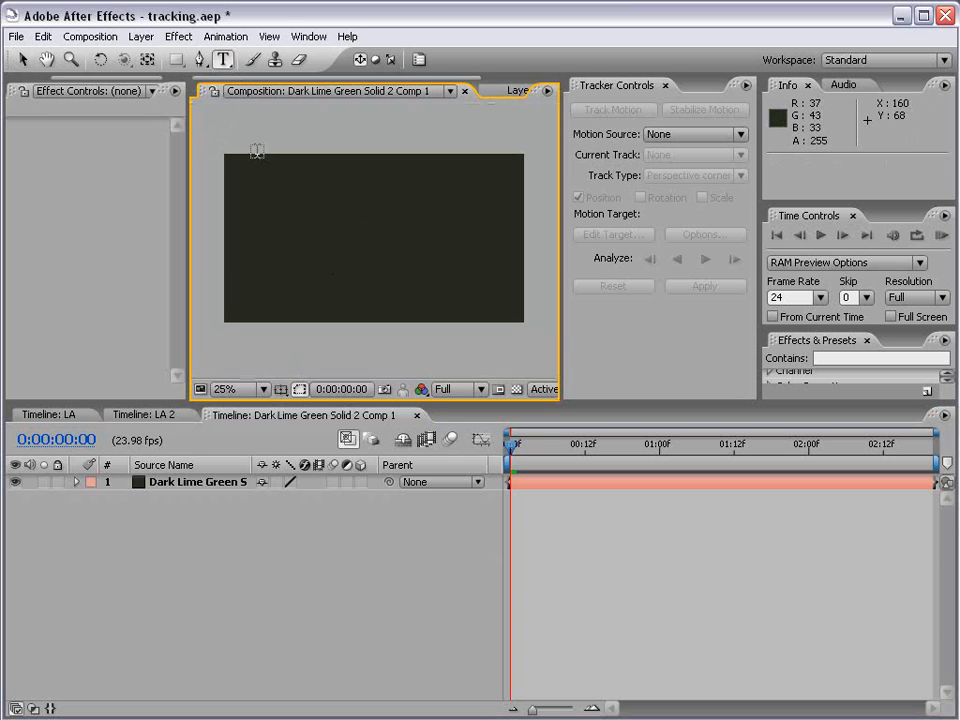
left_click(272, 232)
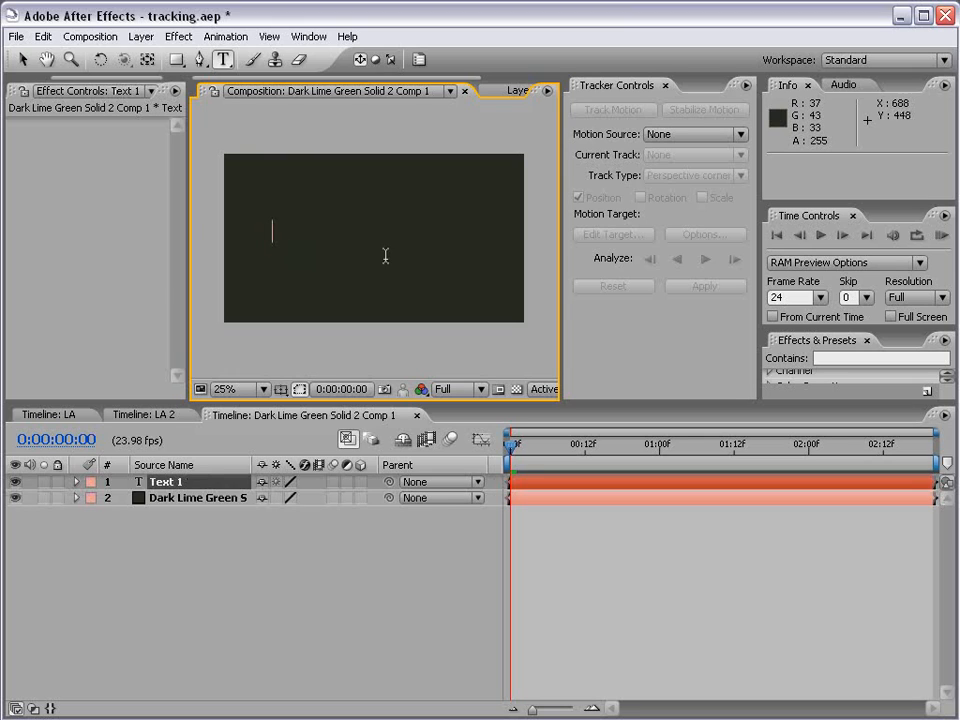
type("VCP")
left_click(22, 59)
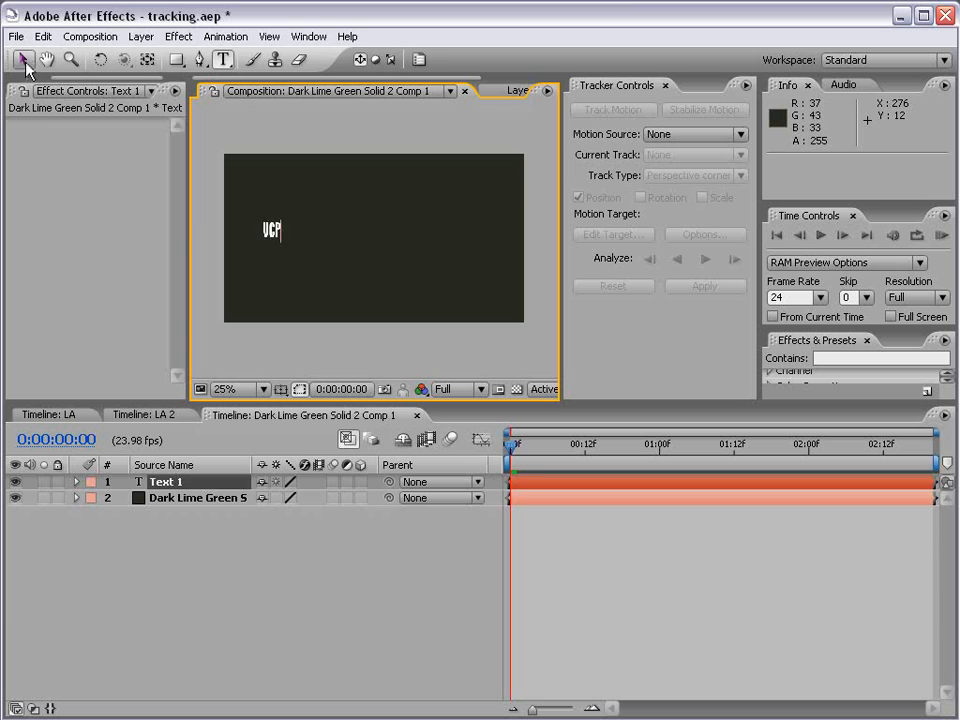
- Stretch the VCP text across most of the solid's width, center it, and return to the LA 2 composition
left_click_drag(285, 228, 321, 154)
left_click_drag(299, 197, 516, 229)
mouse_move(462, 256)
left_mouse_down()
mouse_move(462, 238)
mouse_move(509, 242)
mouse_move(454, 241)
left_mouse_up()
left_click(579, 574)
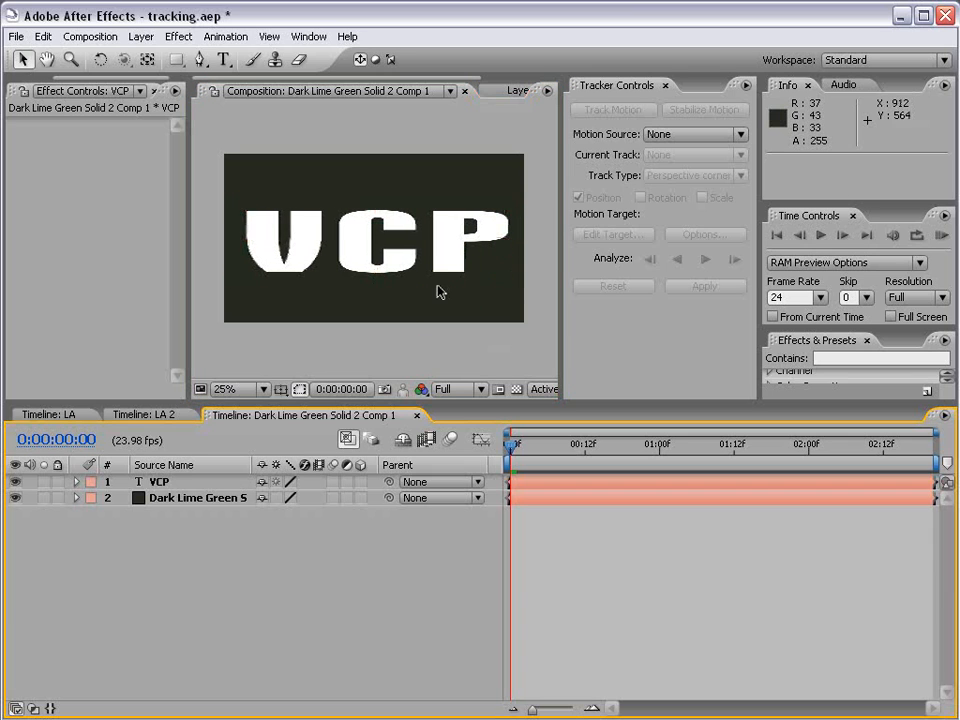
left_click(143, 415)
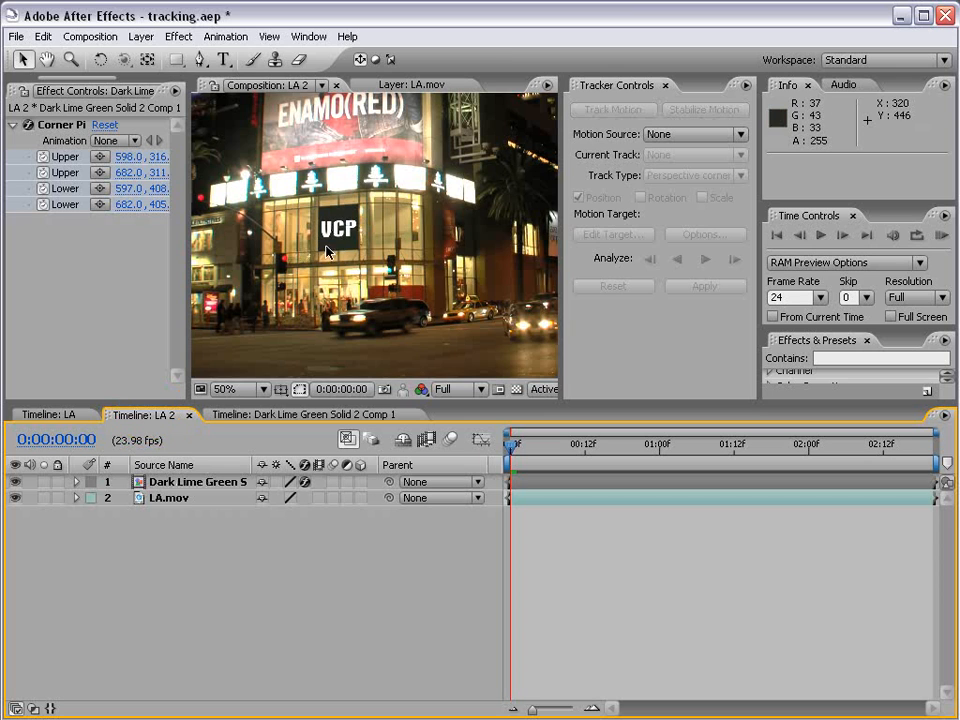
- Scrub through LA 2, then shrink the VCP text to about 1241% by 303% in Dark Lime Green Solid 2 Comp 1 and nudge it upward
left_click_drag(512, 446, 921, 455)
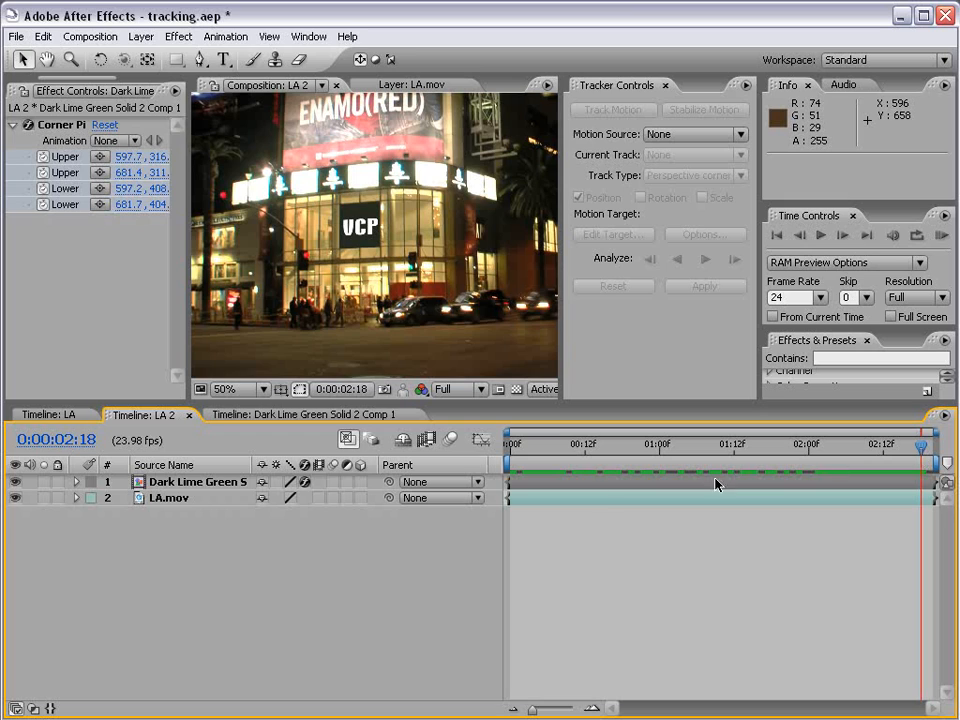
left_click(265, 415)
left_click(480, 266)
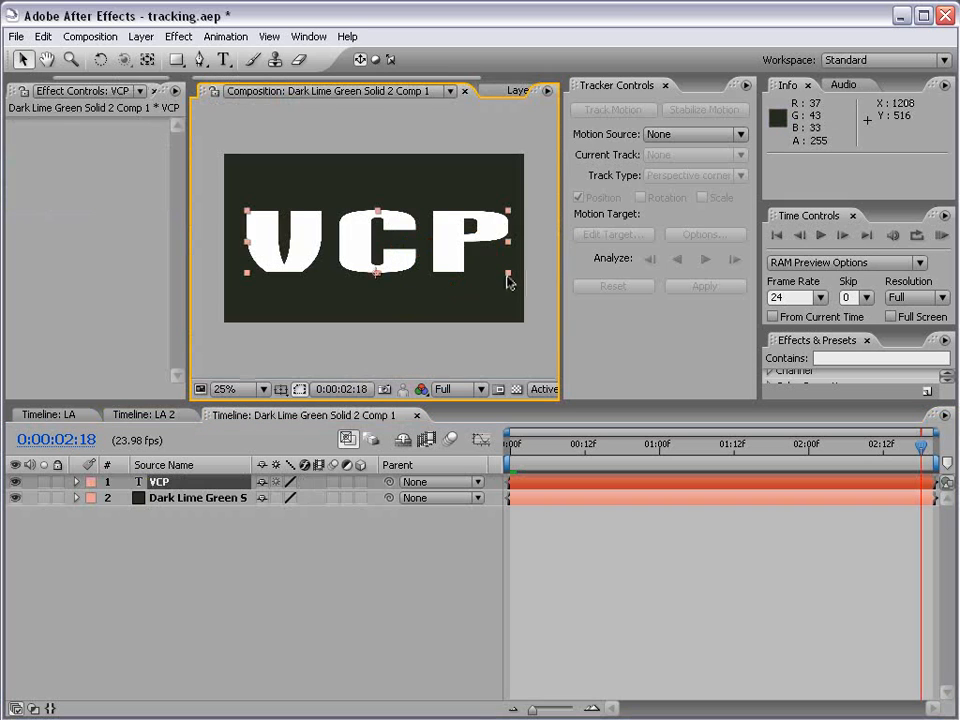
left_click_drag(510, 214, 480, 228)
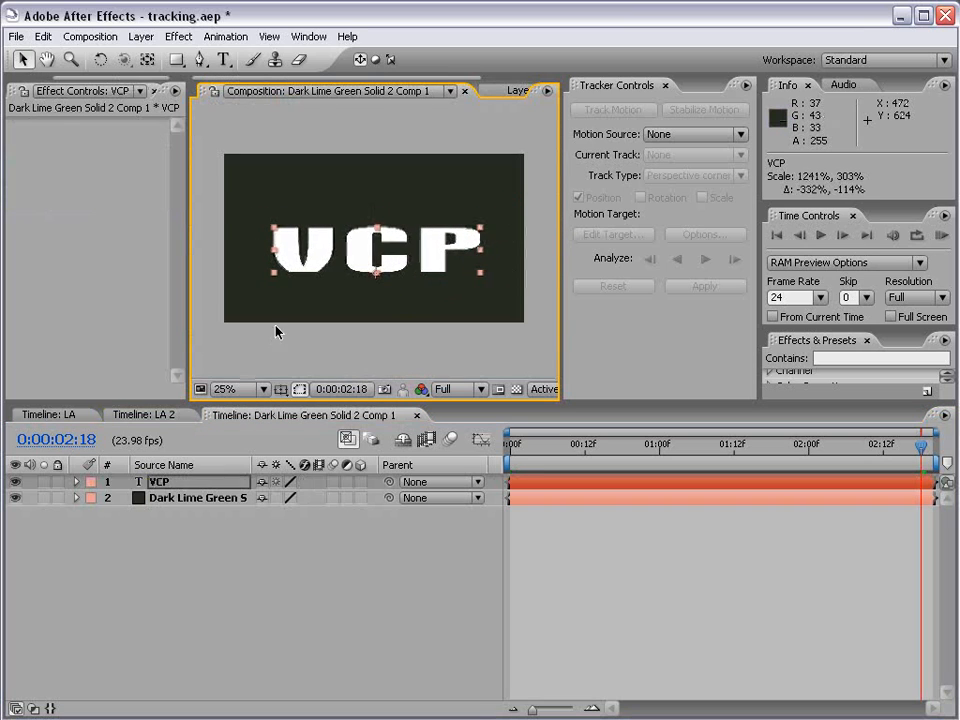
left_click(157, 418)
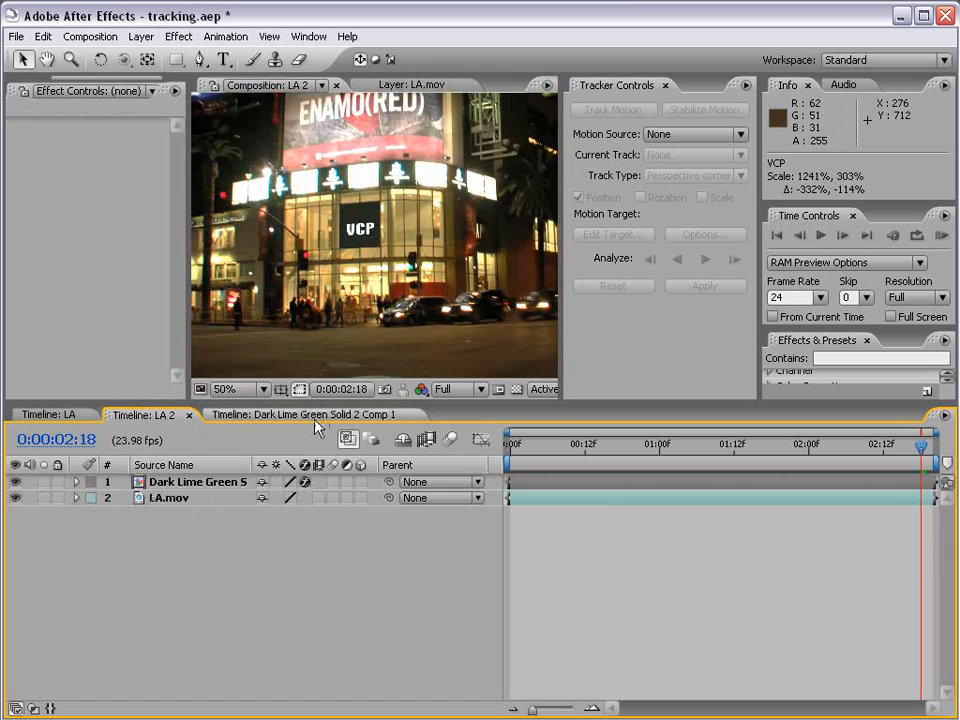
left_click(355, 412)
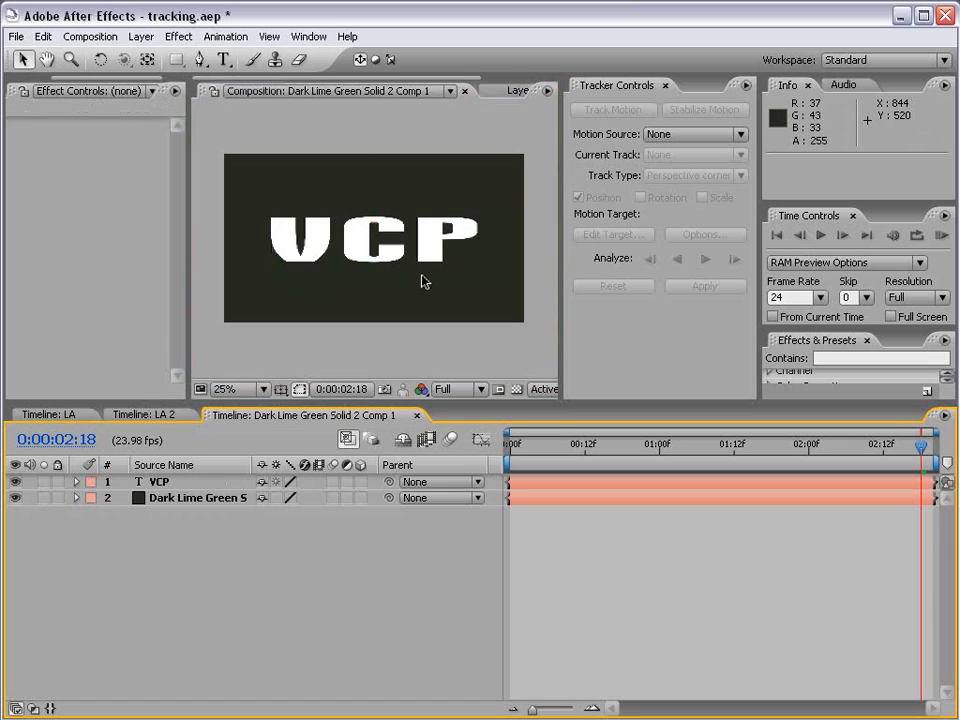
left_click(152, 414)
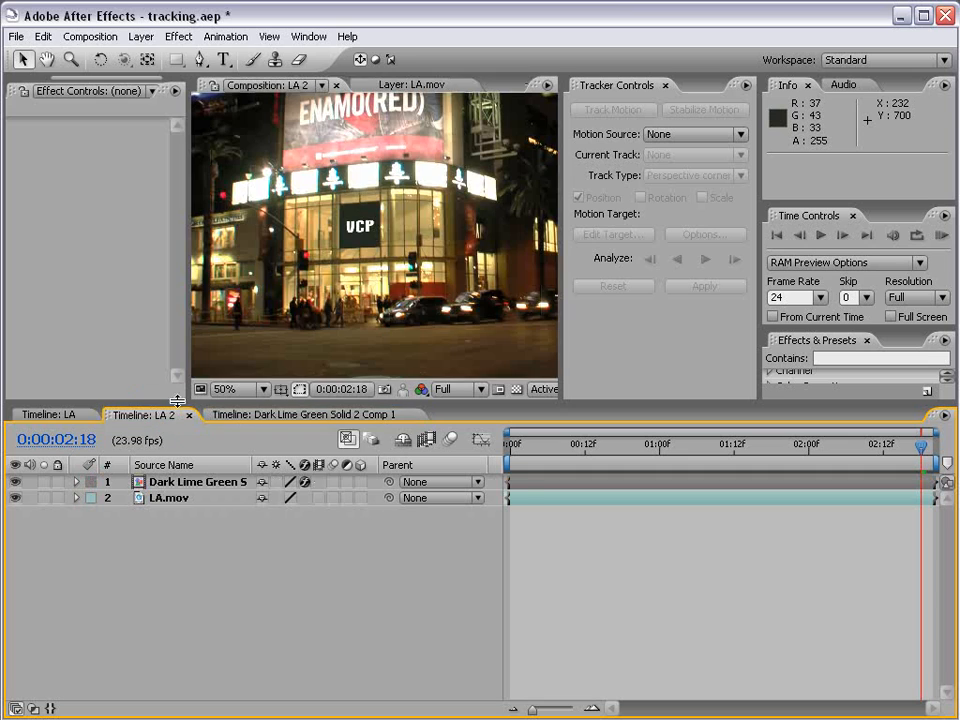
- At 0:00:00:20 in LA 2, apply Fast Blur with a blurriness of 1.0 to the pre-composed sign layer
left_click_drag(533, 447, 635, 450)
scroll(343, 289, "up", 1)
key("space")
left_click_drag(309, 258, 349, 291)
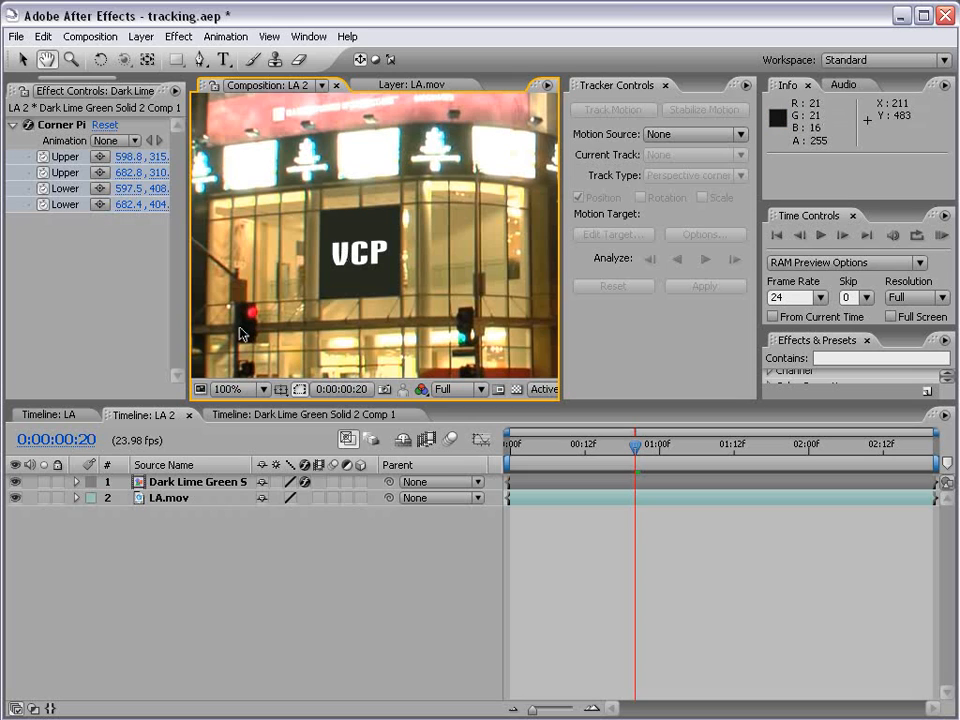
left_click(182, 482)
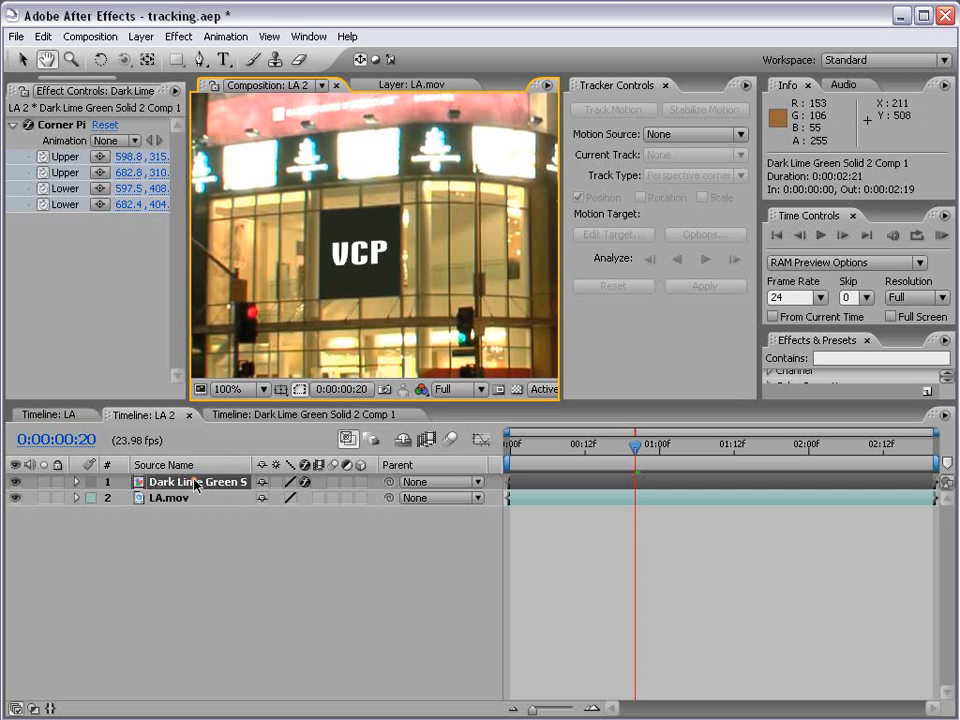
left_click(184, 36)
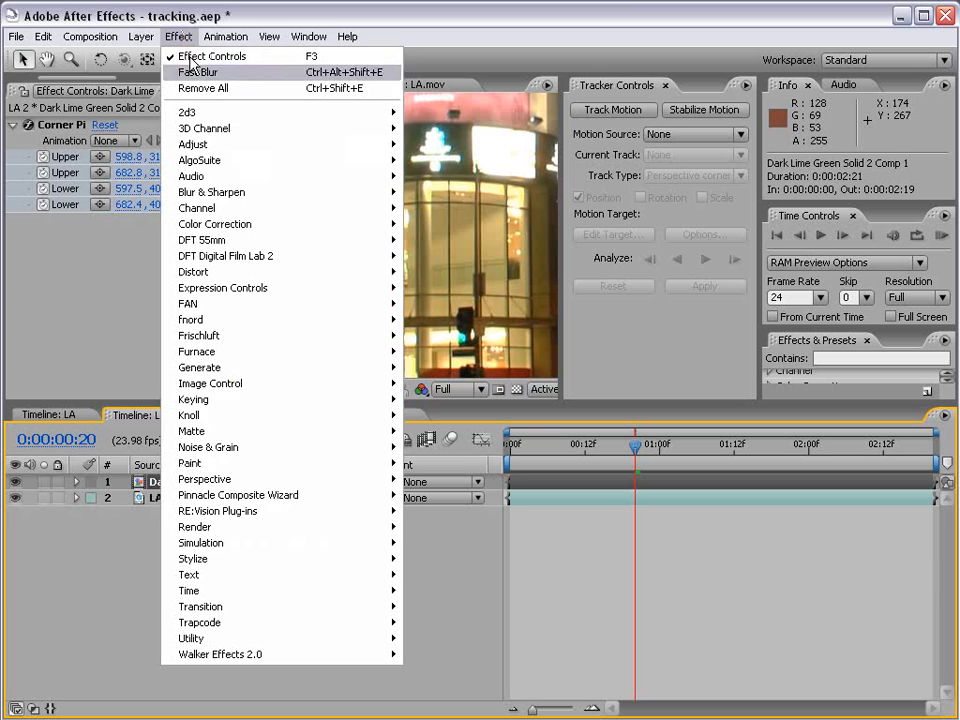
mouse_move(229, 197)
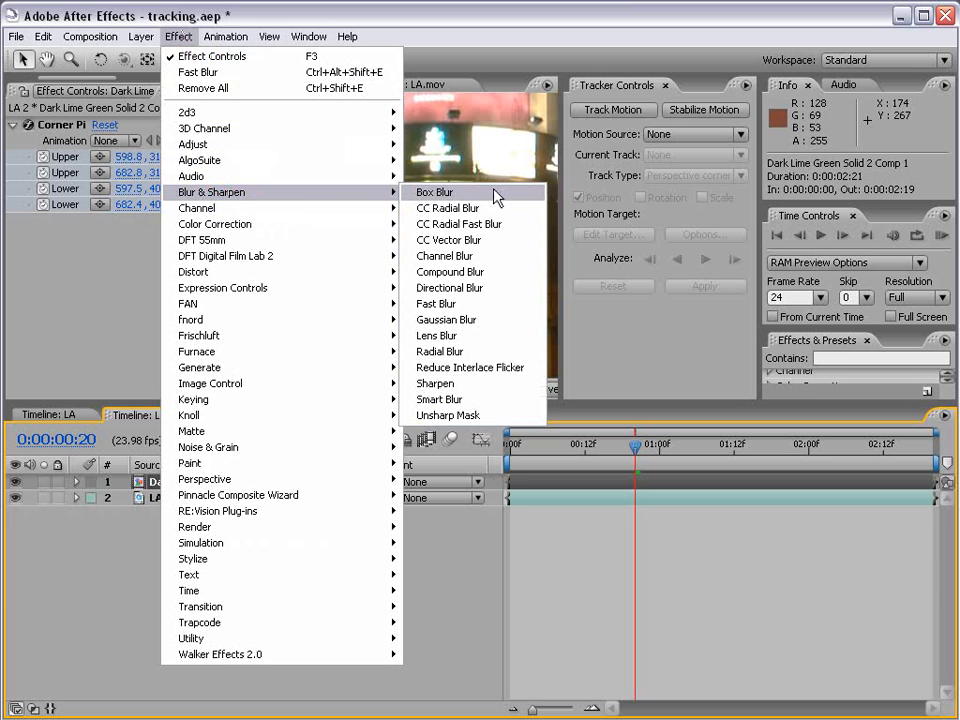
left_click(487, 305)
left_click(97, 252)
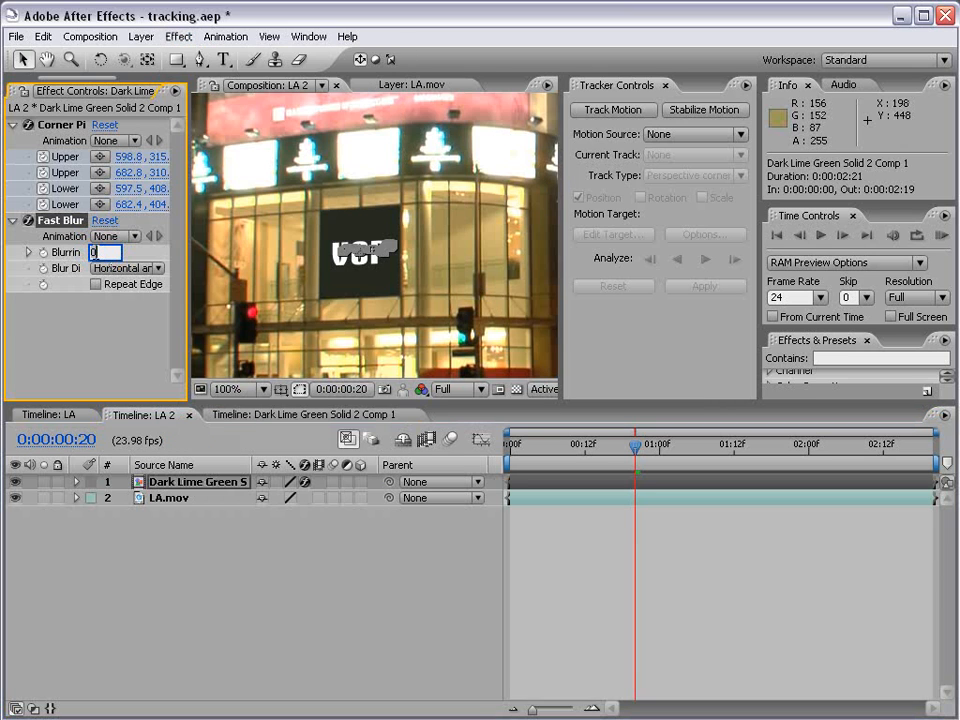
key("Return")
left_click(572, 515)
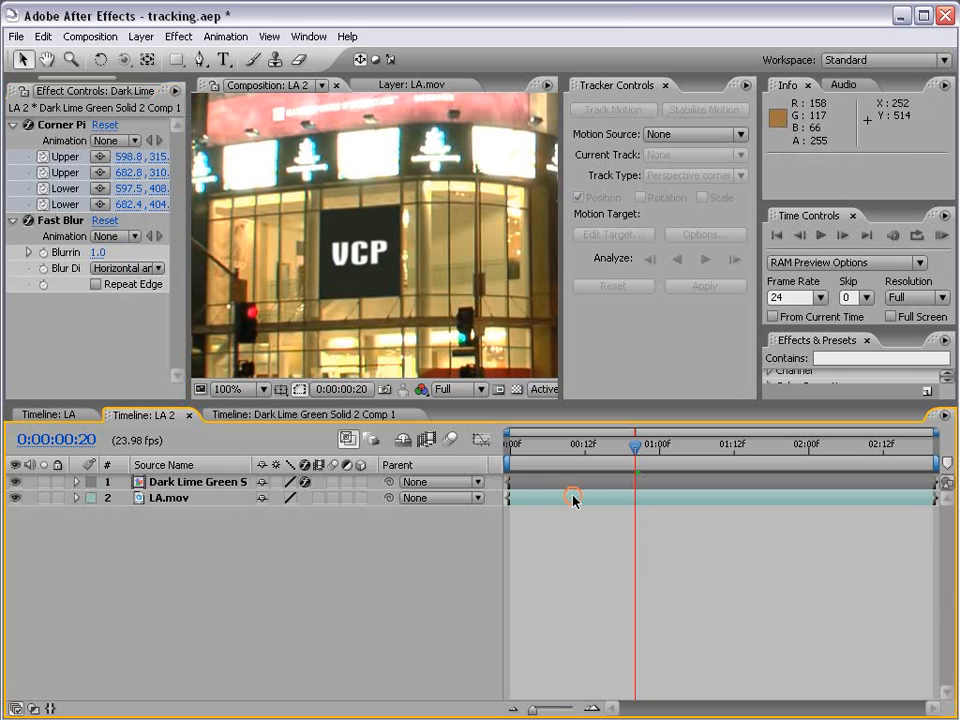
- Set the sign layer's Fast Blur blurriness to 0.5 and check the sign against the surrounding footage
left_click(97, 252)
type(".")
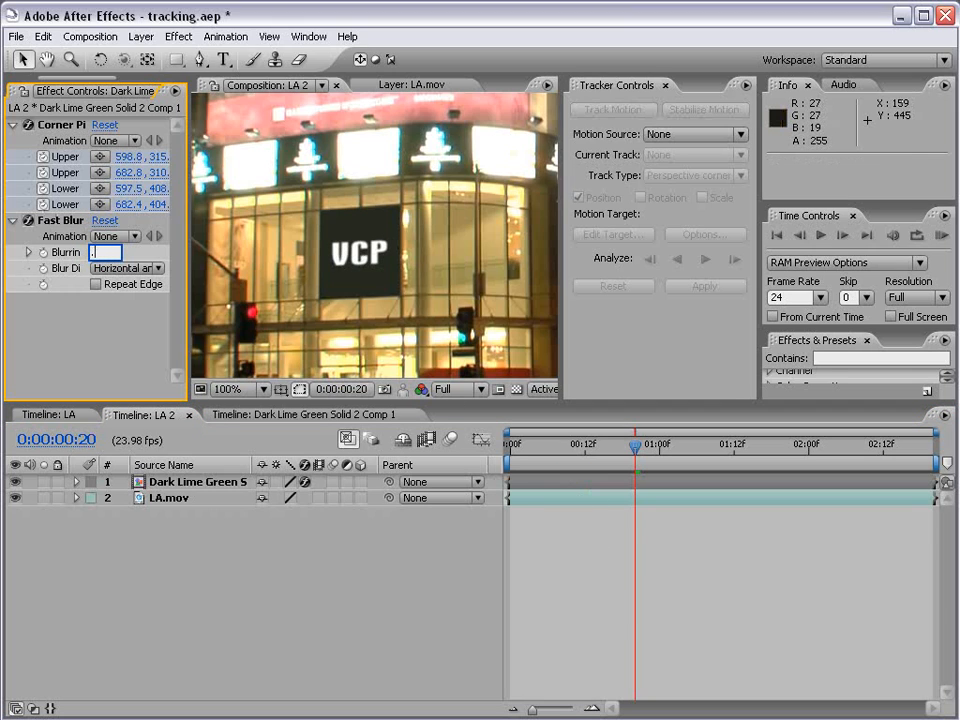
type("5")
key("Return")
left_click(594, 583)
scroll(320, 196, "down", 4)
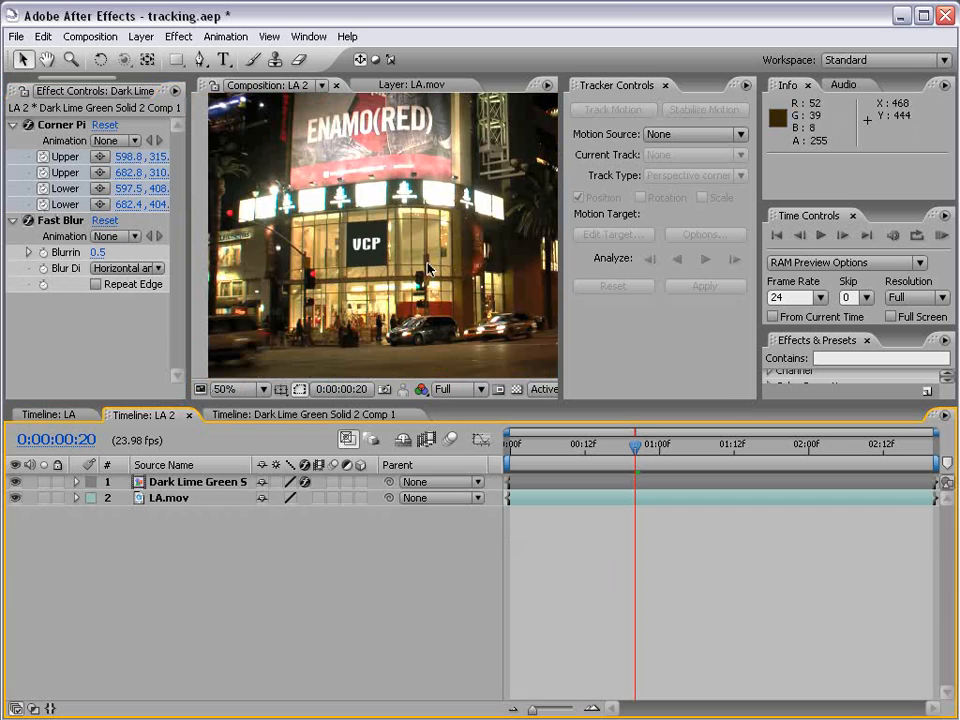
scroll(350, 268, "up", 2)
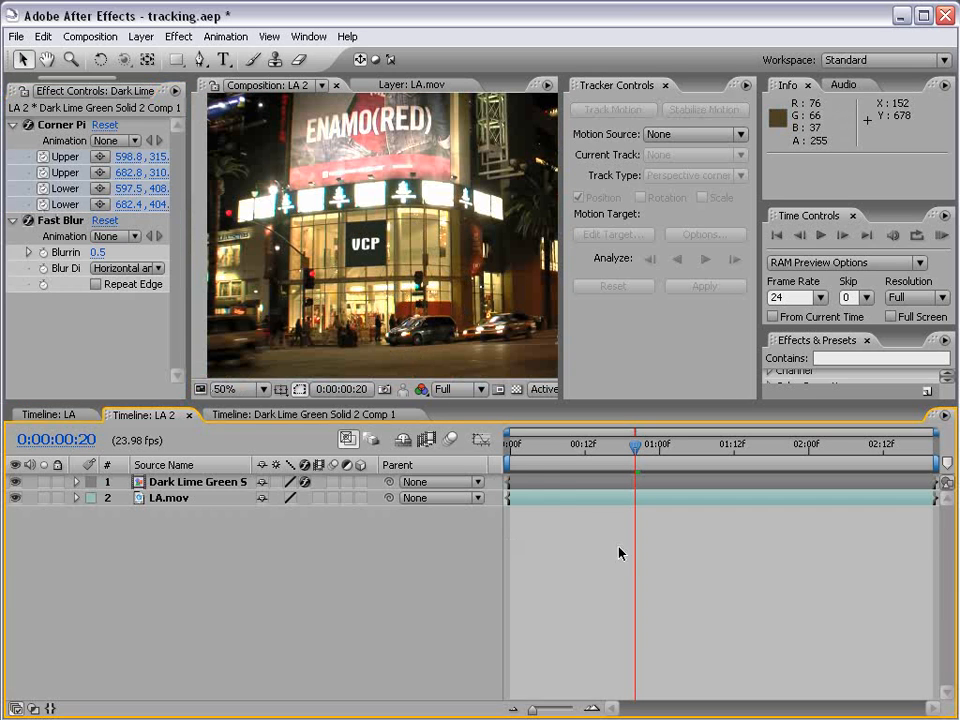
- Apply the Stylize Glow effect to the pre-composed sign layer
left_click(540, 481)
left_click(180, 37)
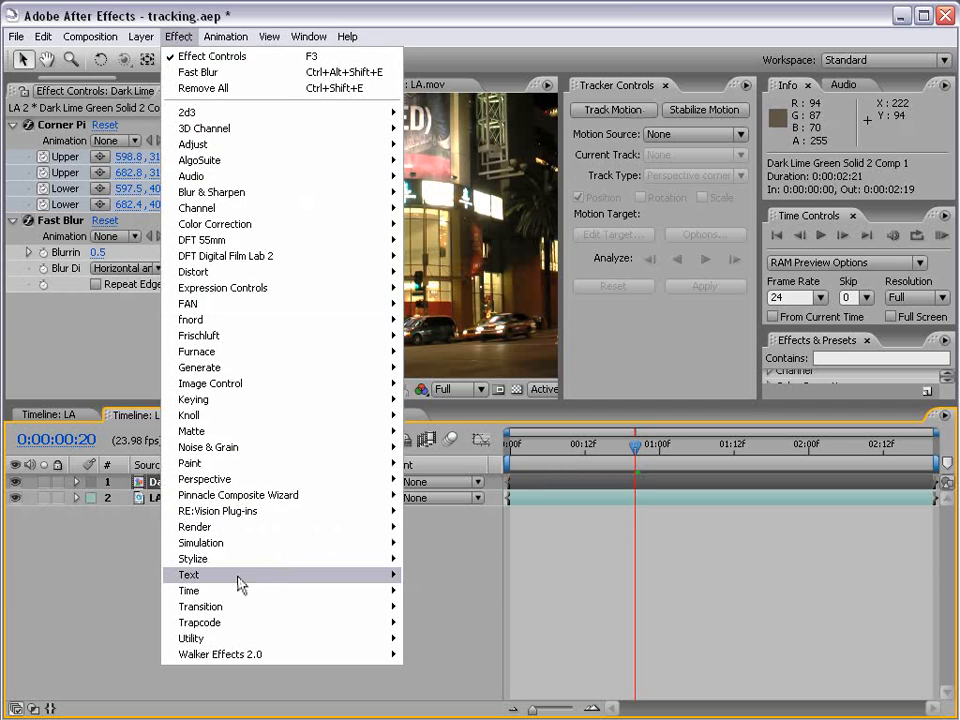
mouse_move(225, 560)
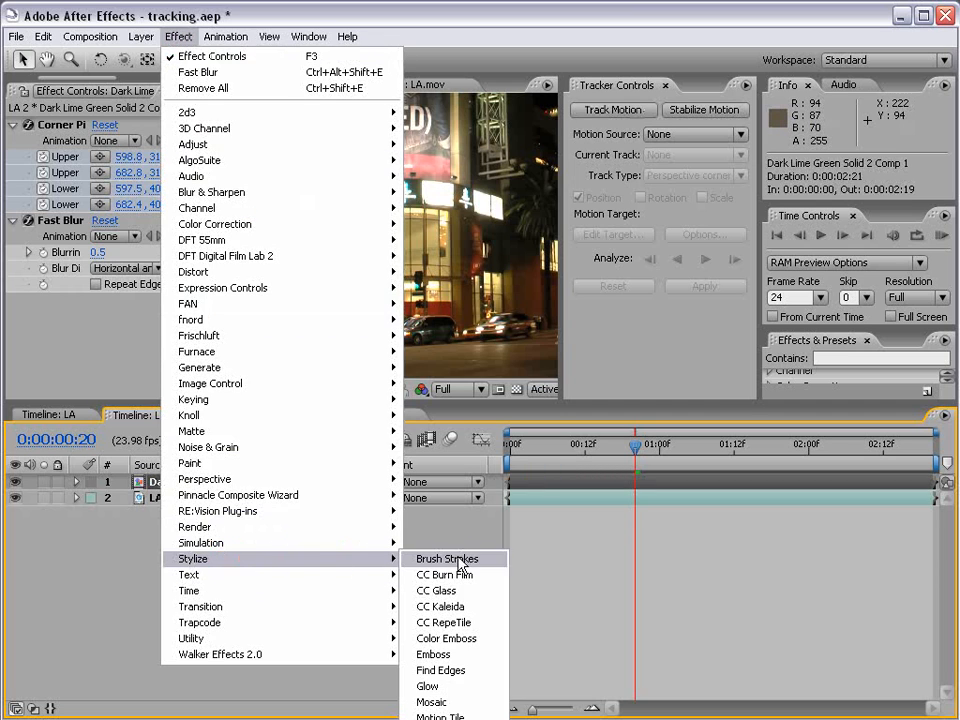
left_click(457, 688)
key("period")
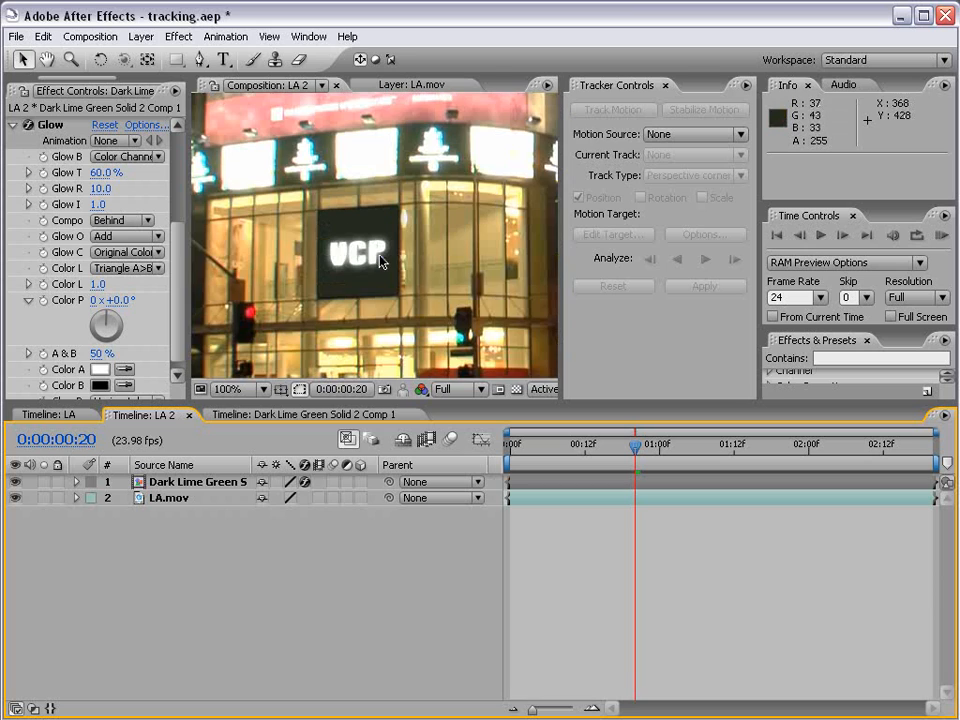
- Set the Glow Intensity on the sign layer to 0.5
left_click(99, 205)
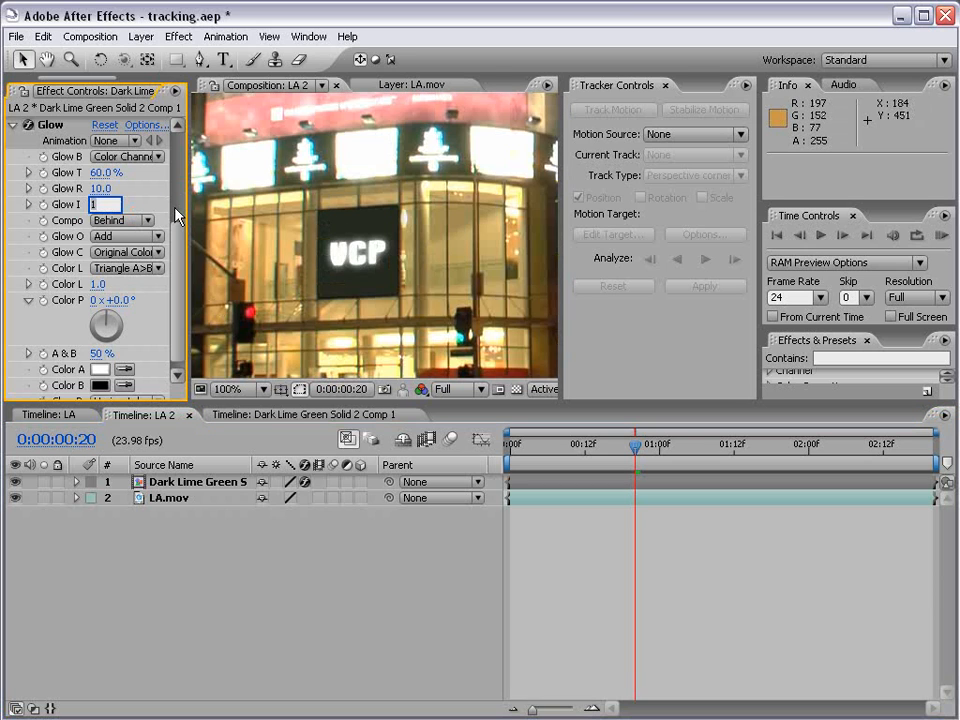
left_click_drag(187, 211, 267, 211)
left_click(130, 204)
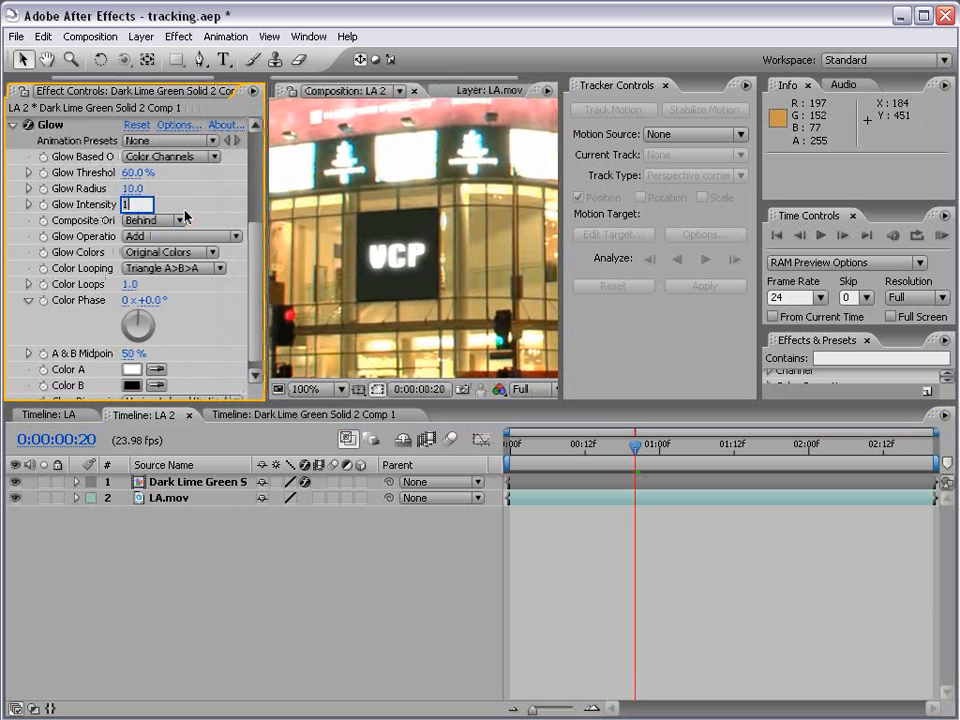
type("0.5")
key("Return")
left_click_drag(267, 211, 177, 211)
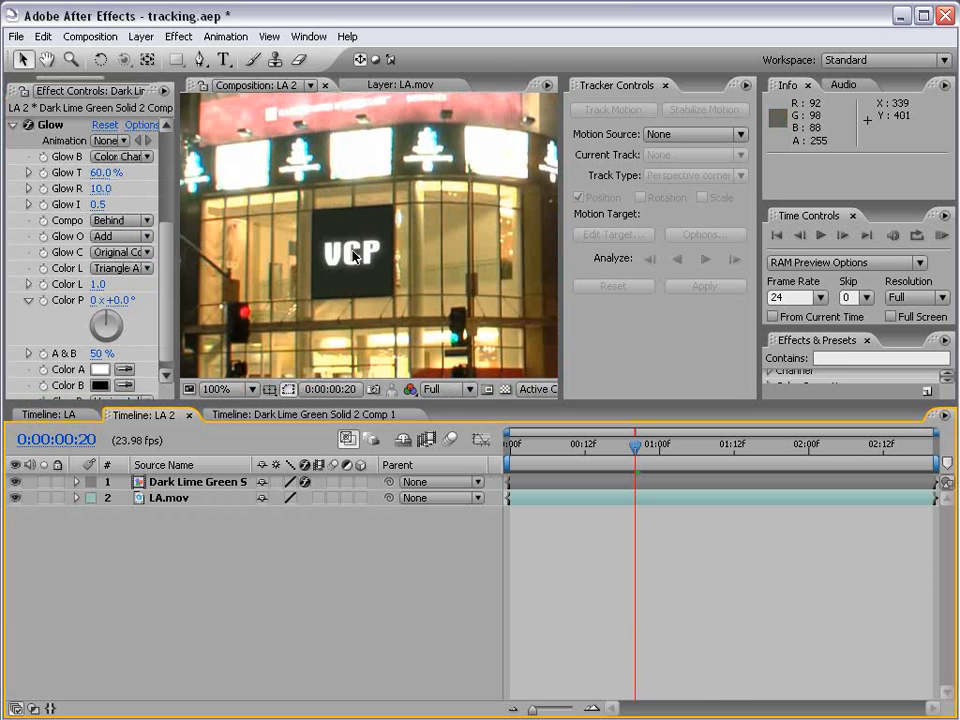
- Inspect the glowing VCP sign in the LA 2 composition at 50% and 100% magnification
key("comma")
key("period")
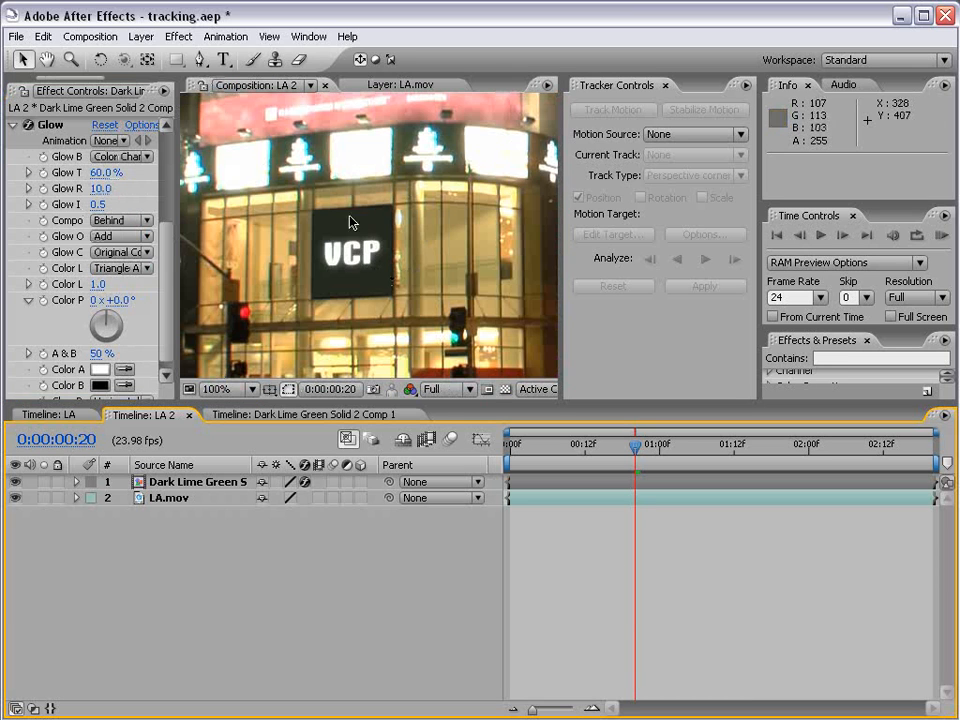
key("comma")
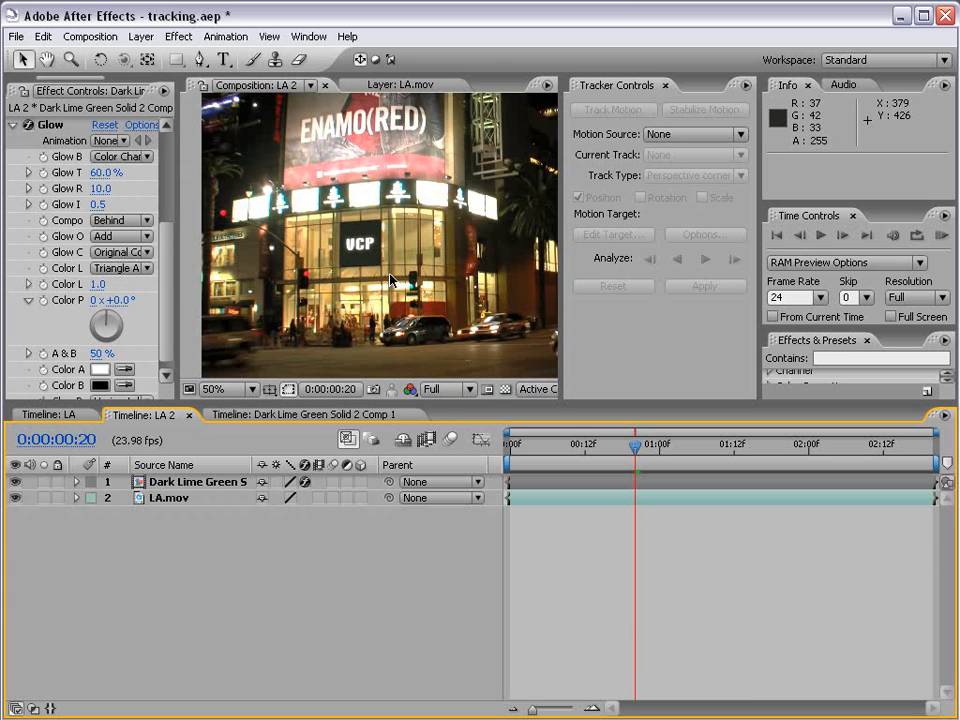
left_click(311, 266)
key("grave")
key("period")
key("grave")
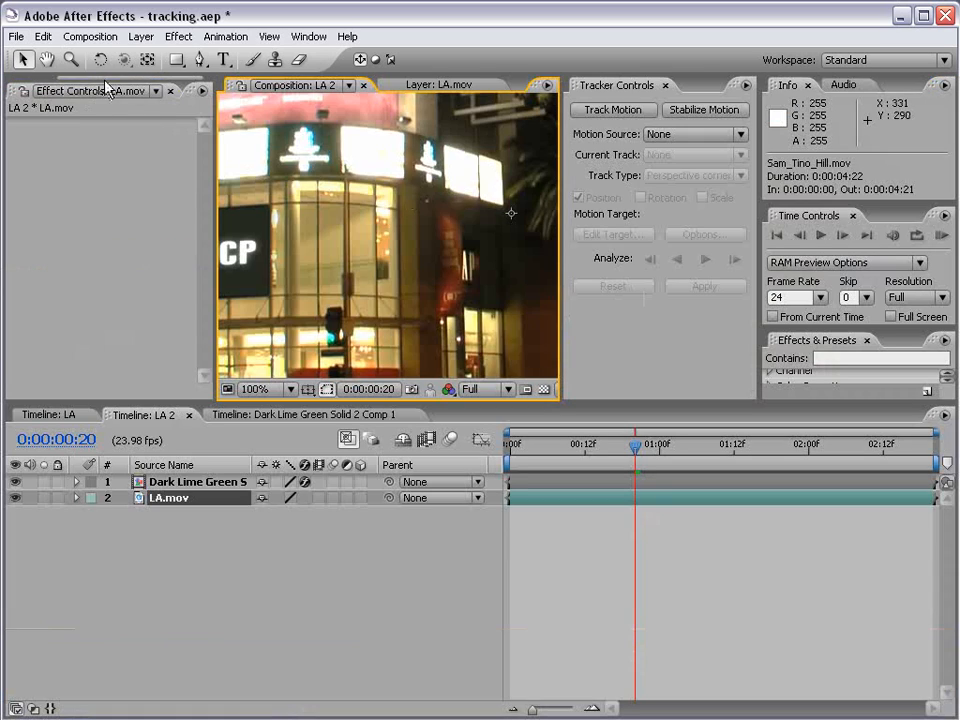
- Create a new composition from the Sam_Tino_Hill.mov footage and view it at 25% magnification
left_click(37, 90)
left_click(52, 280)
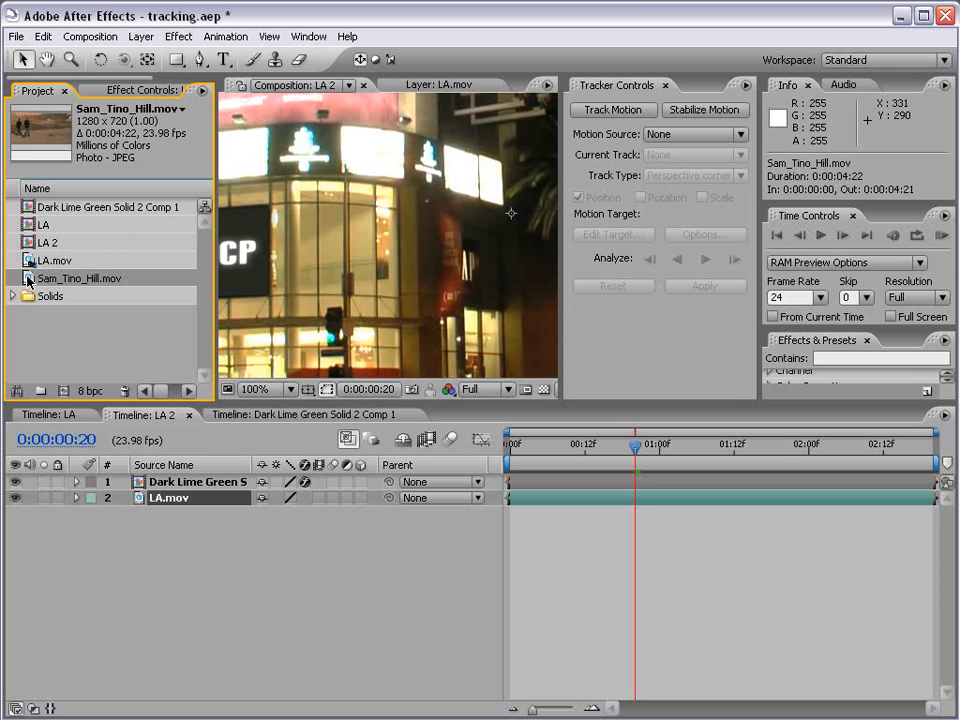
left_click_drag(27, 281, 68, 395)
scroll(435, 311, "down", 2)
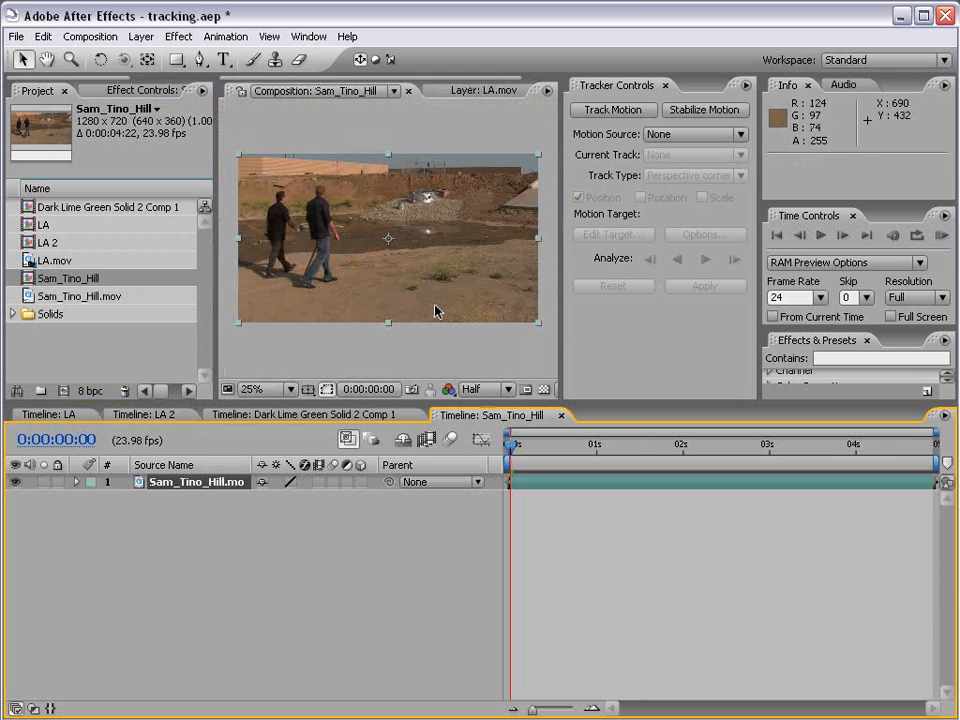
- Start a position motion track on the Sam_Tino_Hill.mov layer and place Track Point 1 on the side of the nearer man's head
double_click(525, 484)
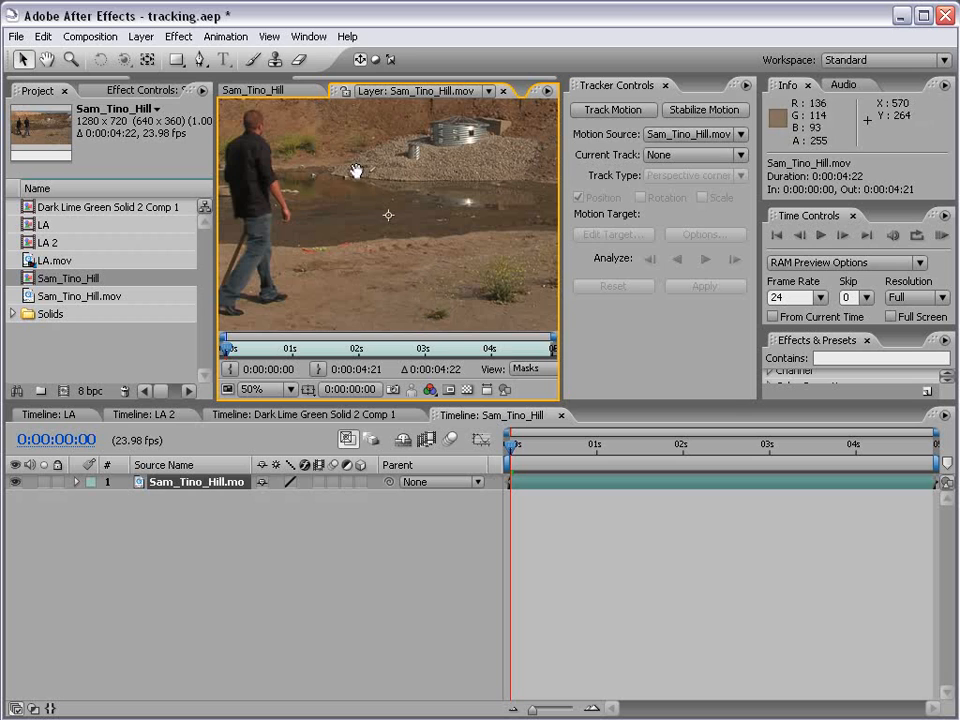
left_click_drag(354, 171, 369, 208)
left_click_drag(278, 173, 355, 234)
scroll(360, 213, "up", 1)
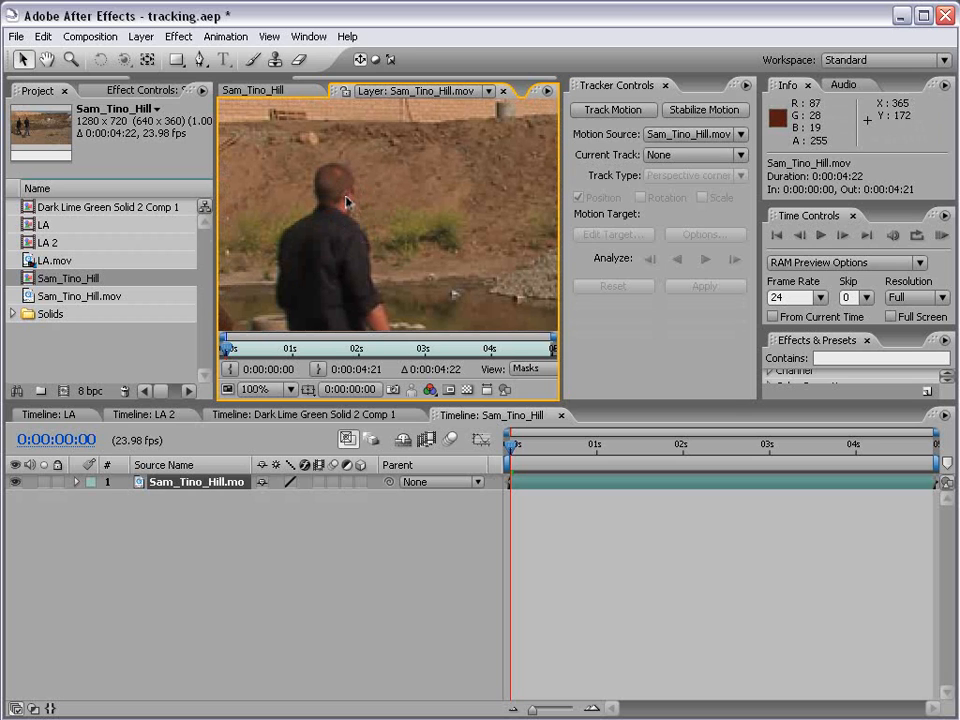
left_click(604, 113)
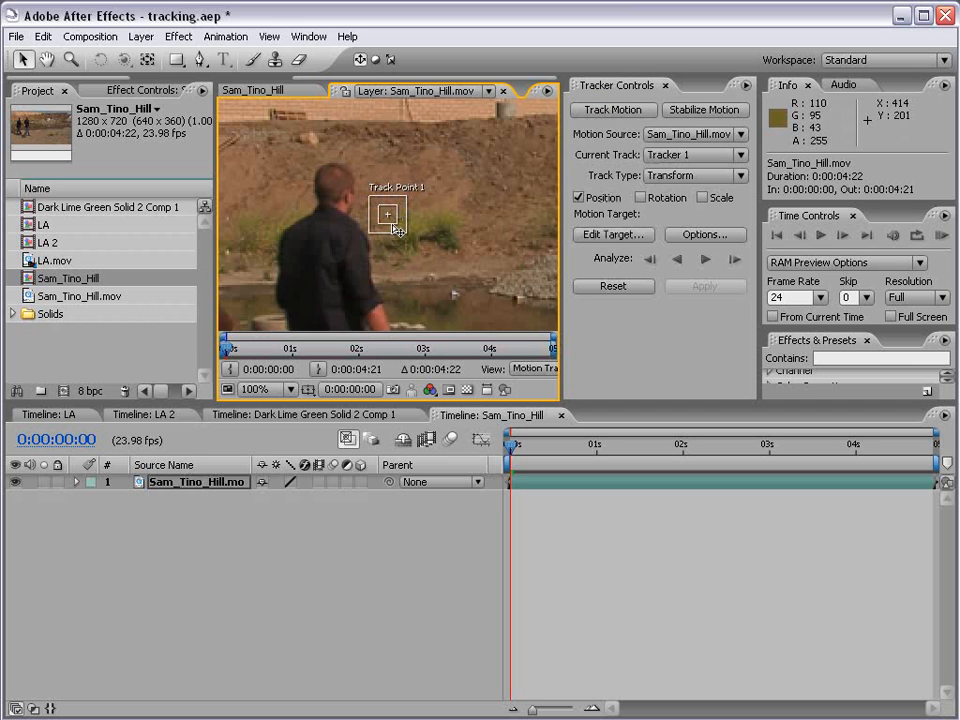
left_click_drag(386, 214, 353, 205)
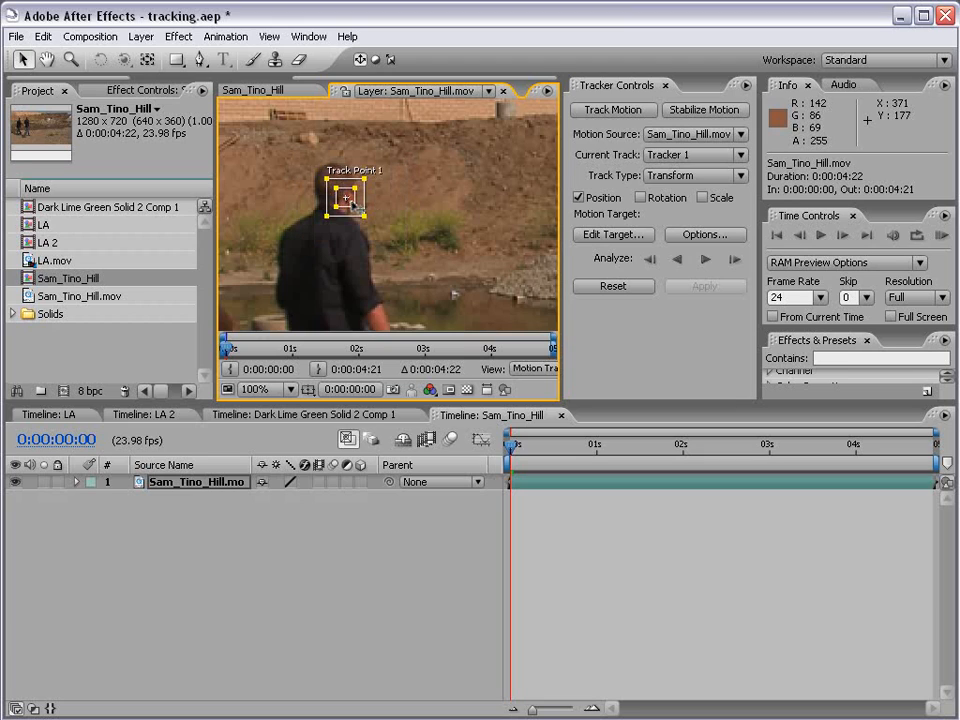
- Analyze the head track forward, stop it at 0:00:04:15, and return to the Sam_Tino_Hill composition view
left_click(705, 260)
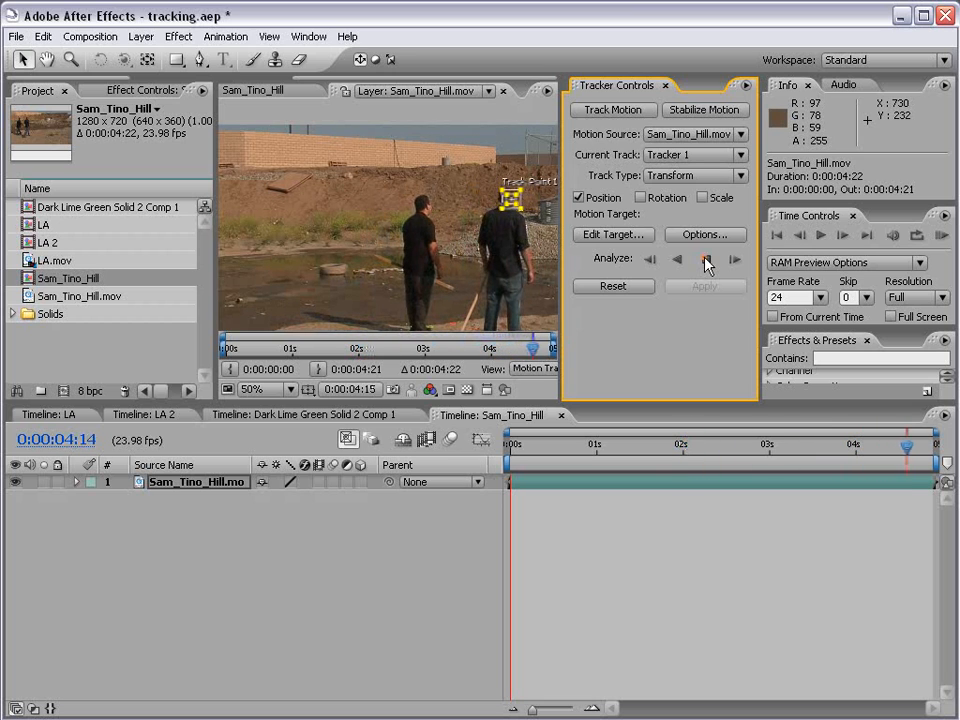
left_click(706, 260)
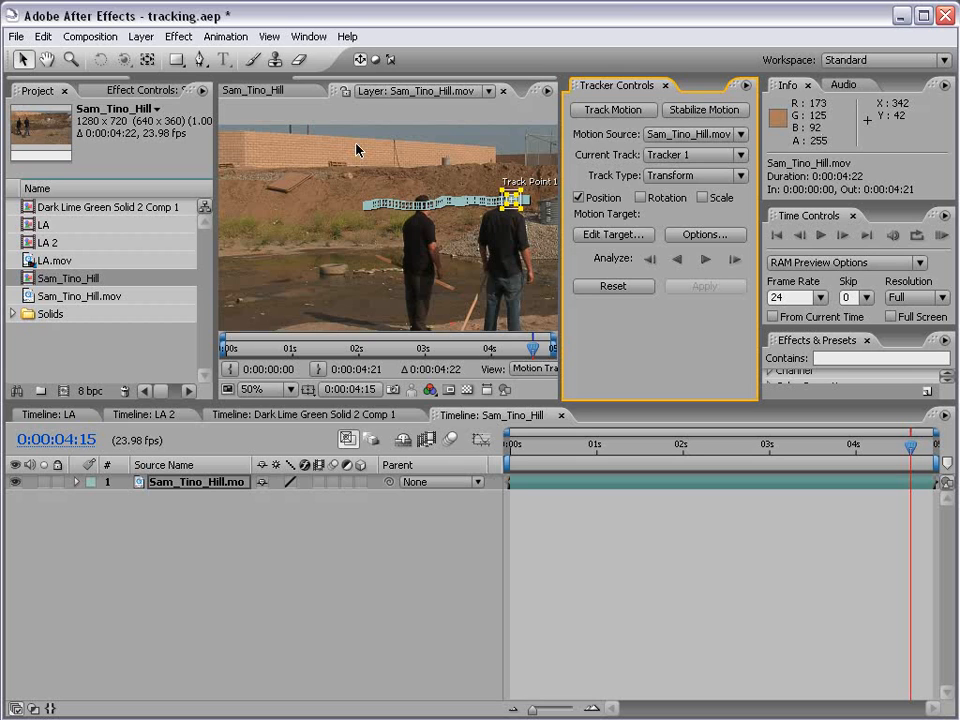
left_click(266, 96)
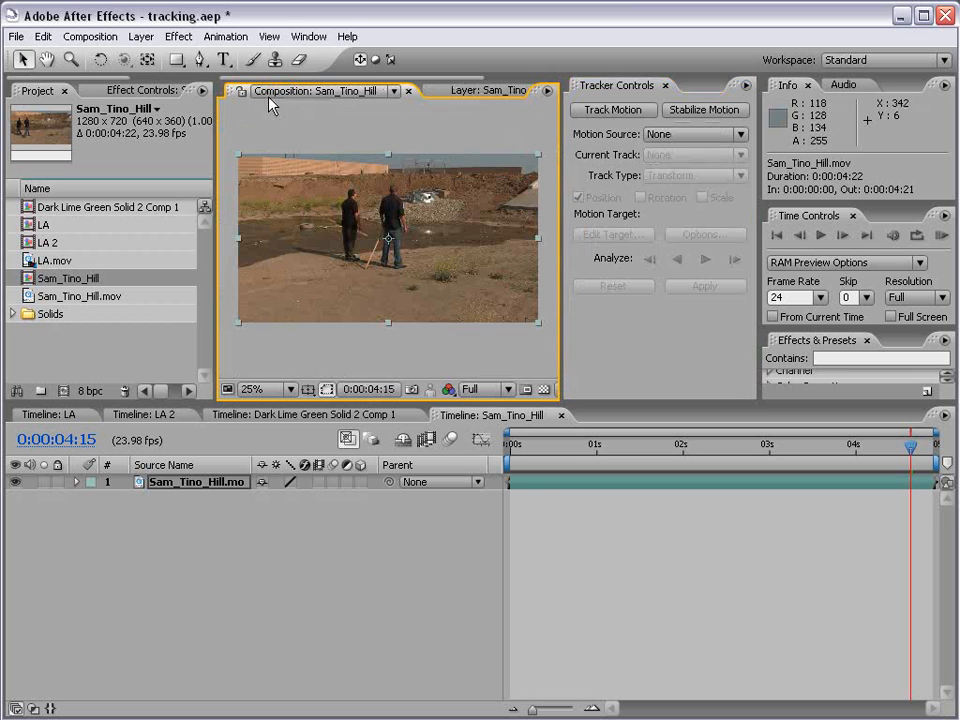
- Add a new null object layer to the Sam_Tino_Hill composition and view it at 50% magnification
left_click(564, 538)
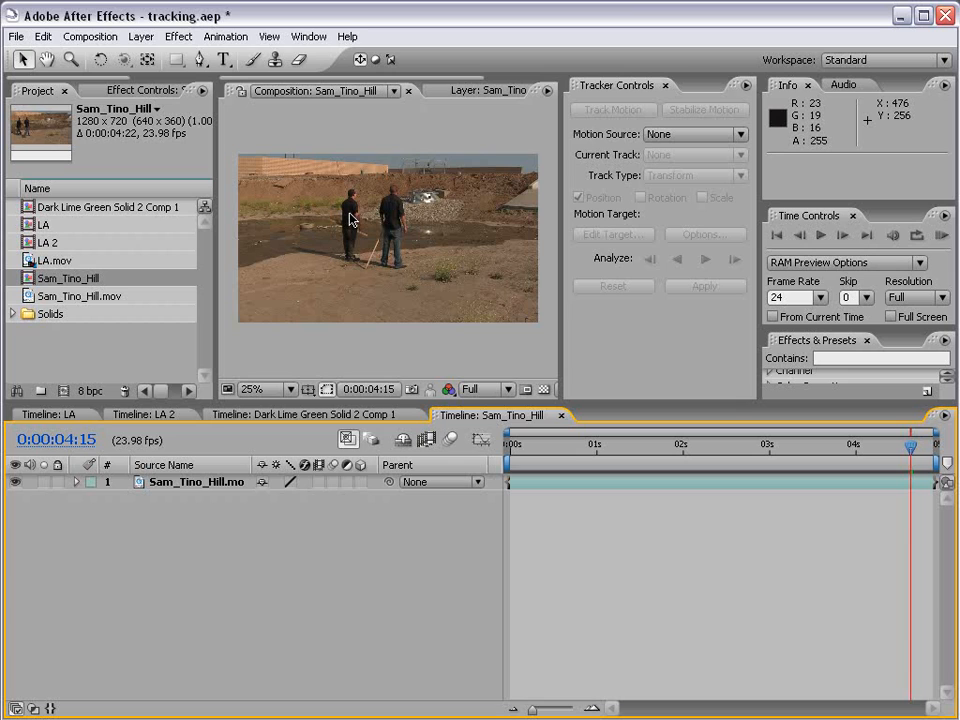
left_click(141, 36)
mouse_move(148, 62)
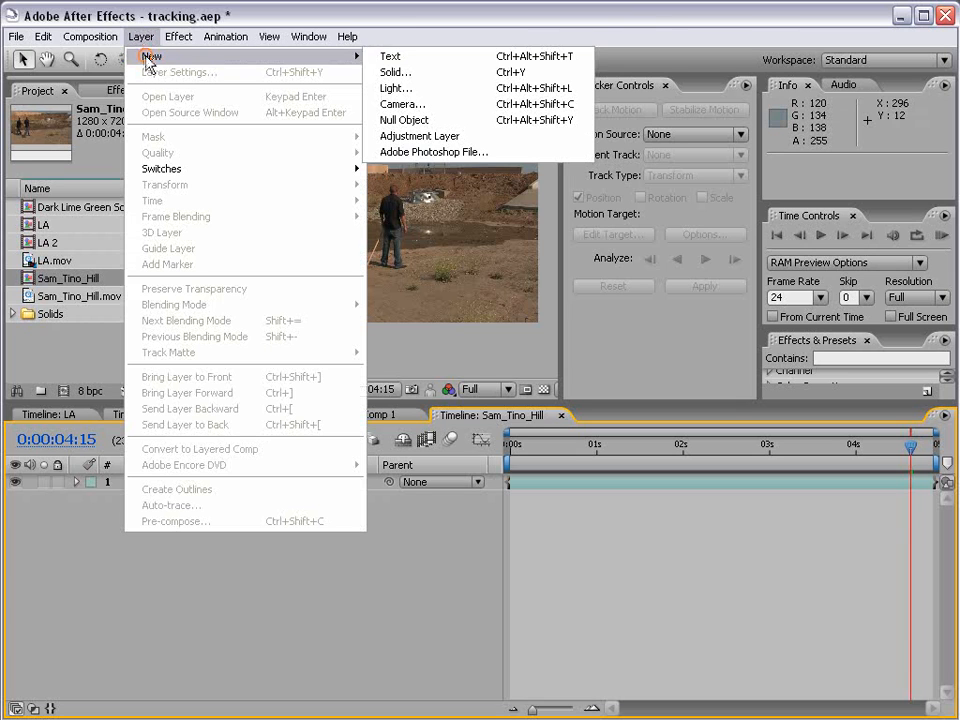
left_click(477, 122)
key(".")
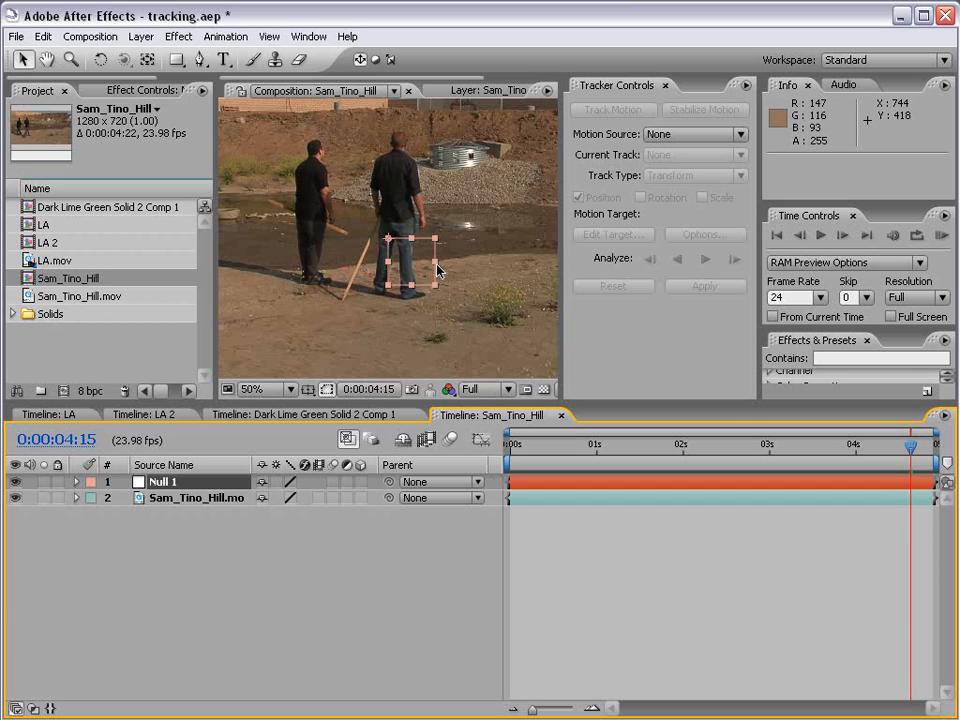
- Set Null 1 as the motion target of Tracker 1 and apply the tracked motion in X and Y
left_click(490, 90)
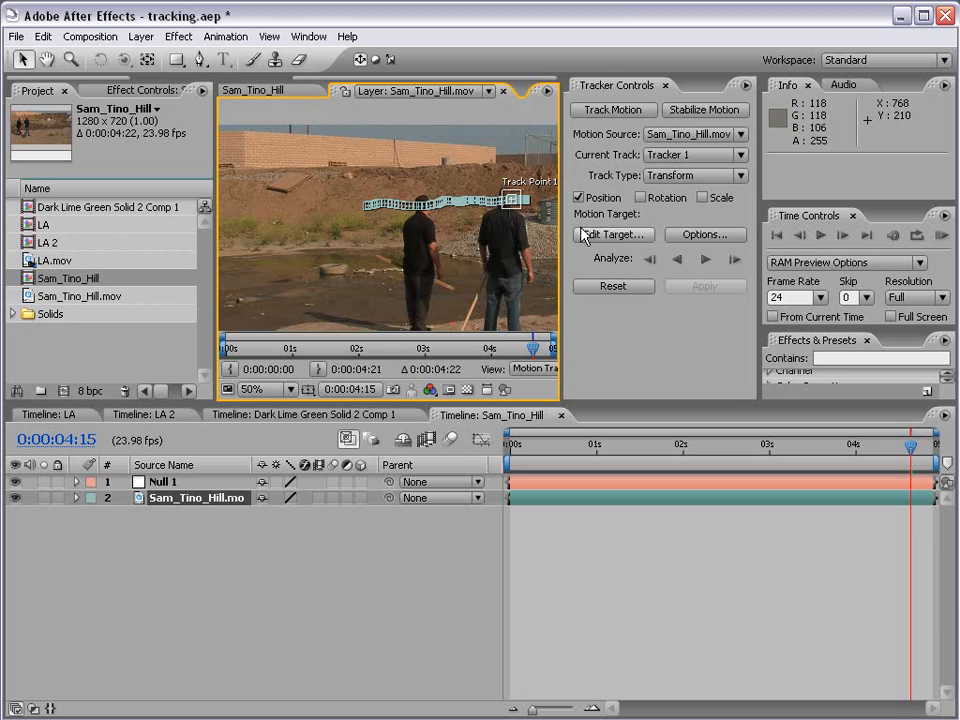
left_click(612, 241)
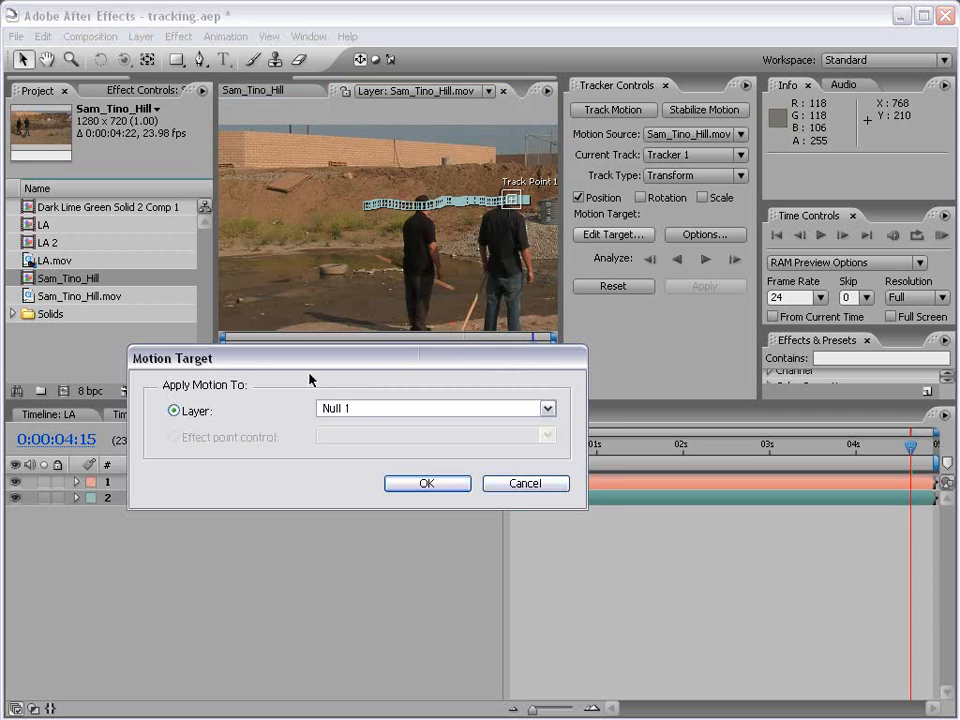
left_click(368, 407)
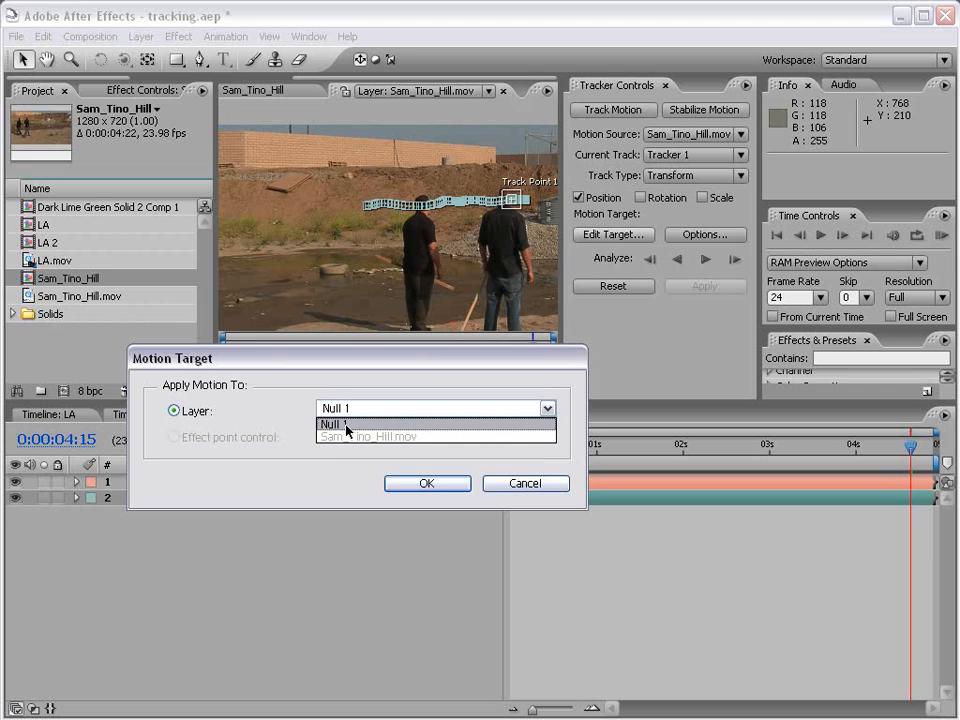
left_click(347, 430)
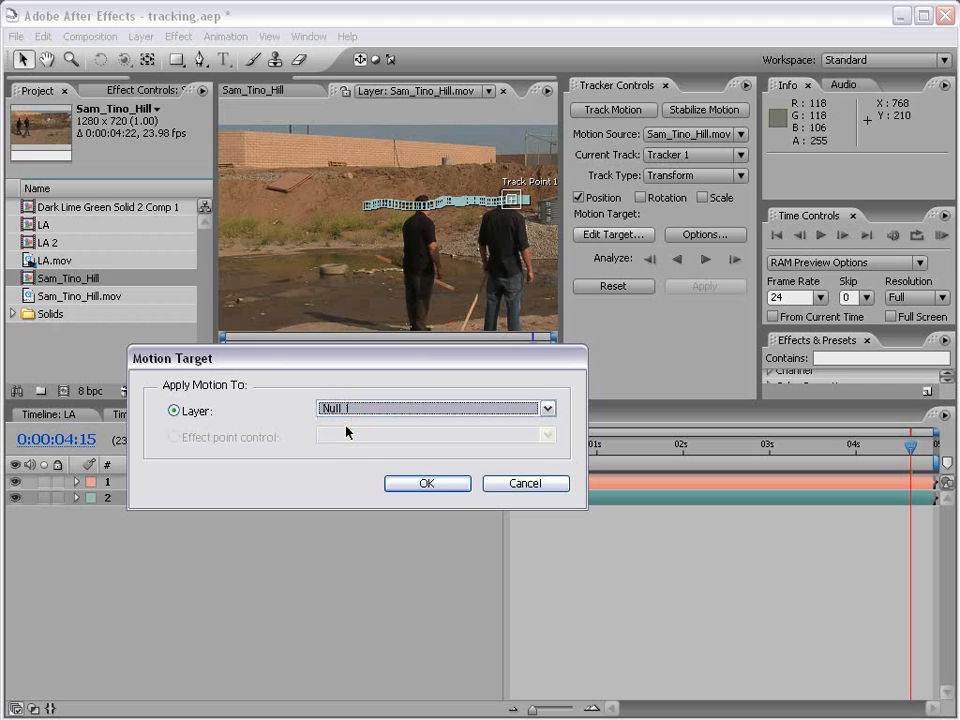
left_click(424, 485)
left_click(703, 287)
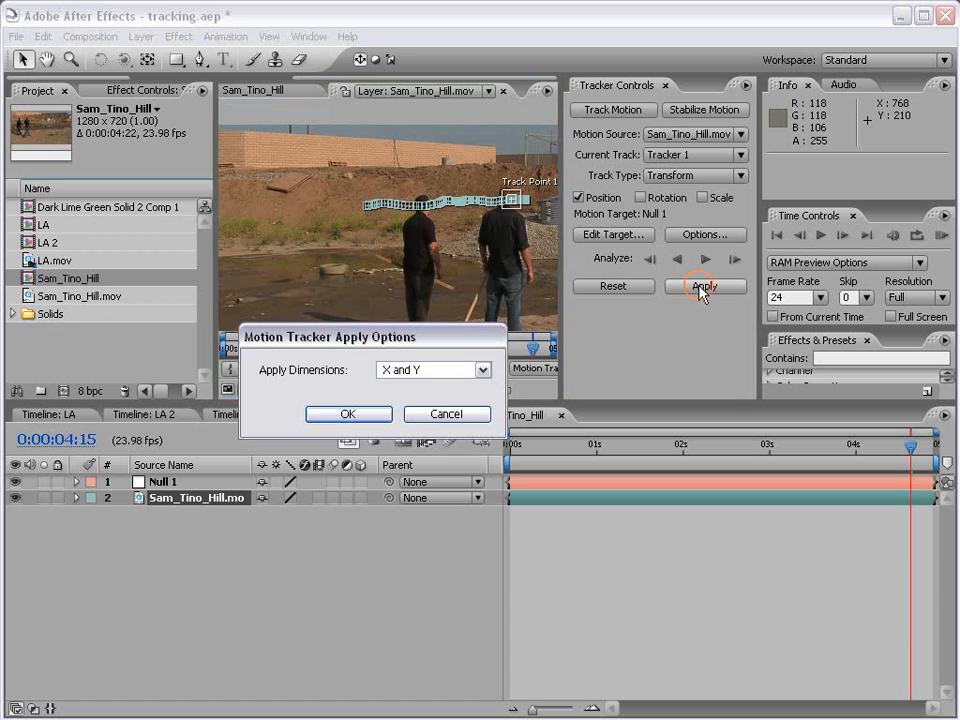
left_click(345, 414)
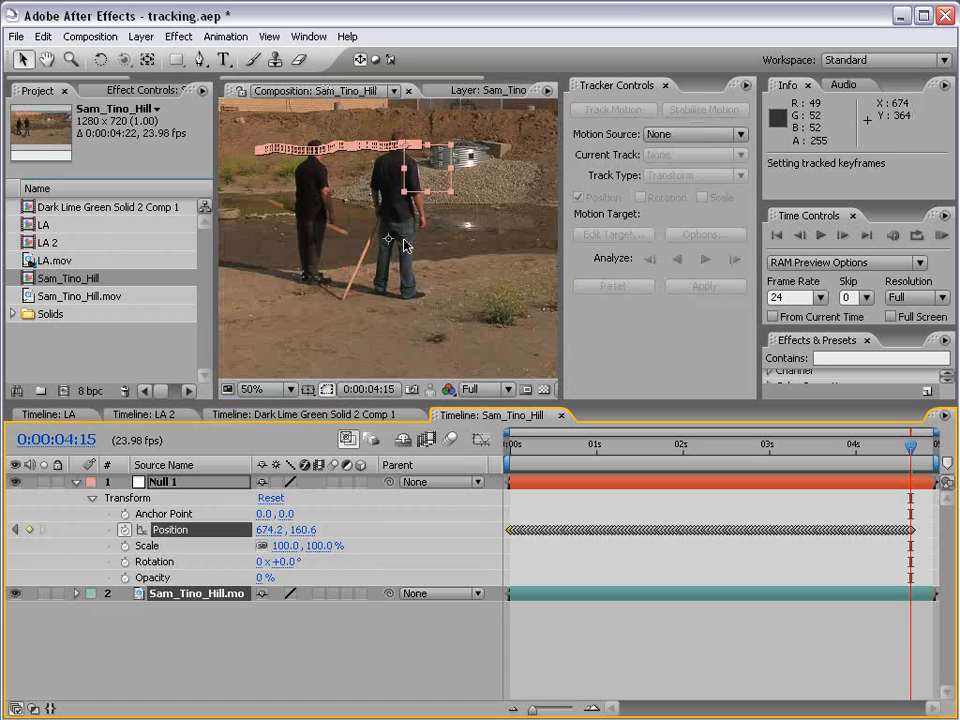
- Preview how Null 1 follows the man's head, return to 0:00:00:00, and collapse the null's properties
scroll(396, 242, "down", 1)
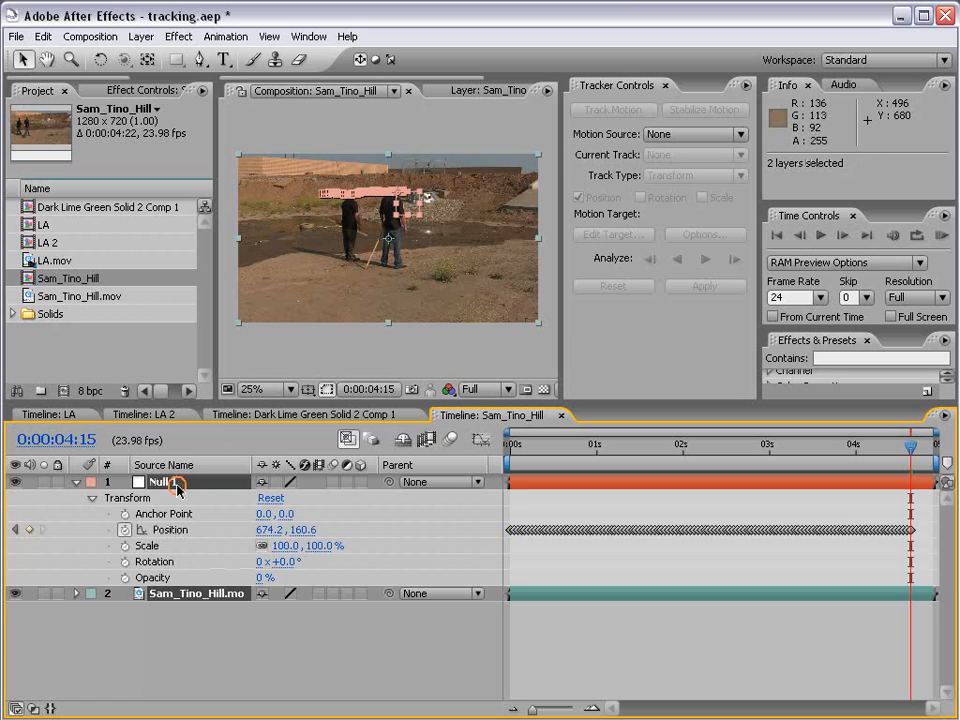
scroll(360, 257, "up", 1)
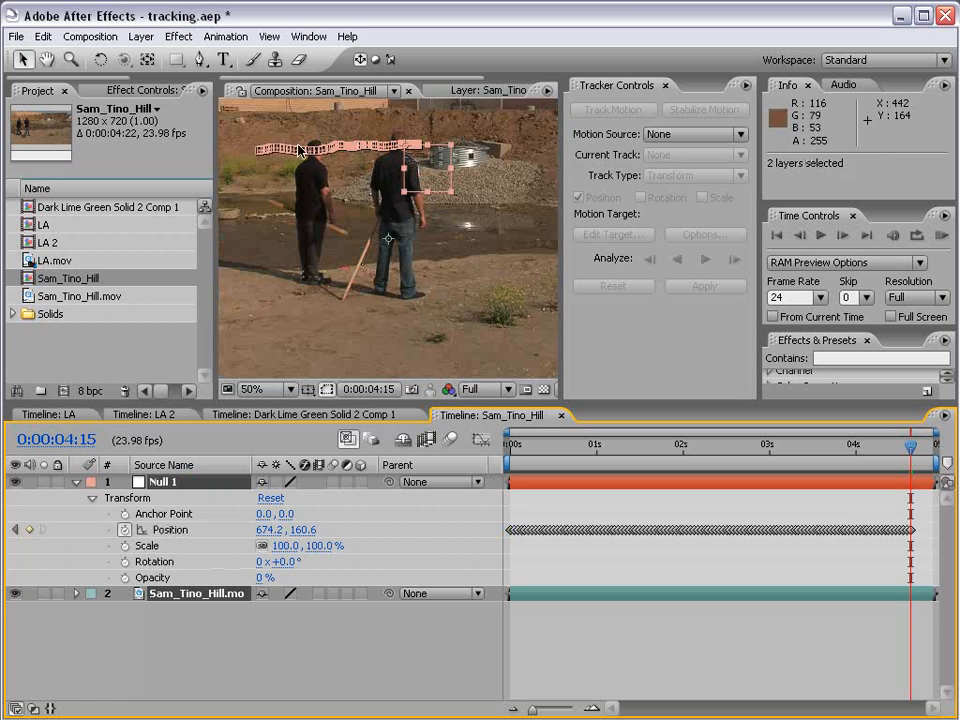
left_click(591, 503)
key("space")
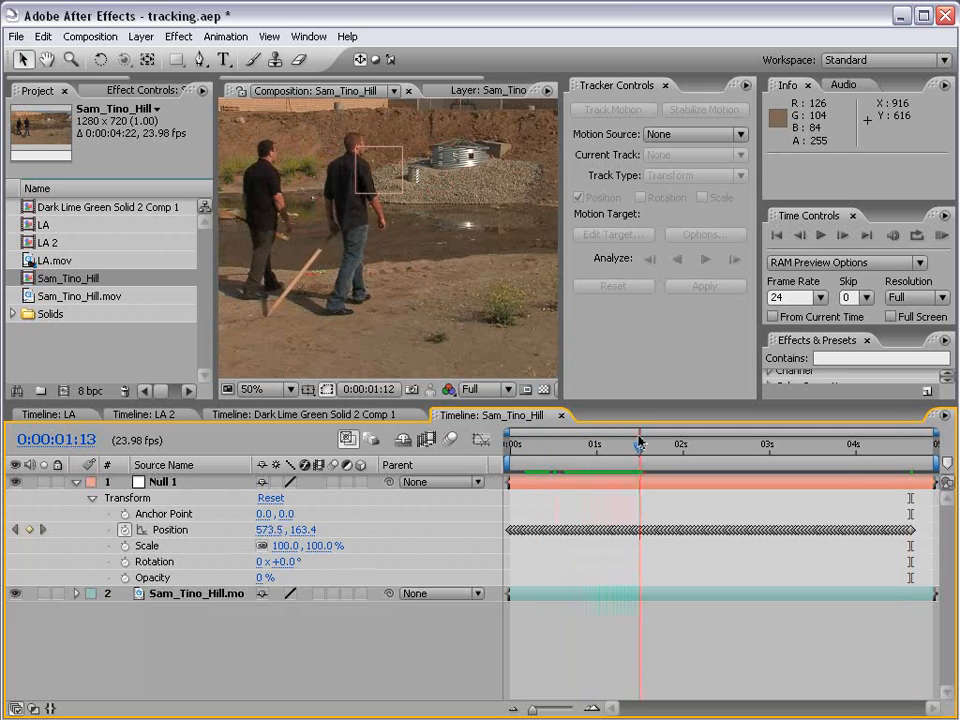
mouse_move(640, 443)
left_mouse_down()
mouse_move(765, 443)
mouse_move(503, 450)
left_mouse_up()
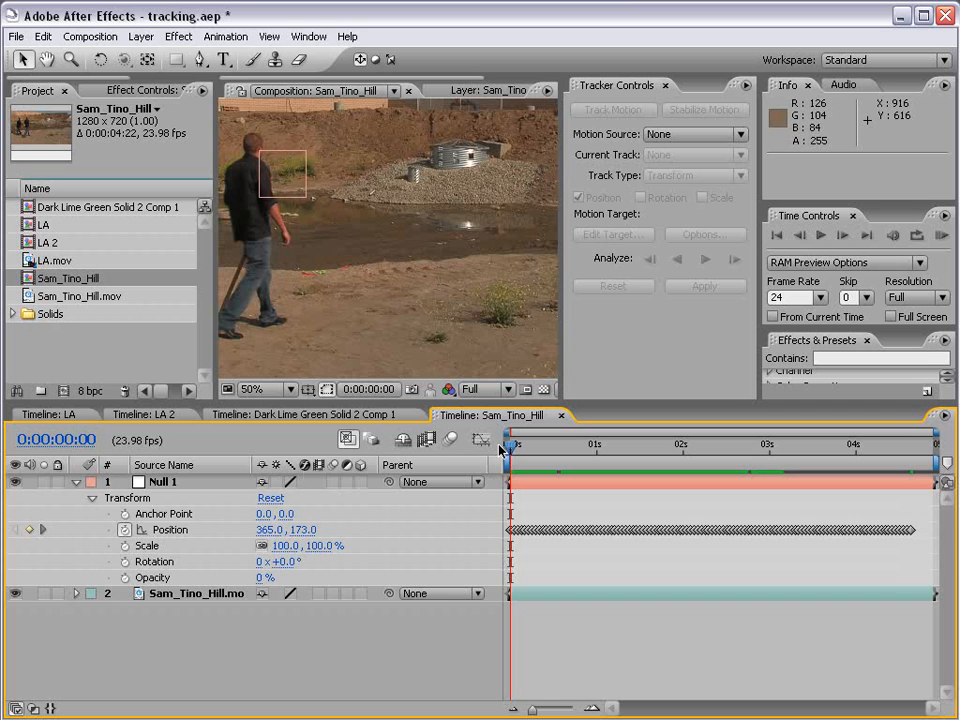
left_click(77, 484)
mouse_move(511, 443)
left_mouse_down()
mouse_move(761, 478)
mouse_move(505, 478)
left_mouse_up()
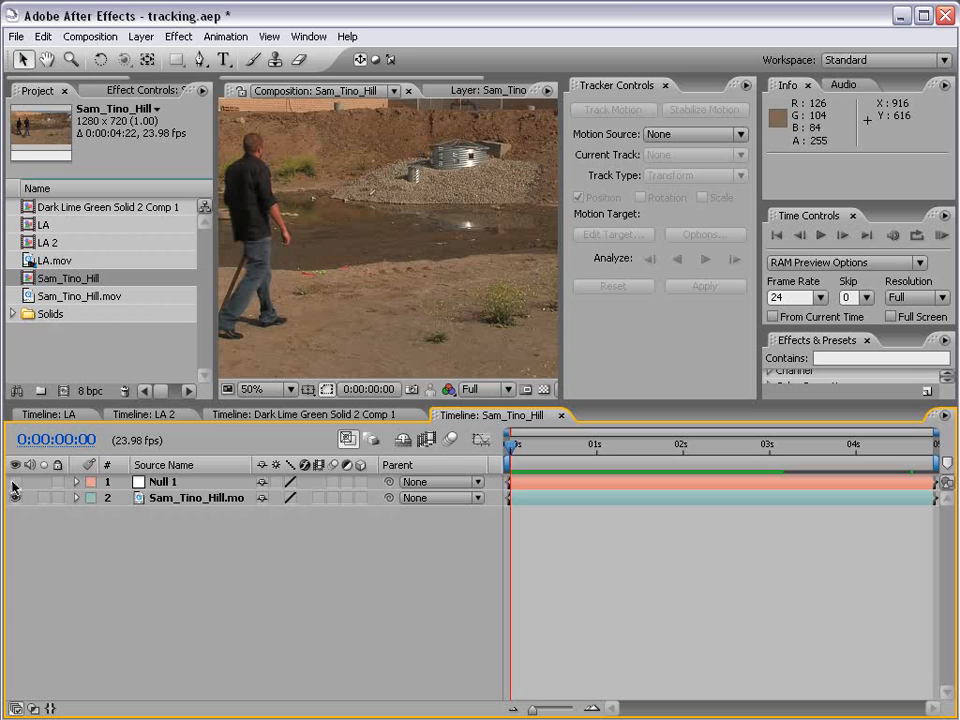
scroll(364, 204, "down", 1)
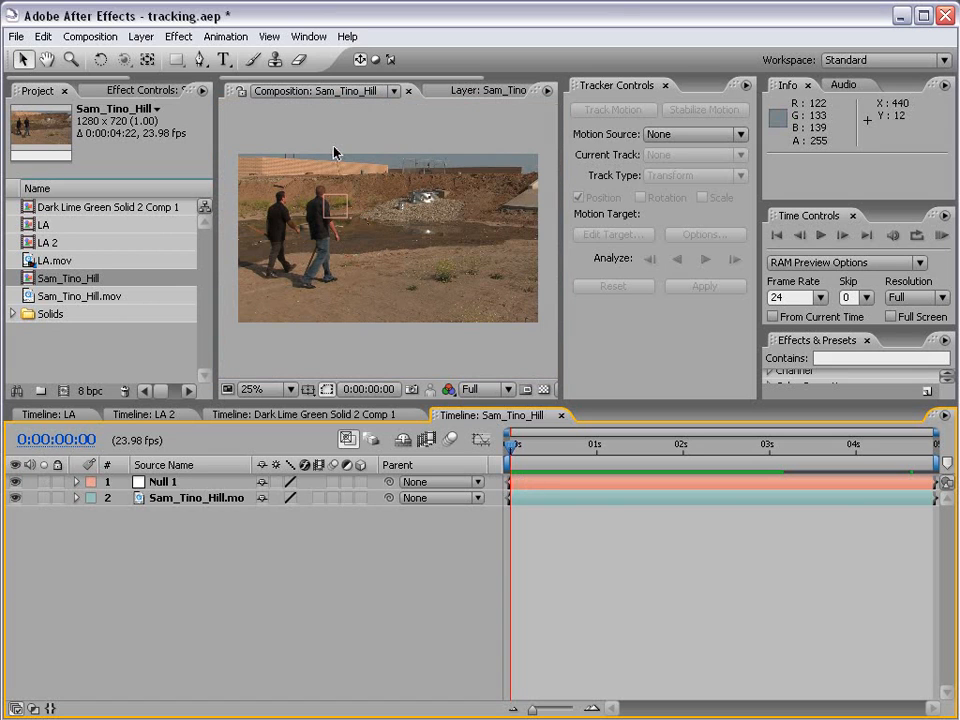
- Create a new white solid (FFFFFF) at the composition size of 1280 x 720 pixels
left_click(141, 36)
mouse_move(152, 57)
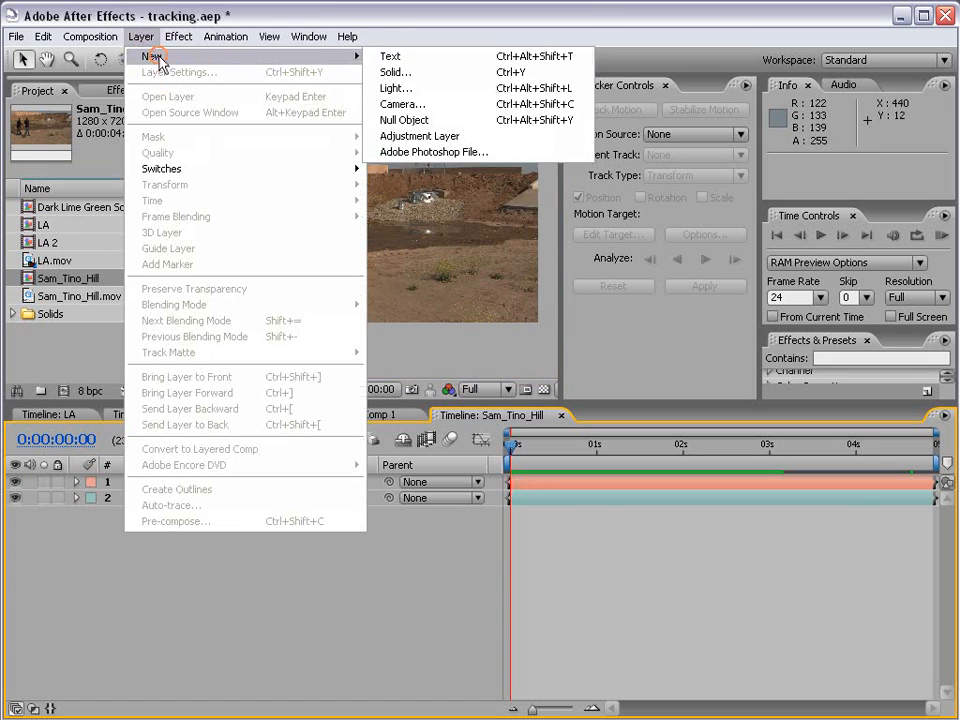
left_click(412, 75)
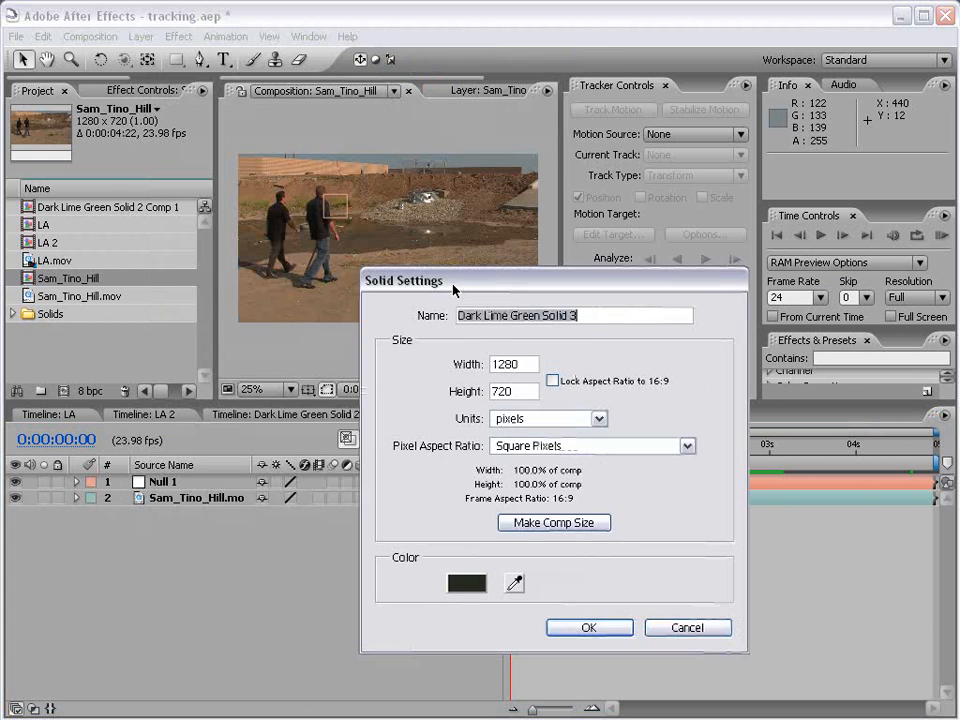
left_click(482, 590)
left_click(264, 388)
left_click(264, 381)
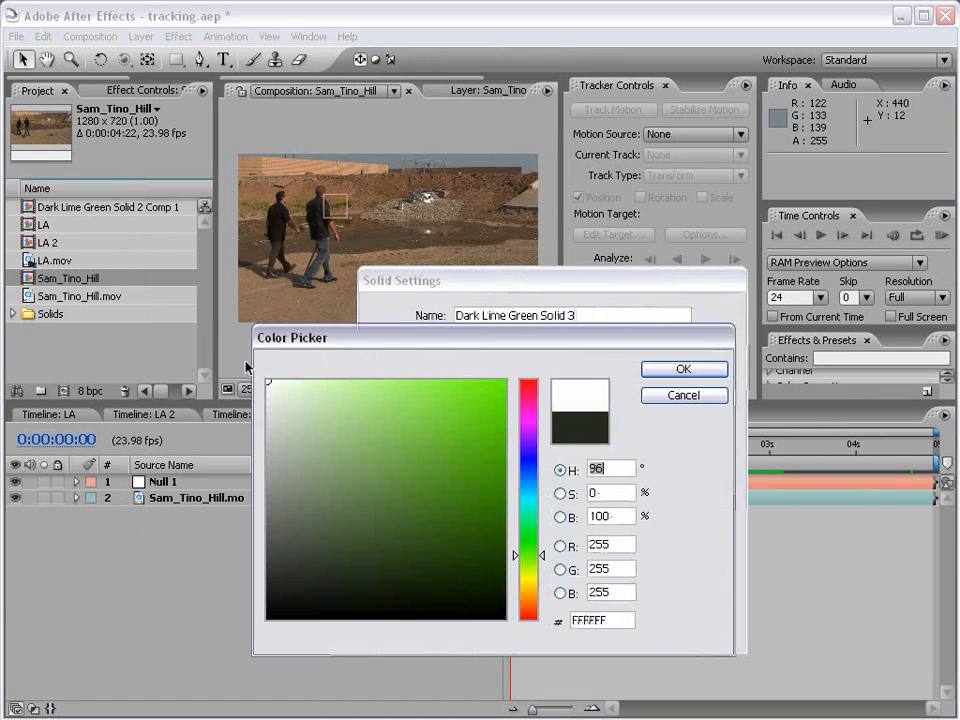
left_click(683, 369)
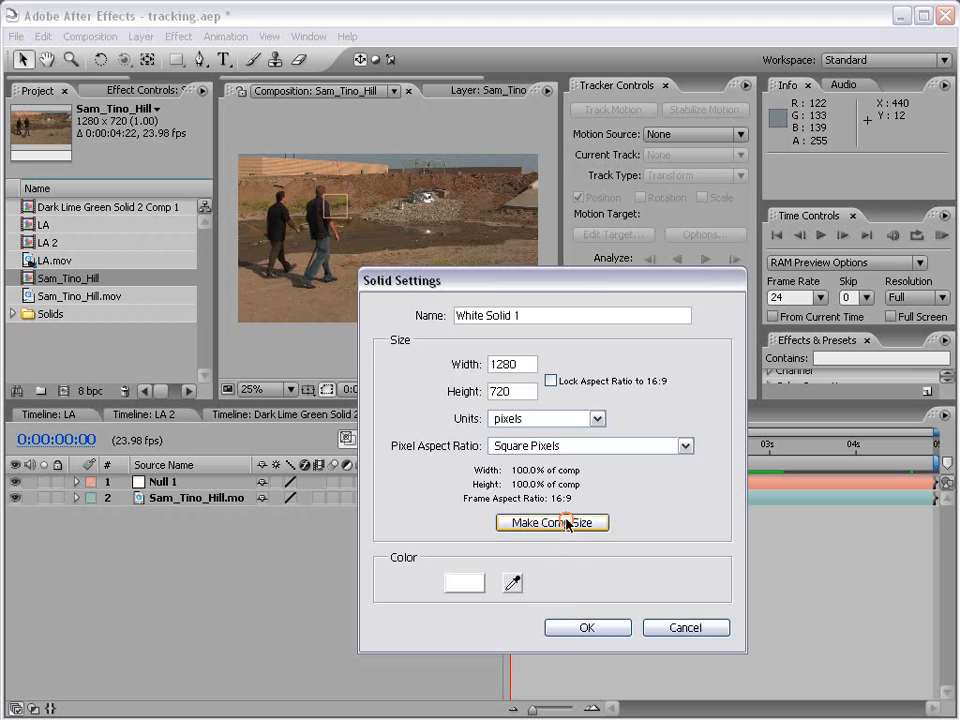
left_click(587, 627)
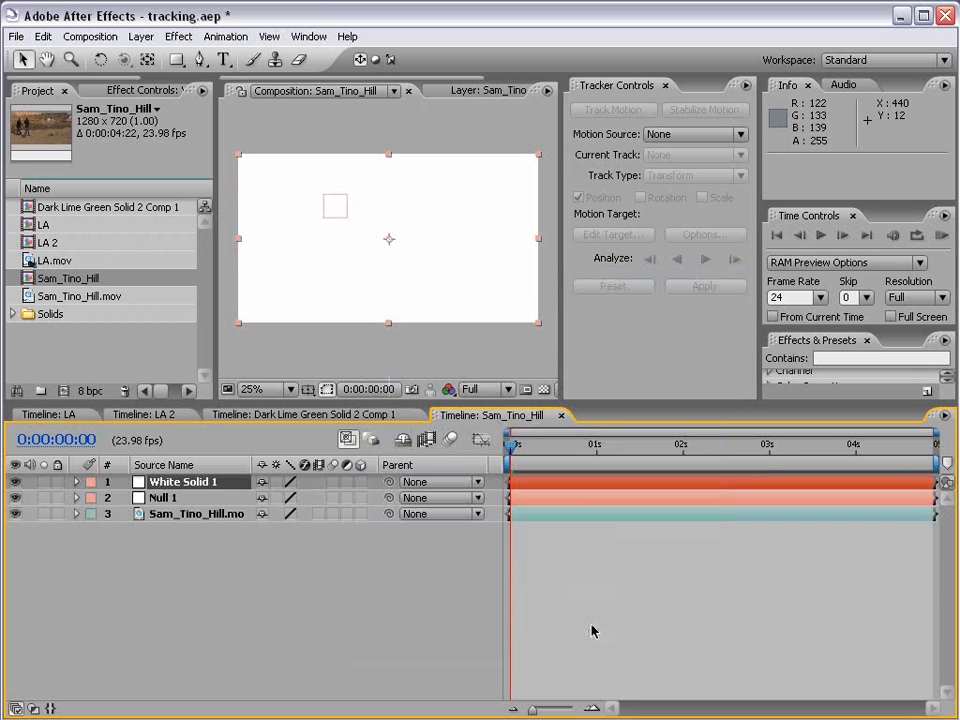
- Draw a closed speech-bubble mask on White Solid 1 with the Pen tool, its tail pointing toward the nearer man's head
left_click(200, 60)
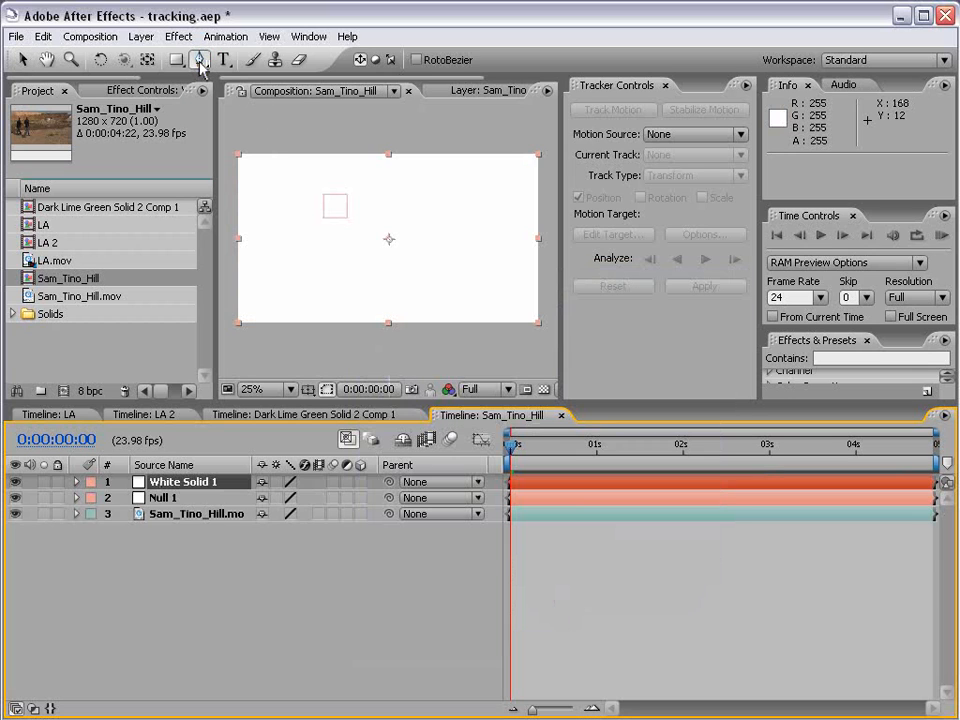
key("period")
left_click(360, 204)
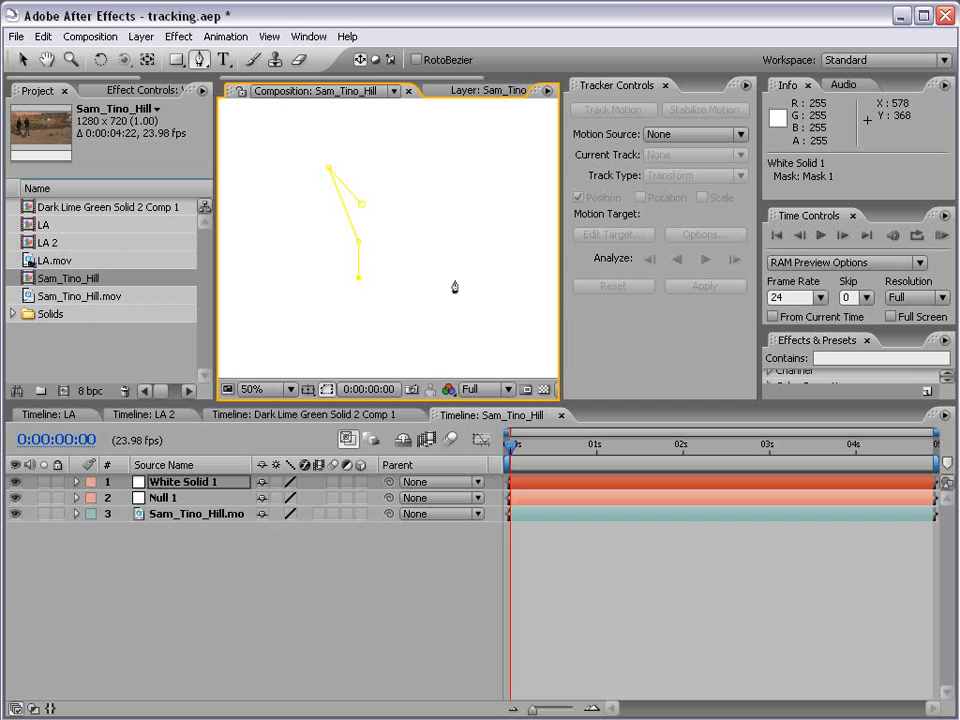
left_click(468, 179)
left_click(362, 205)
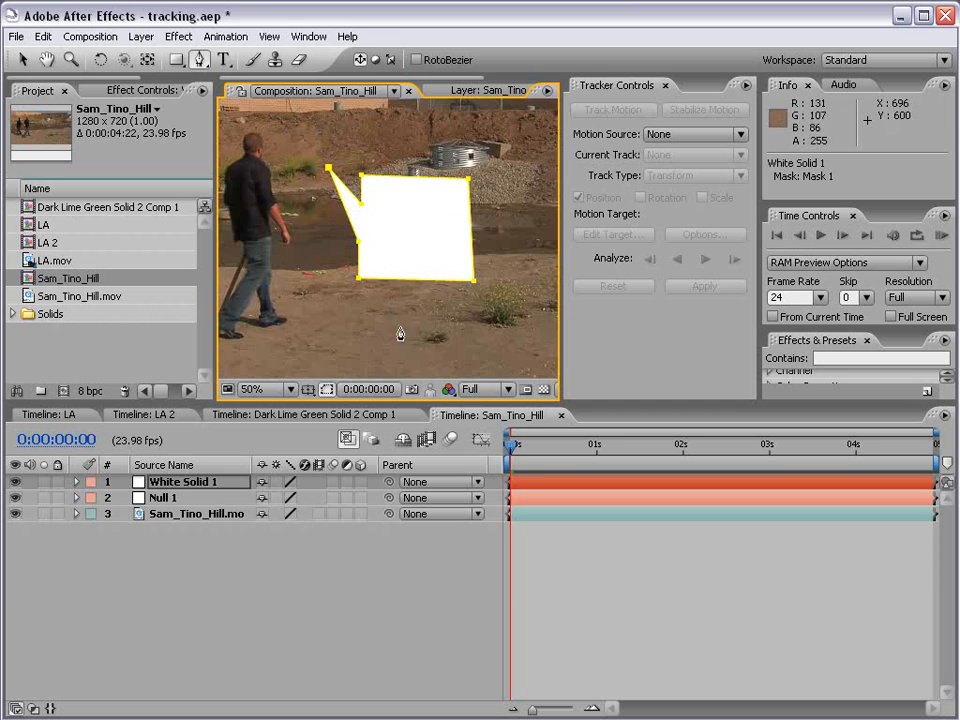
- Square up the speech bubble by adjusting the mask's upper-right and lower-left corner points
left_click(570, 538)
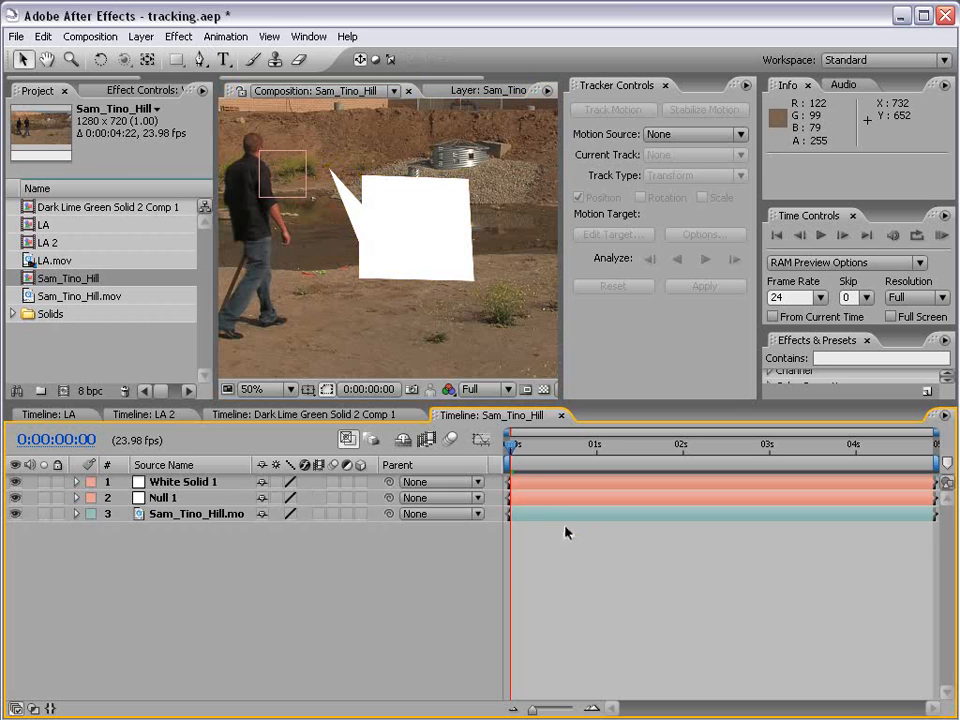
left_click(471, 183)
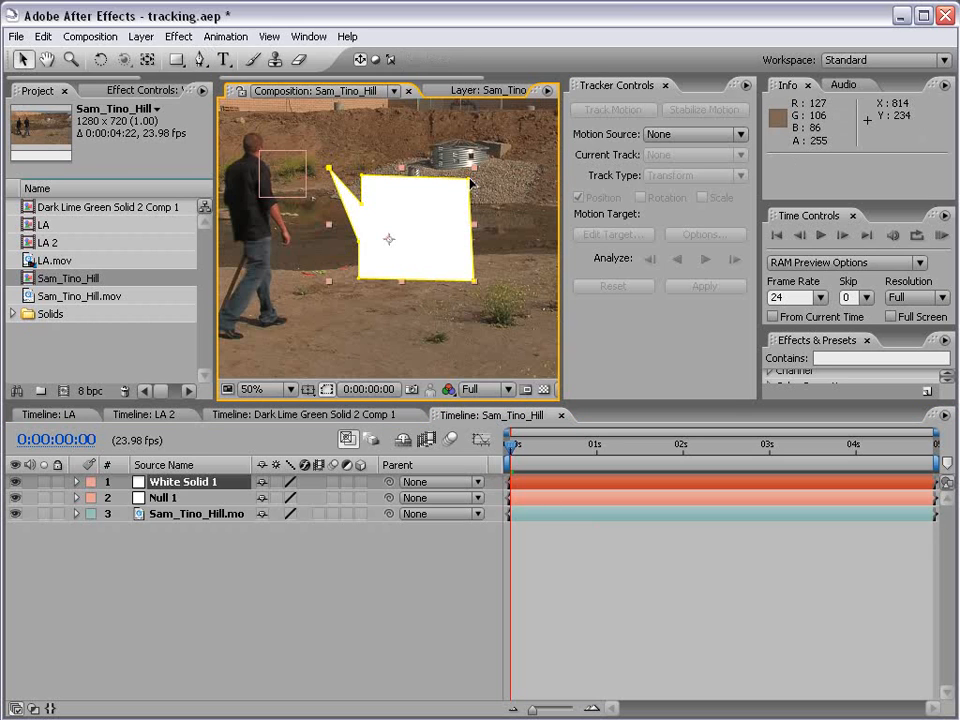
left_click_drag(471, 183, 476, 180)
left_click(544, 568)
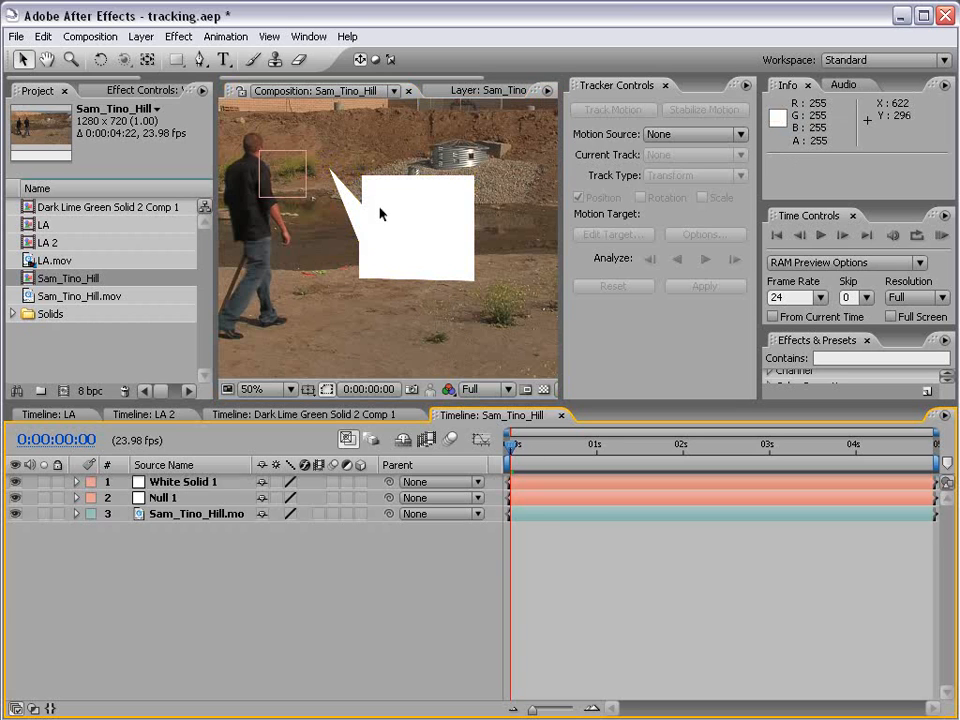
left_click(413, 258)
left_click(360, 280)
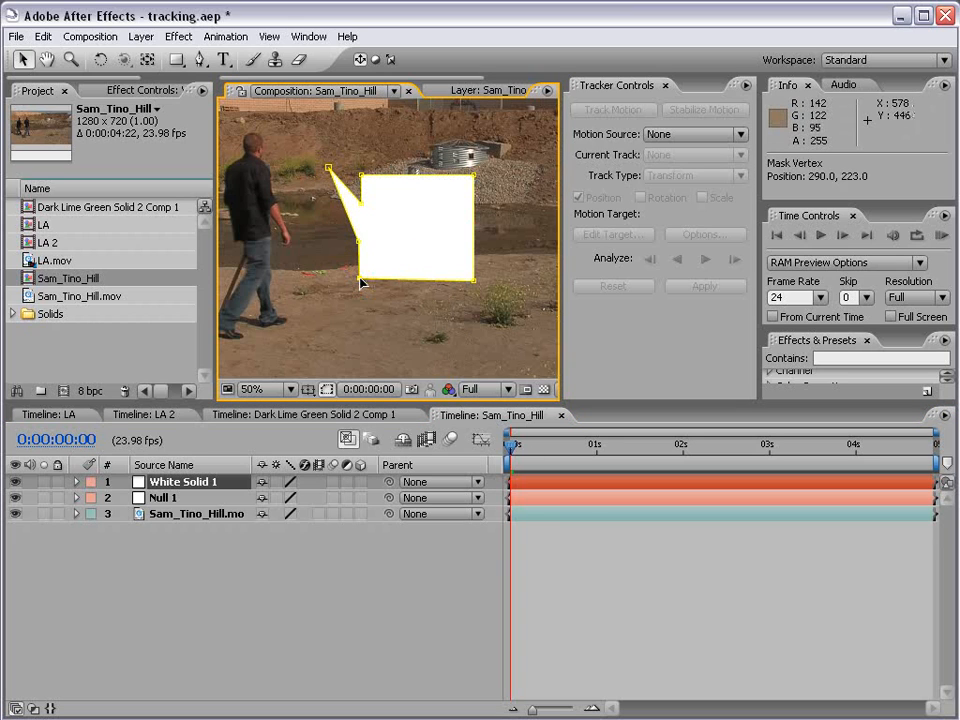
left_click(584, 563)
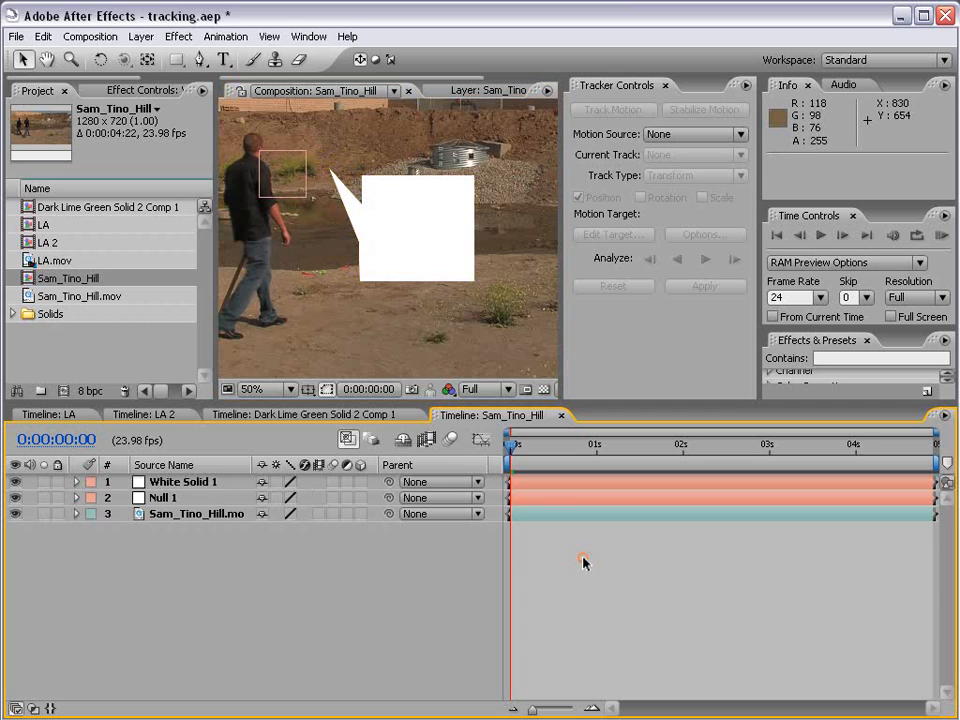
- Select the two lower corner points of the speech-bubble mask and nudge them up ten increments
left_click(531, 491)
left_click(463, 292)
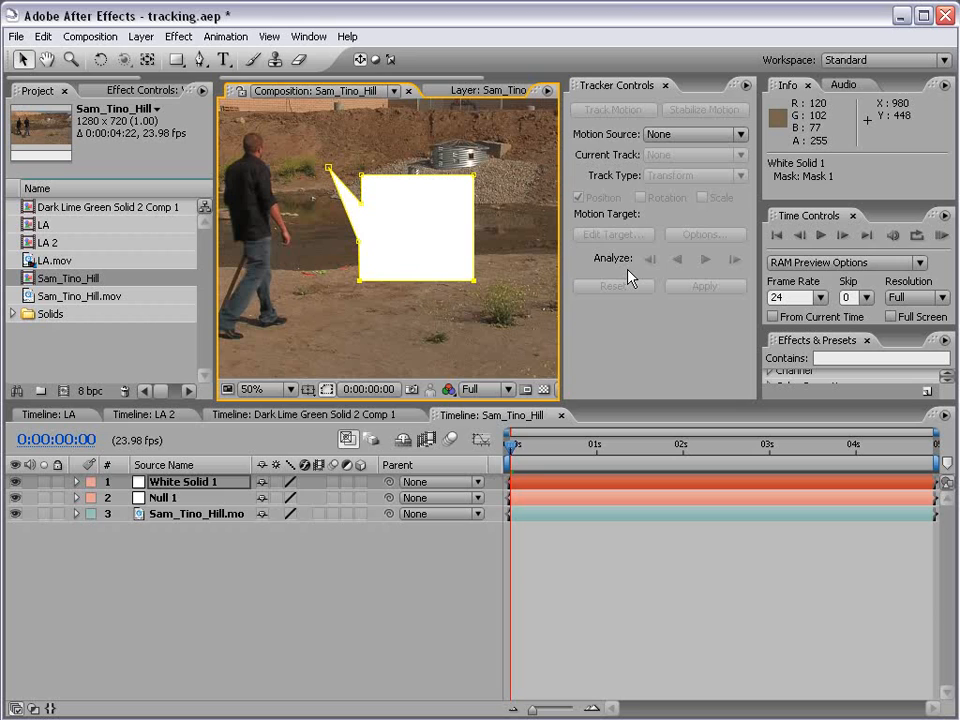
key("Up")
key("Up")
key("Up")
key("Up")
key("Up")
key("Up")
key("Up")
key("Up")
key("Up")
key("Up")
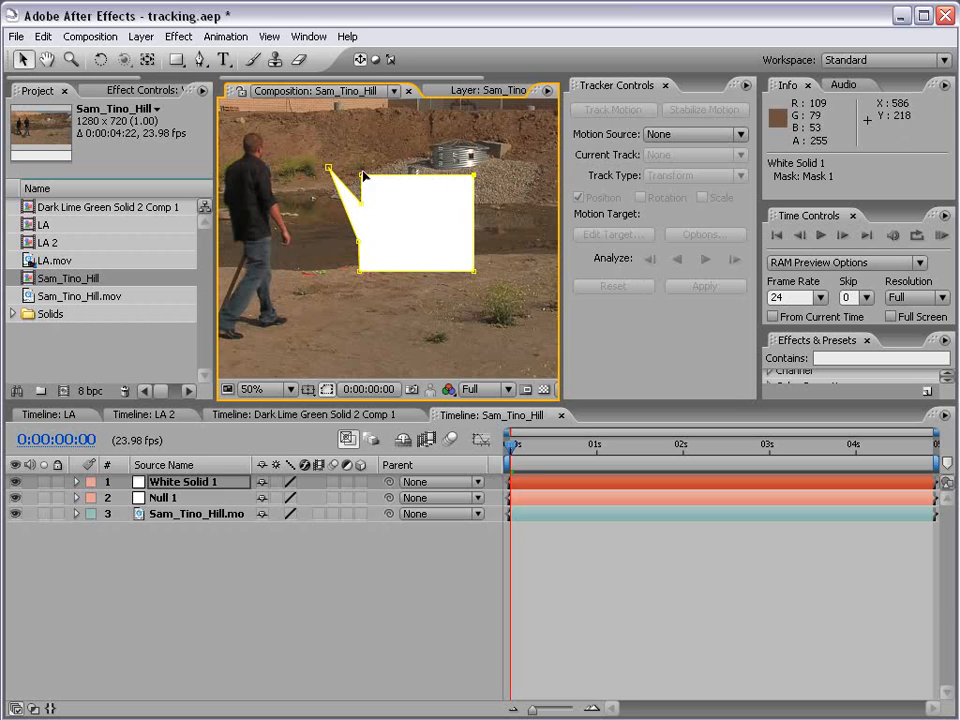
- Nudge the two upper corner points of the speech-bubble mask down ten increments
key("Down")
key("Down")
key("Down")
key("Down")
key("Down")
key("Down")
key("Down")
key("Down")
key("Down")
key("Down")
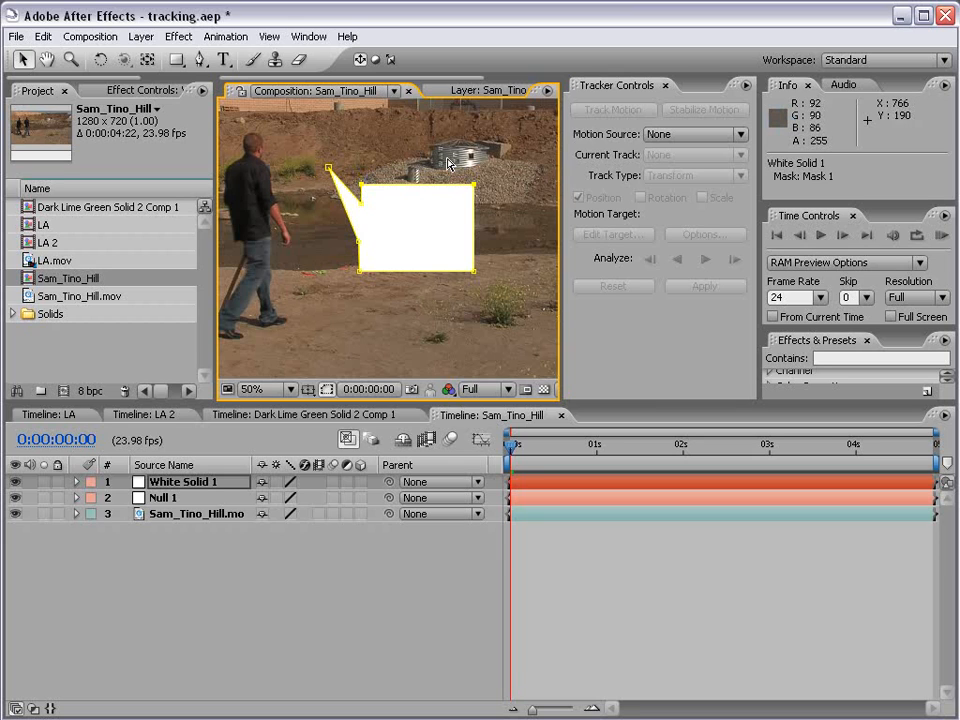
- Move the White Solid 1 speech bubble to about position 558, 352 so its tail sits near the man's head
left_click(566, 565)
left_click(470, 267)
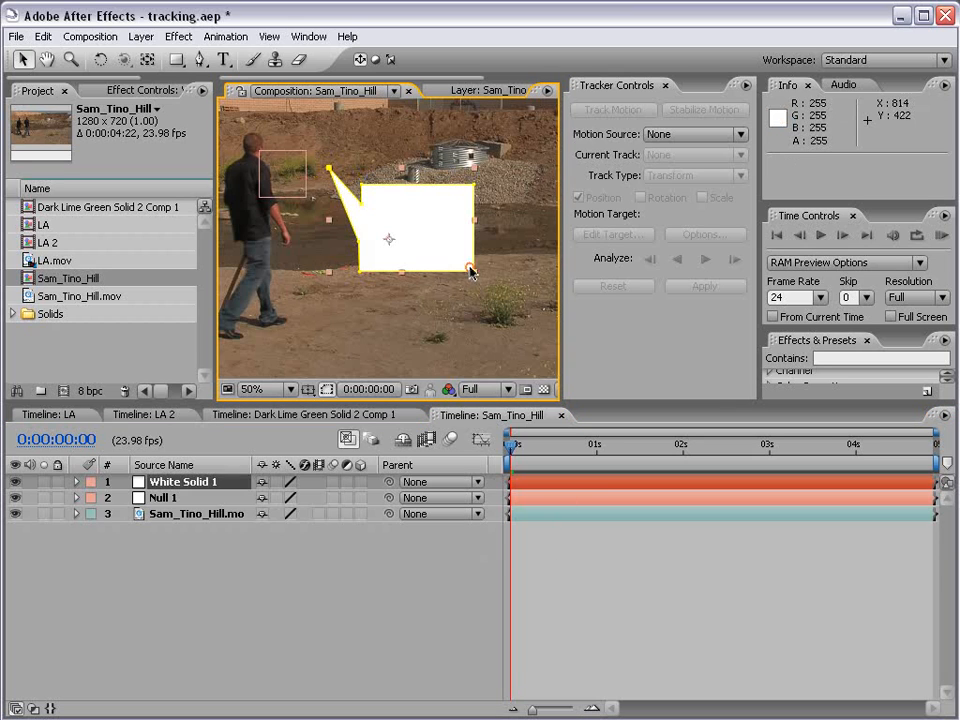
left_click(596, 557)
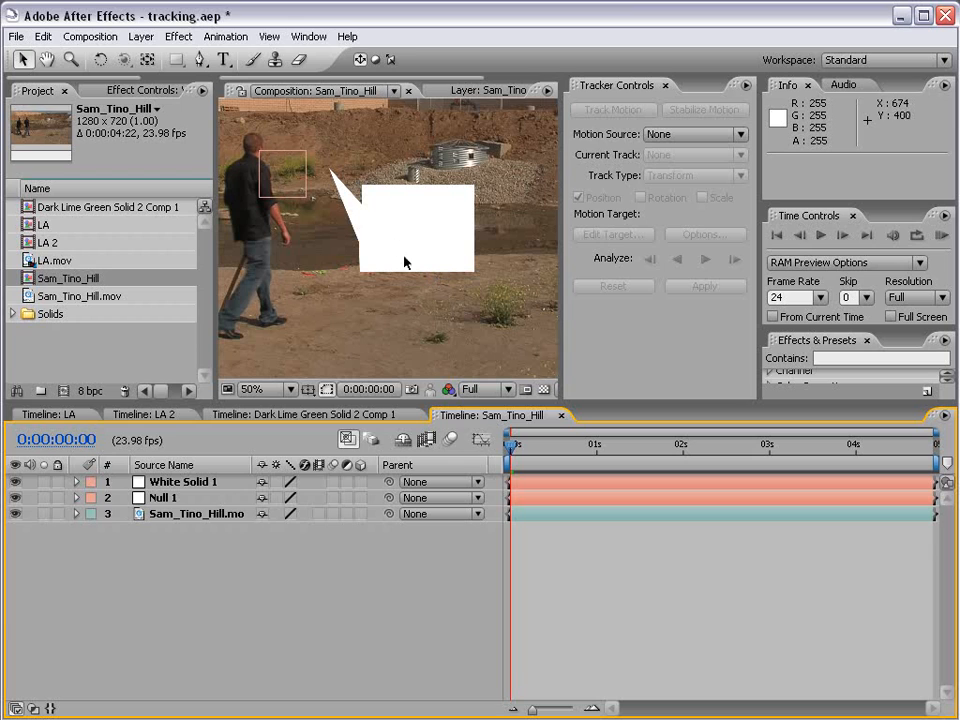
left_click(200, 484)
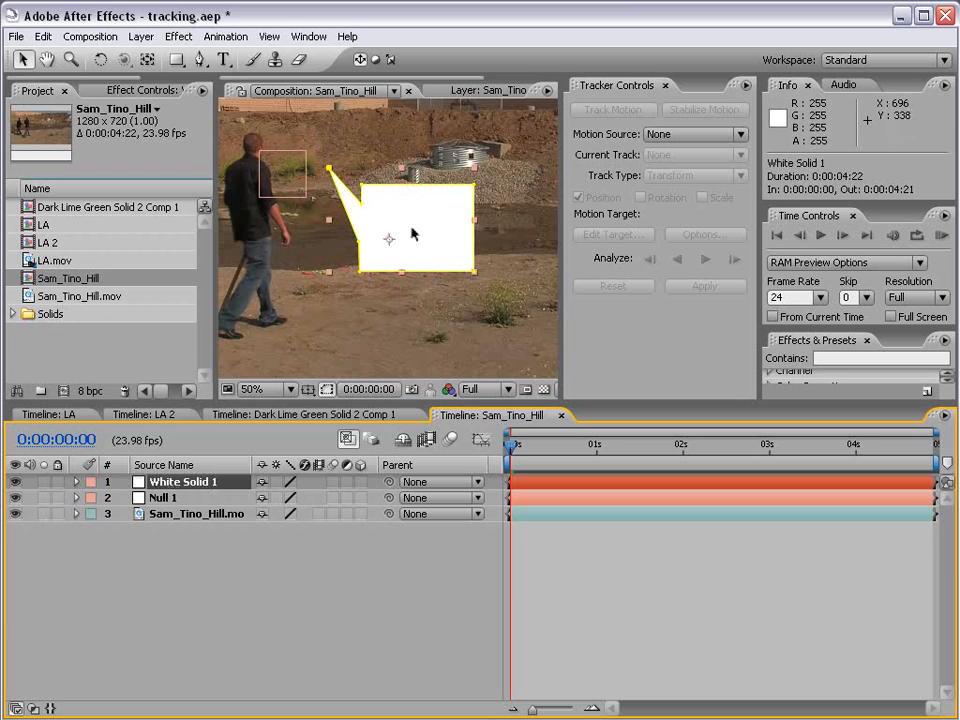
left_click_drag(413, 234, 372, 230)
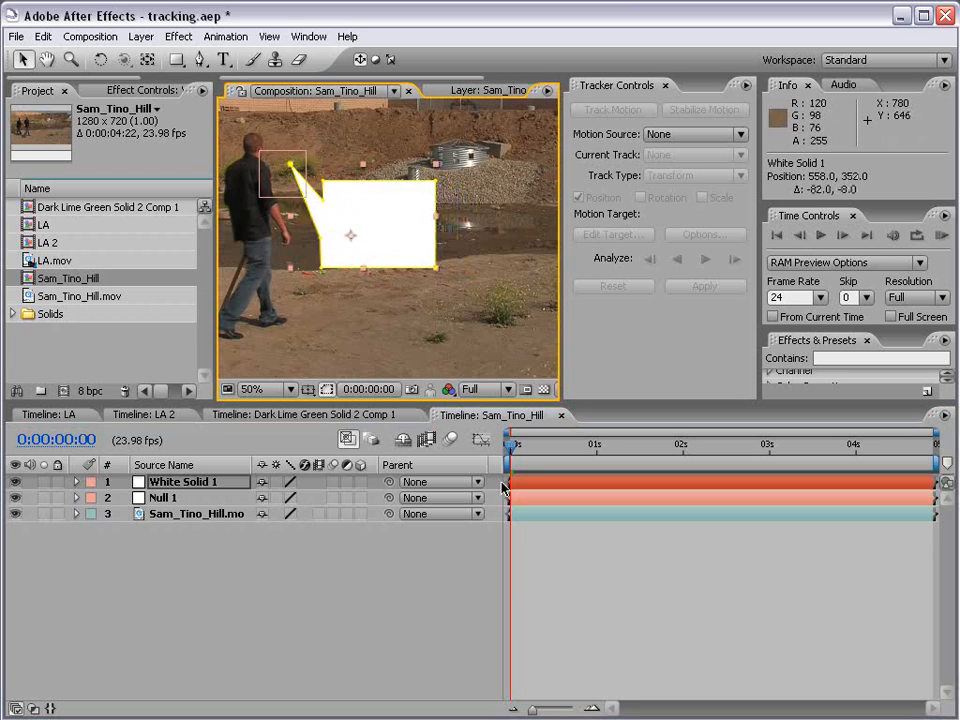
- Add the text "I'M LOST" and move it to about position 612, 356 inside the white speech bubble
left_click(593, 601)
left_click(223, 62)
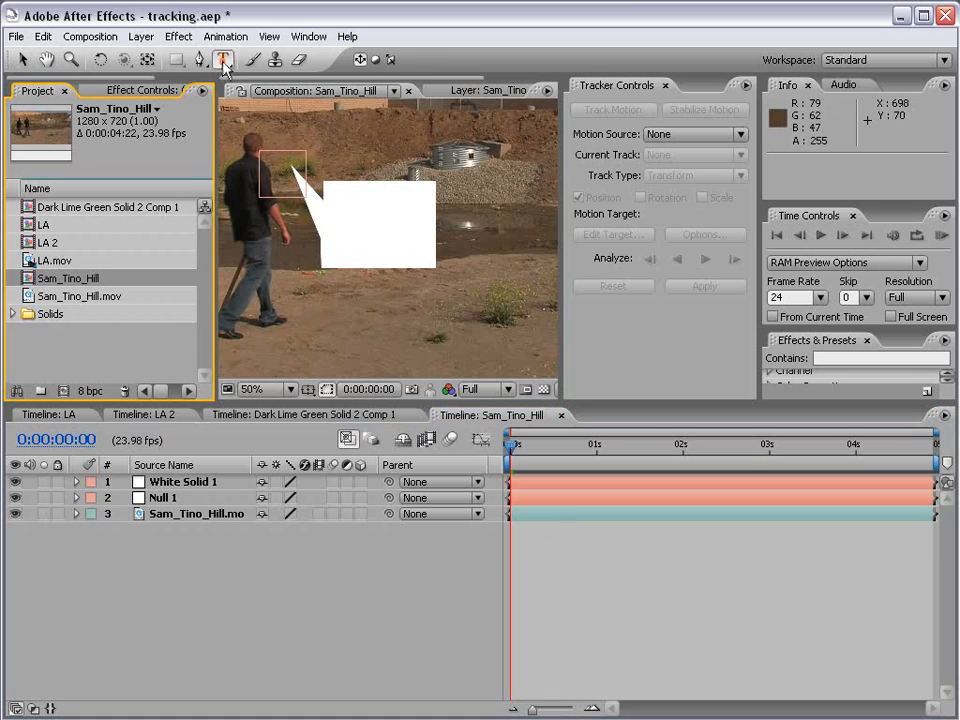
left_click(333, 200)
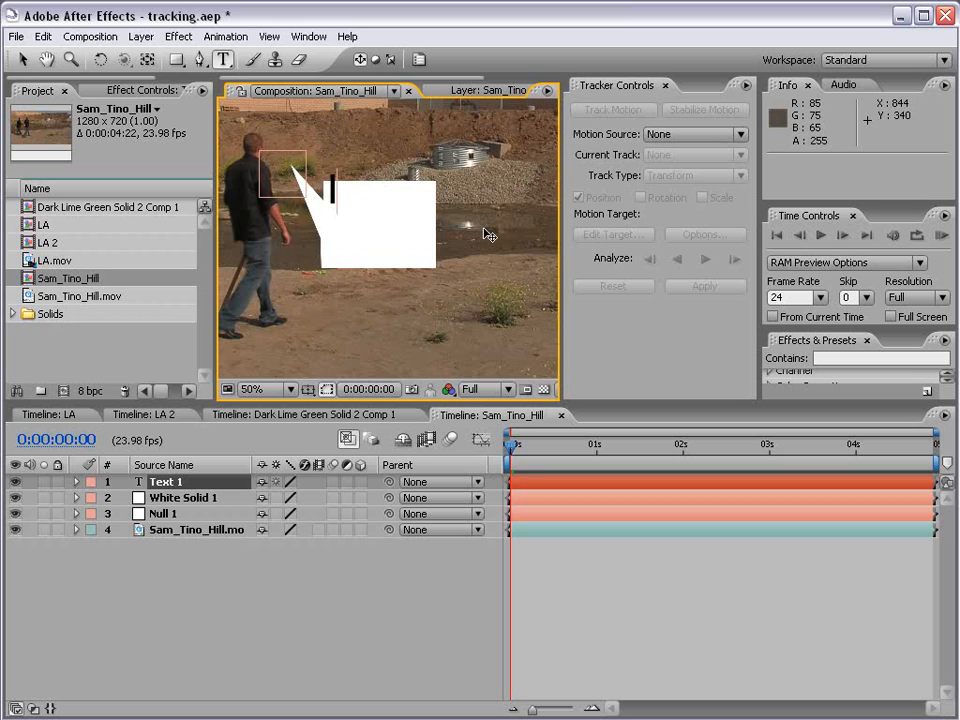
type("I'M LOST")
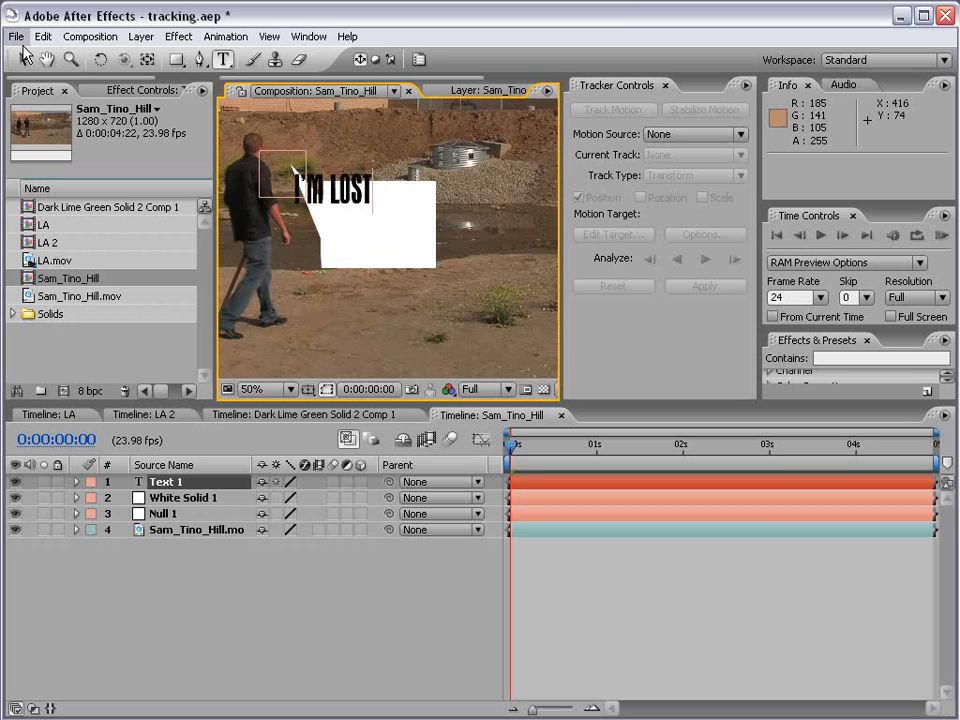
left_click(24, 59)
left_click_drag(353, 193, 398, 228)
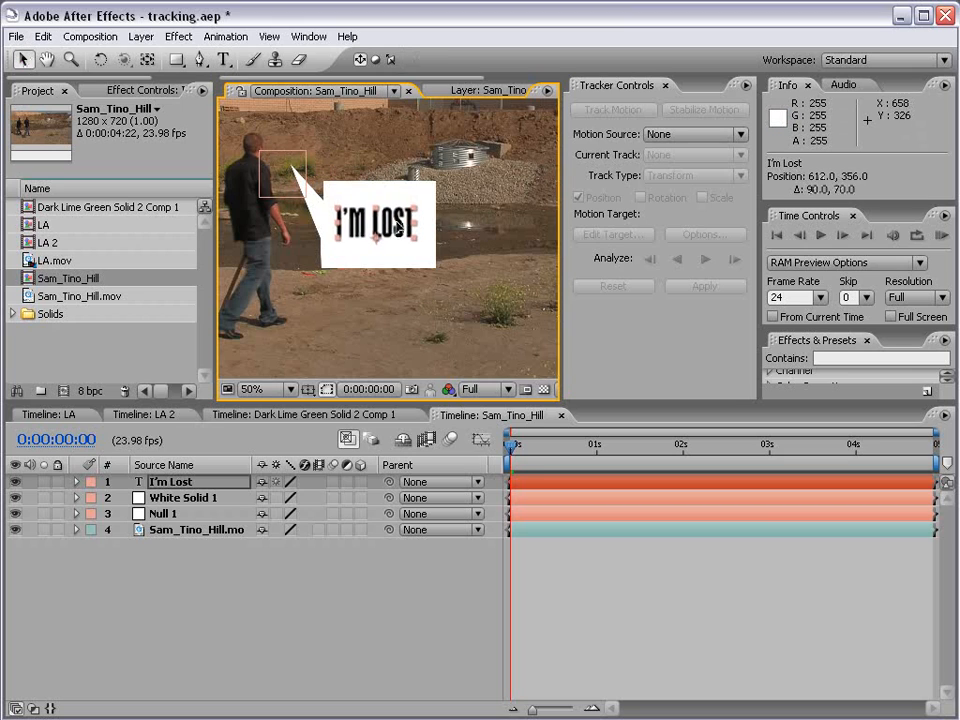
left_click(600, 587)
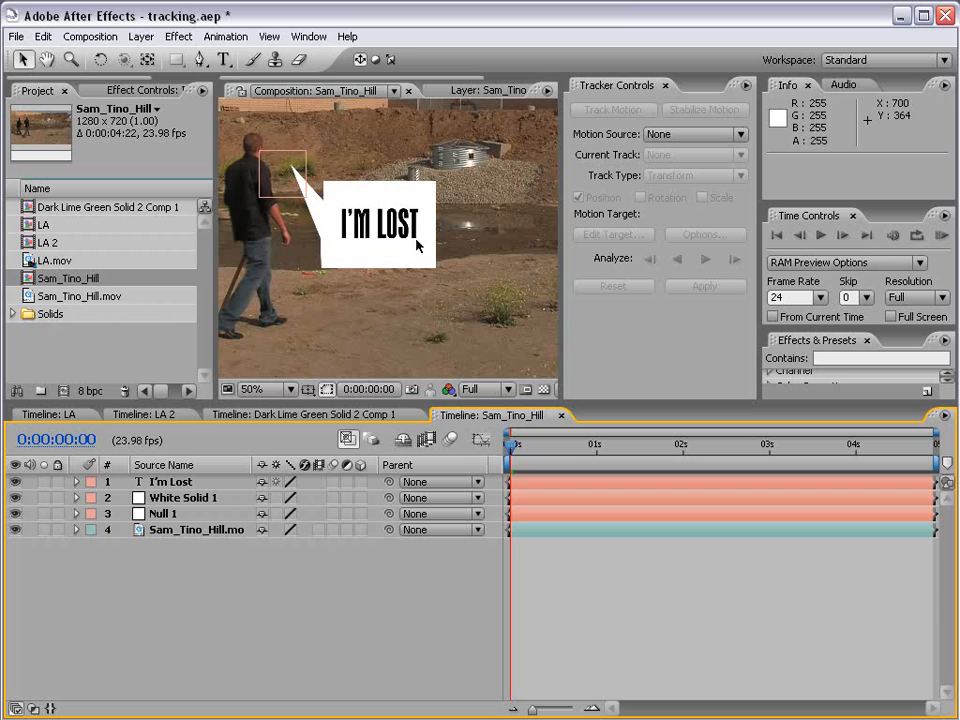
- Parent both the I'm Lost text layer and the White Solid 1 layer to Null 1
left_click(183, 498)
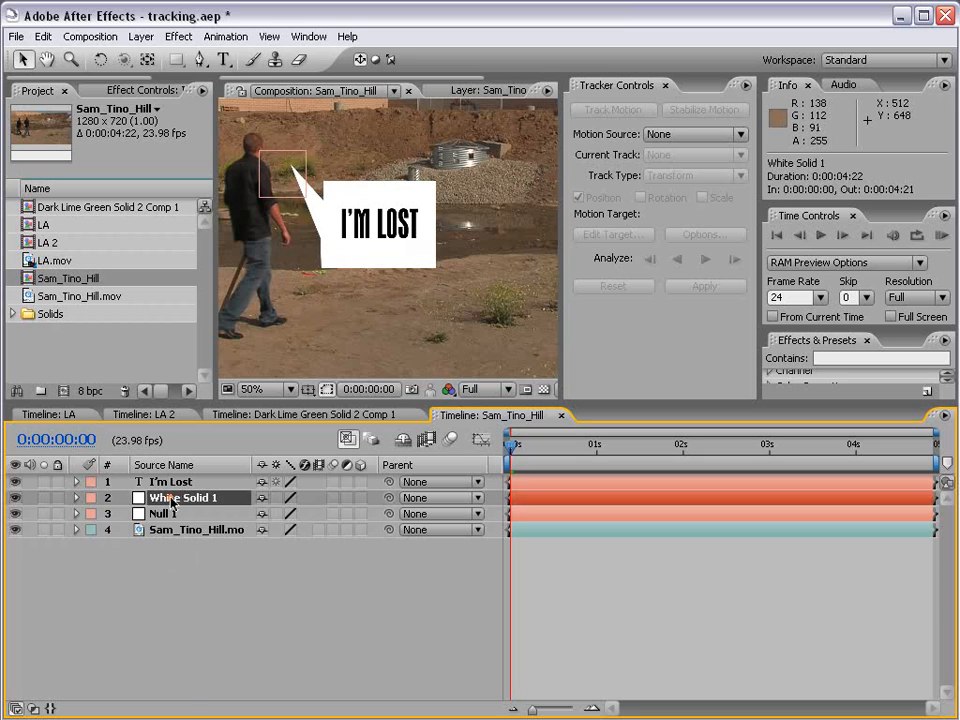
left_click(172, 483, "shift")
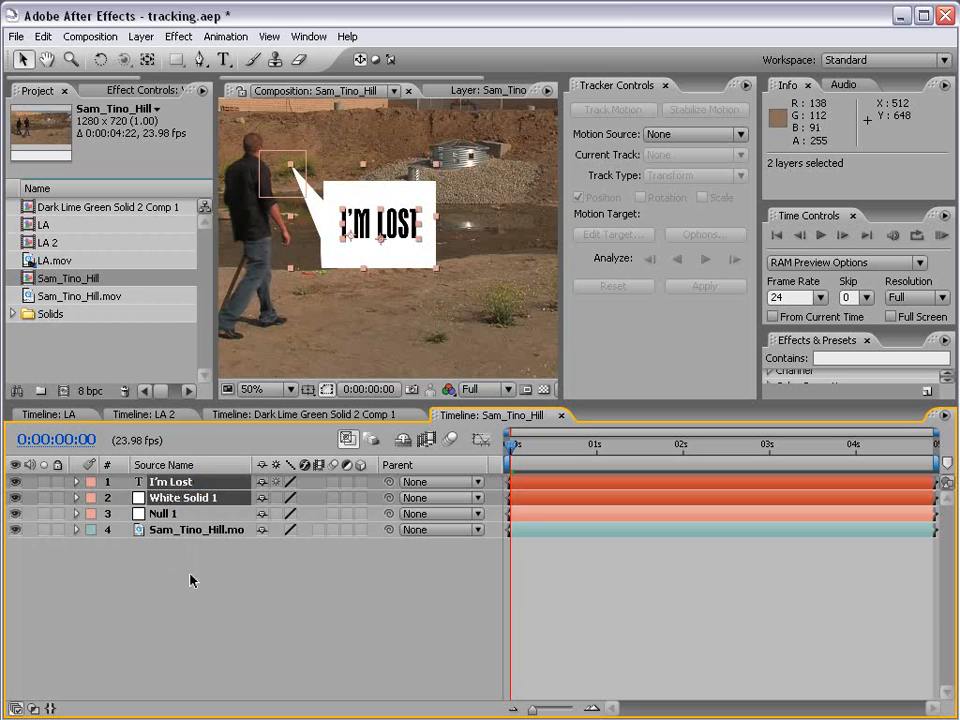
left_click(172, 483, "ctrl")
left_click(172, 483, "shift")
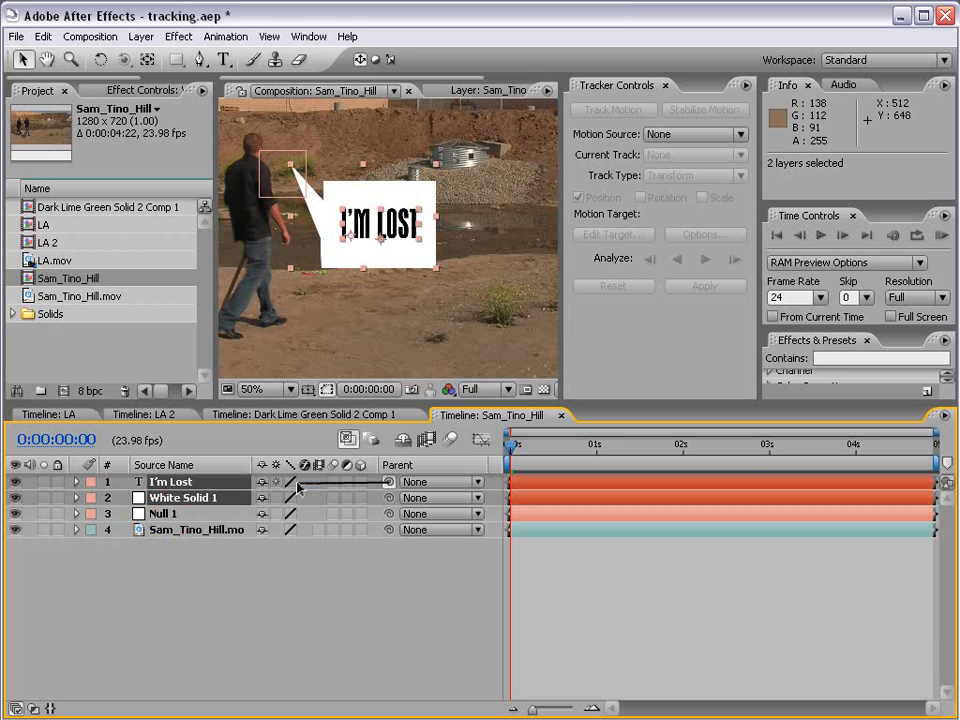
left_click_drag(297, 487, 180, 516)
left_click(228, 585)
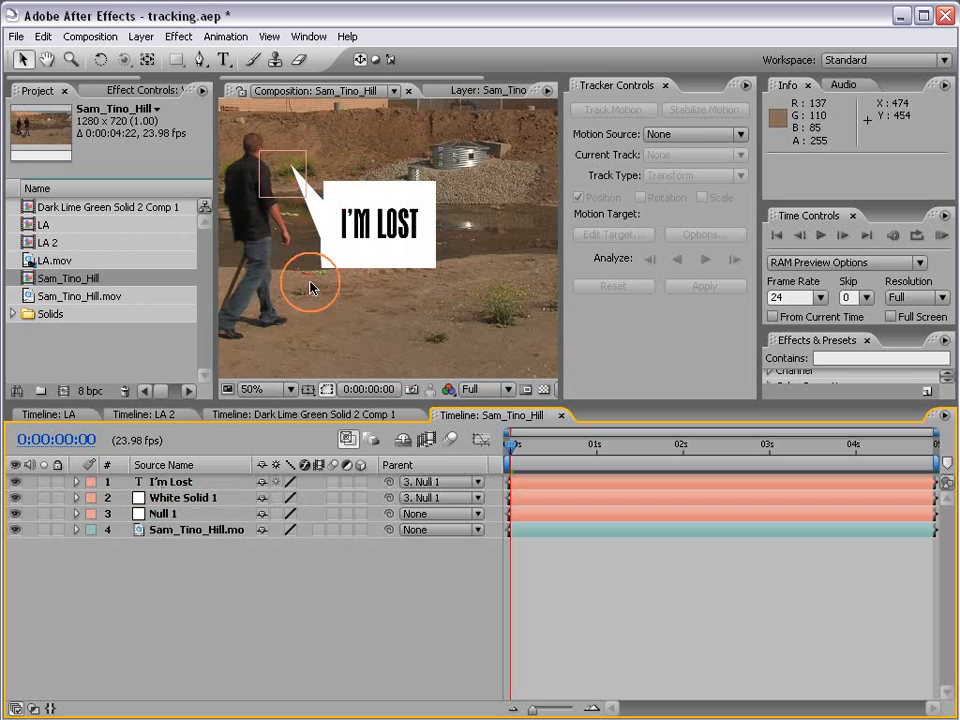
- Play back the composition in an enlarged view to check how the speech bubble and text follow the man
scroll(311, 285, "down", 2)
key("grave")
scroll(507, 419, "up", 1)
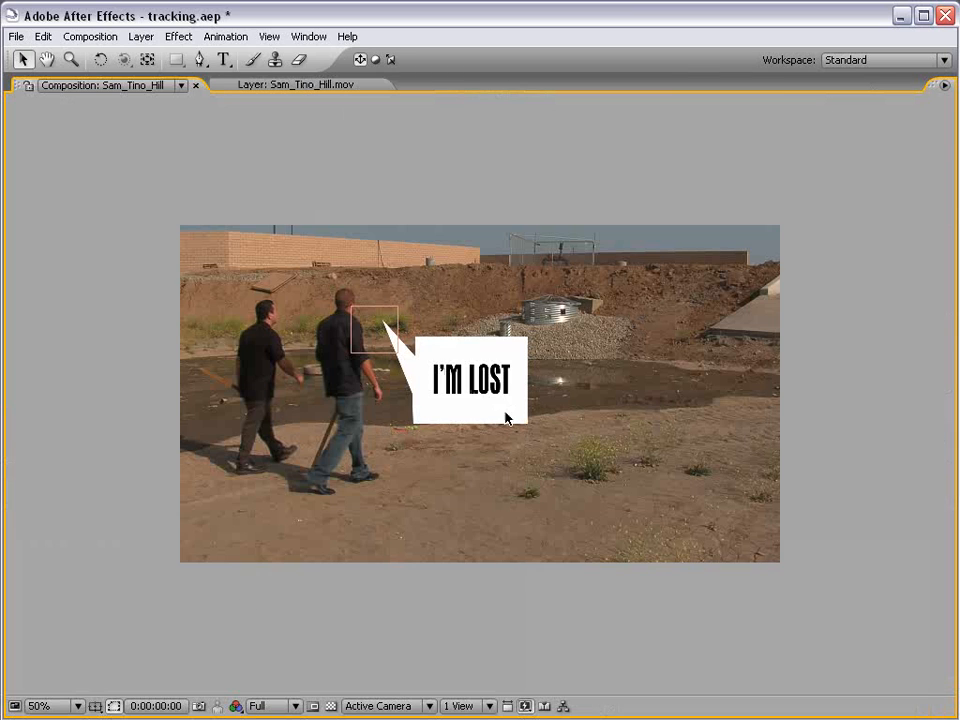
key("space")
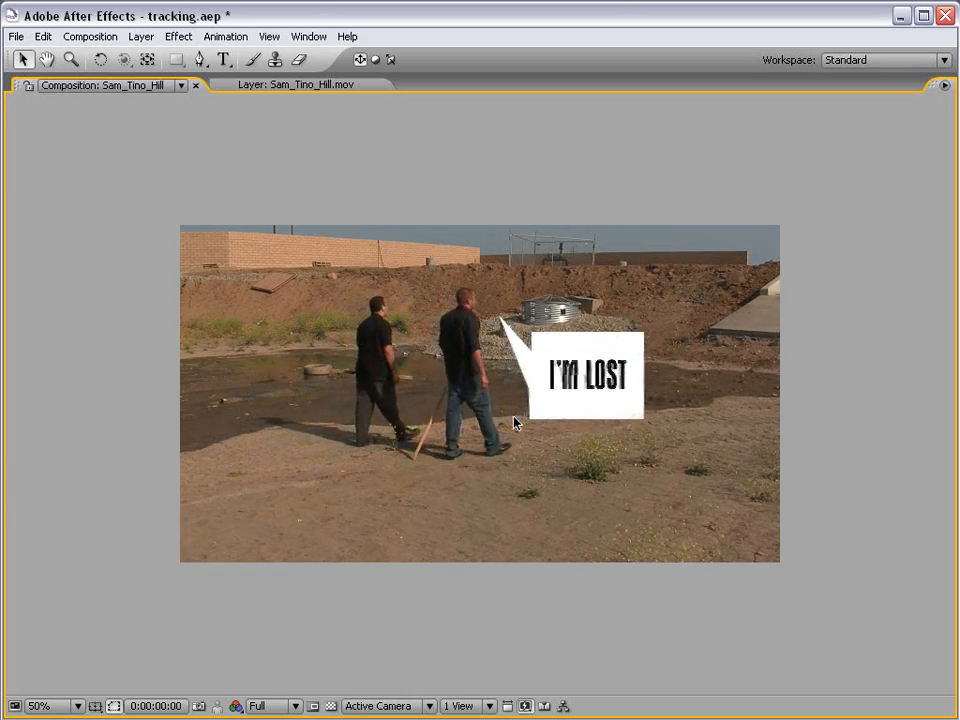
key("space")
key("grave")
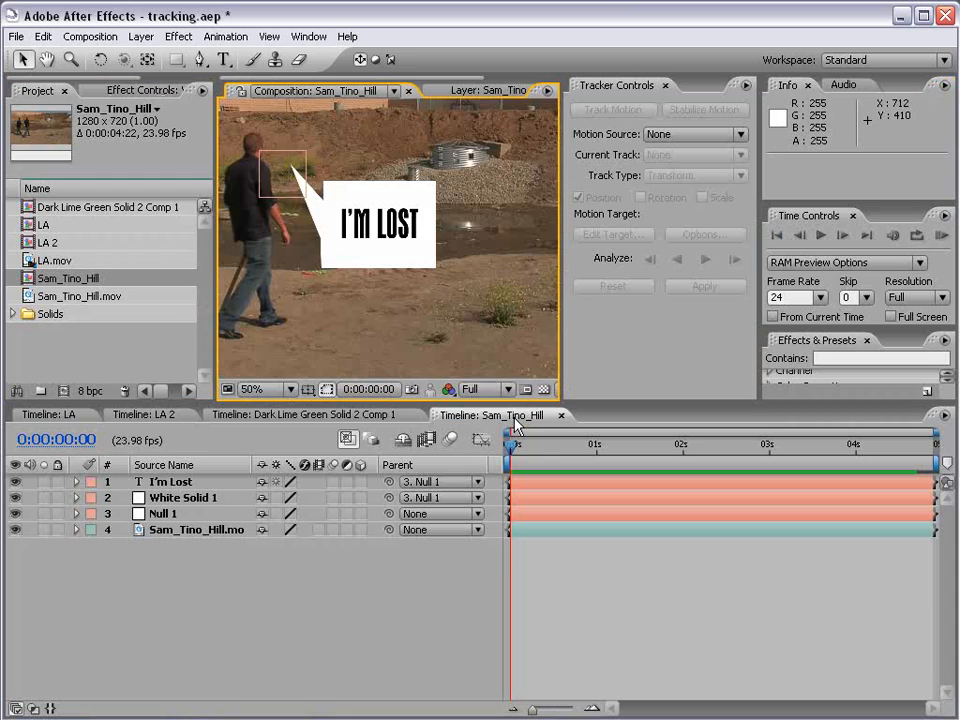
- Turn off the visibility of the Null 1 layer so its outline does not show over the footage
scroll(399, 287, "down", 1)
left_click_drag(356, 218, 395, 238)
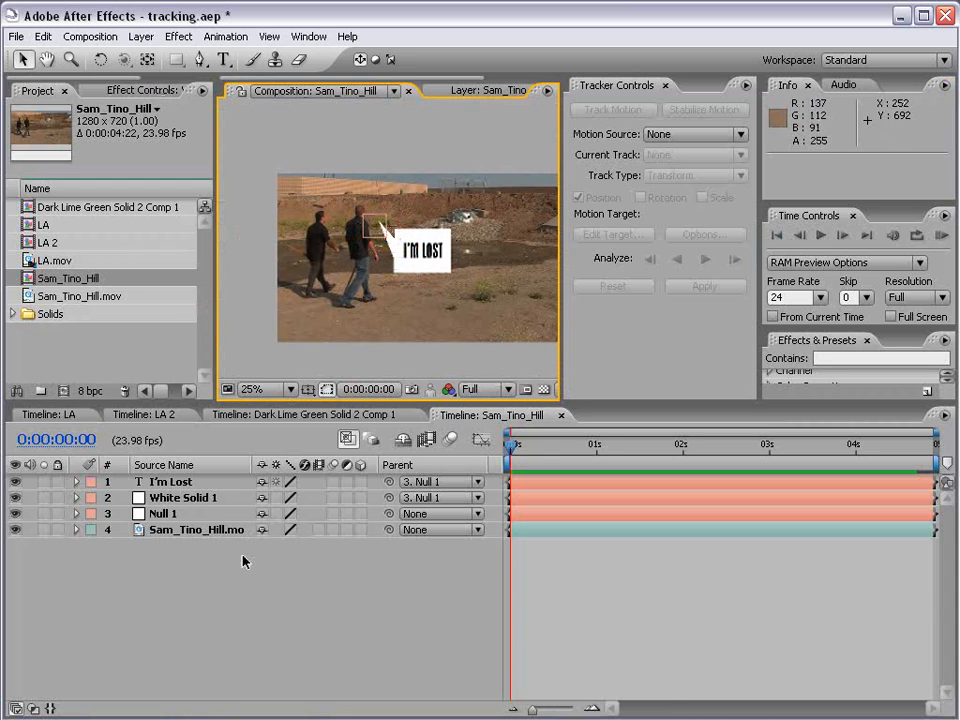
left_click(163, 514)
key("period")
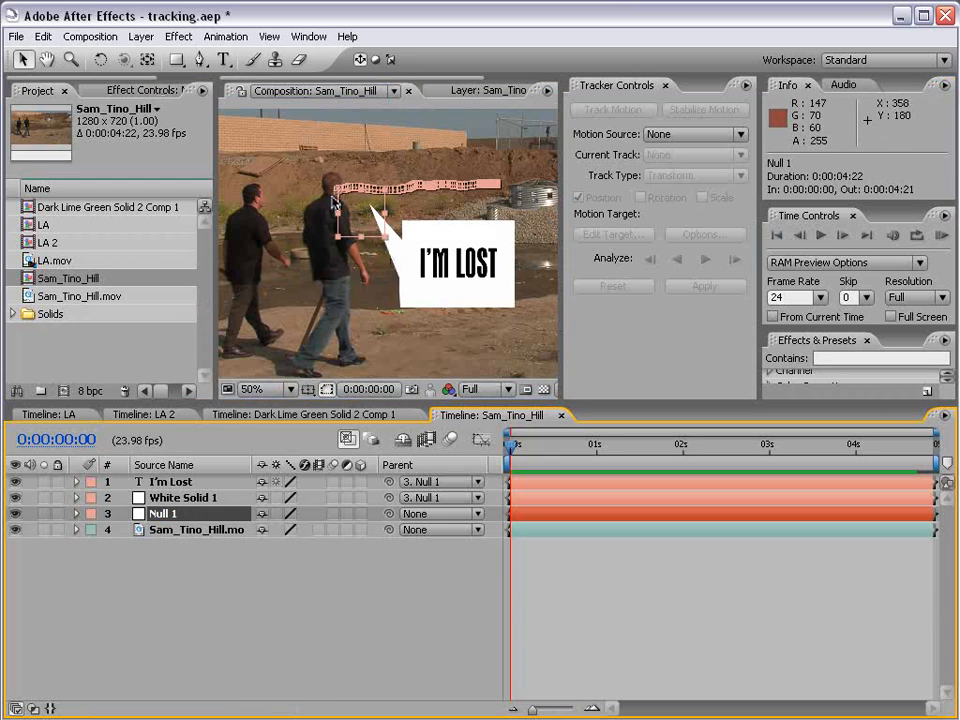
left_click(278, 561)
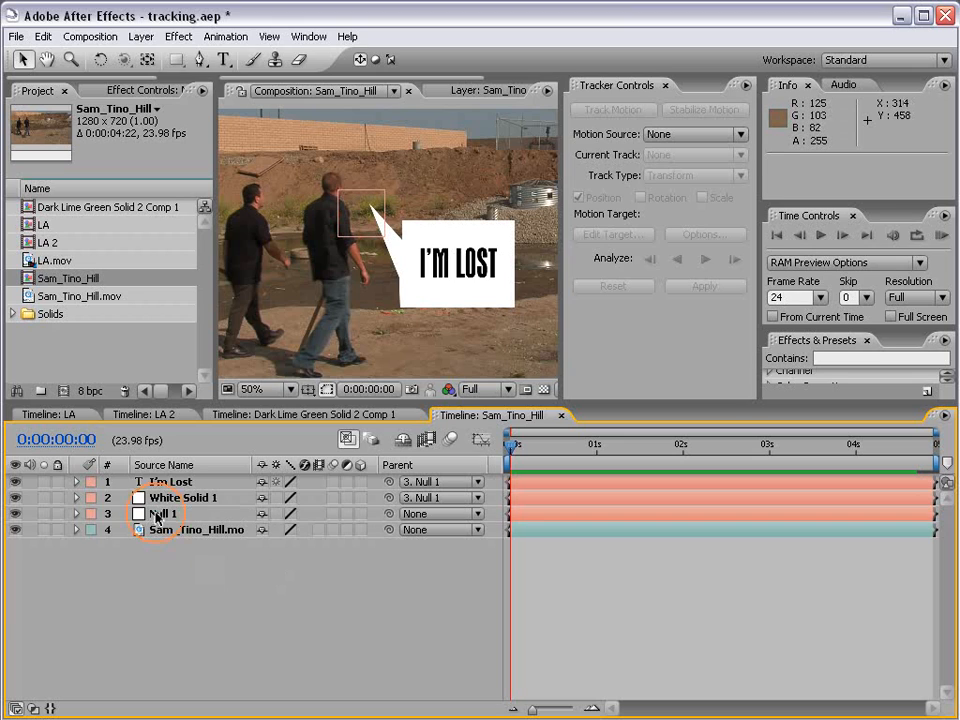
left_click(157, 515)
left_click(15, 514)
left_click(236, 572)
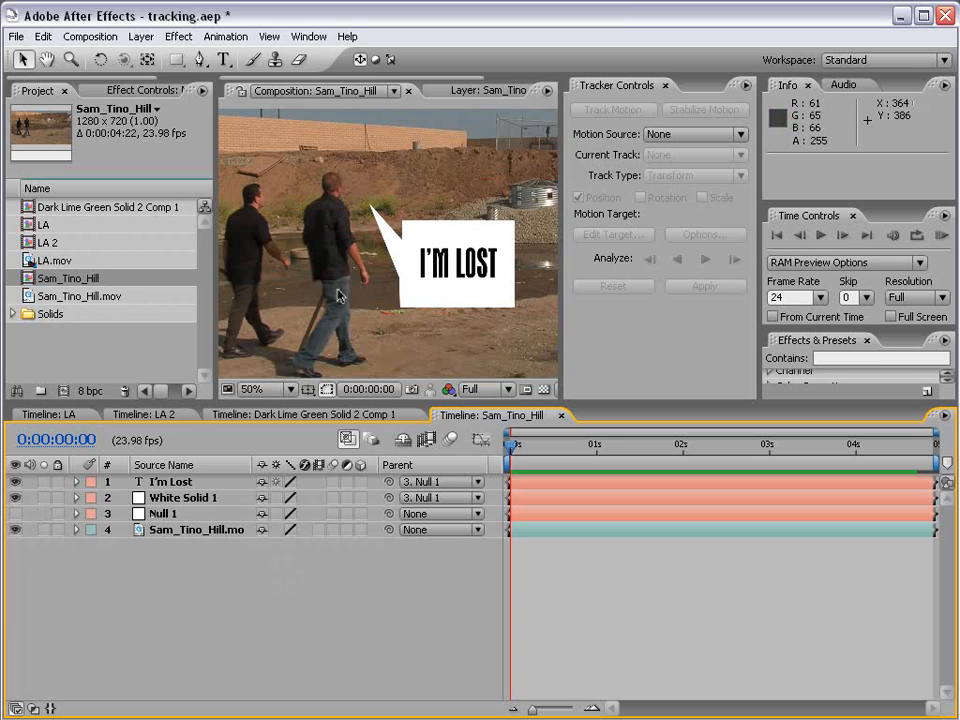
- Move the bubble and its text up beside the man's head and reshape the tail so its tip points down toward him
left_click(163, 497)
left_click(168, 481, "shift")
left_click_drag(435, 296, 430, 286)
left_click(197, 589)
left_click(364, 193)
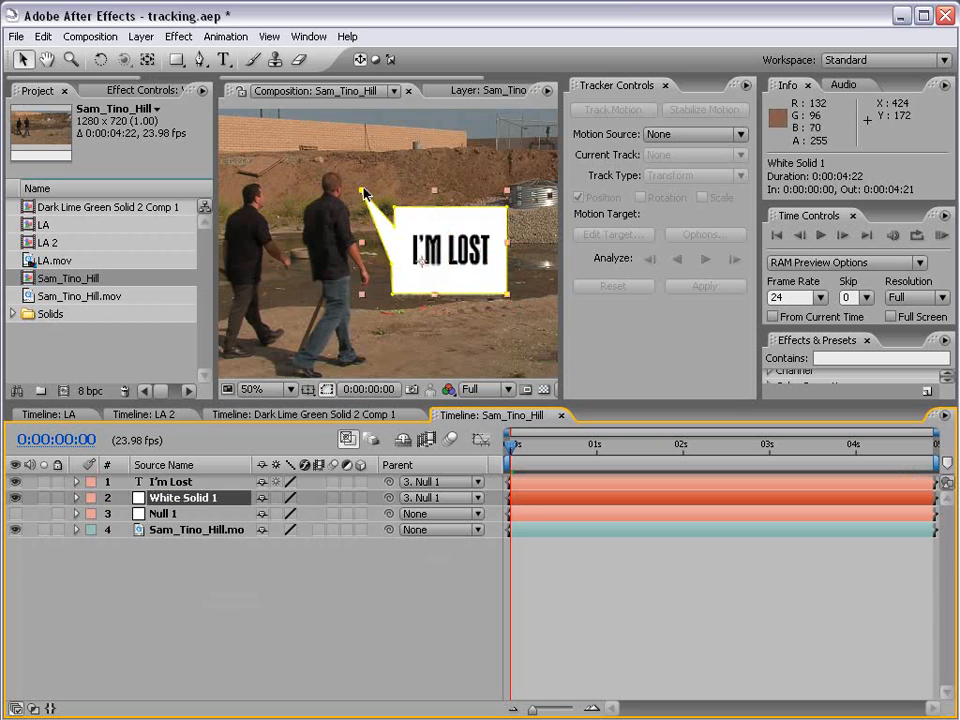
left_click_drag(364, 193, 404, 200)
left_click(168, 481, "shift")
scroll(418, 325, "down", 1)
left_click(541, 564)
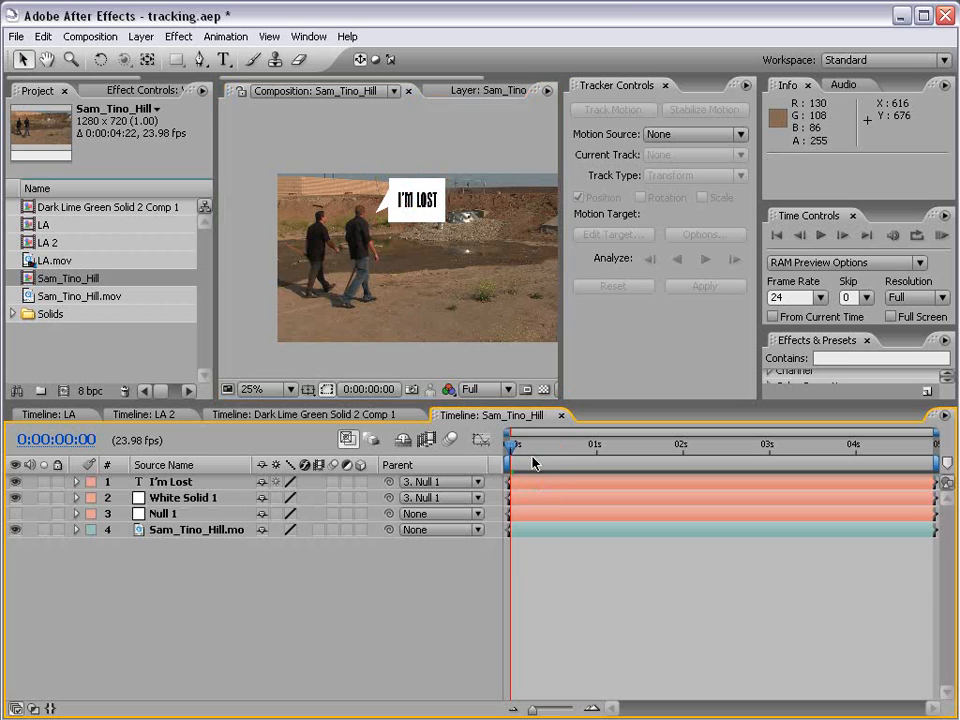
- Scrub to 0:00:03:13 and give the White Solid 1 bubble a Drop Shadow with distance 14 and softness 21
left_click_drag(513, 446, 818, 450)
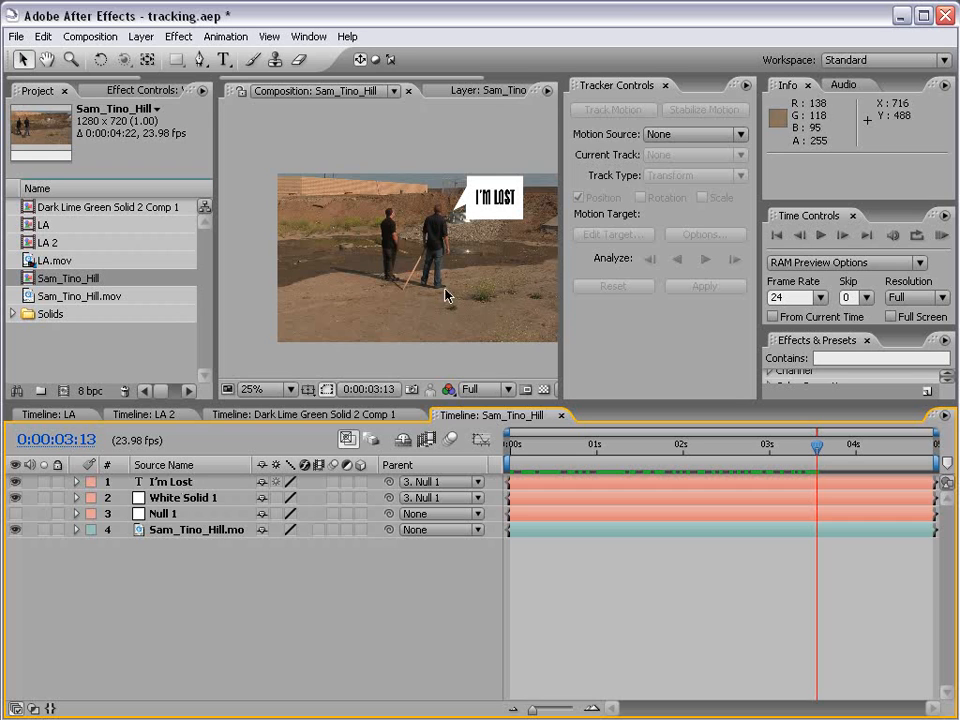
scroll(448, 294, "up", 1)
left_click(181, 499)
key("space")
left_click_drag(545, 182, 374, 229)
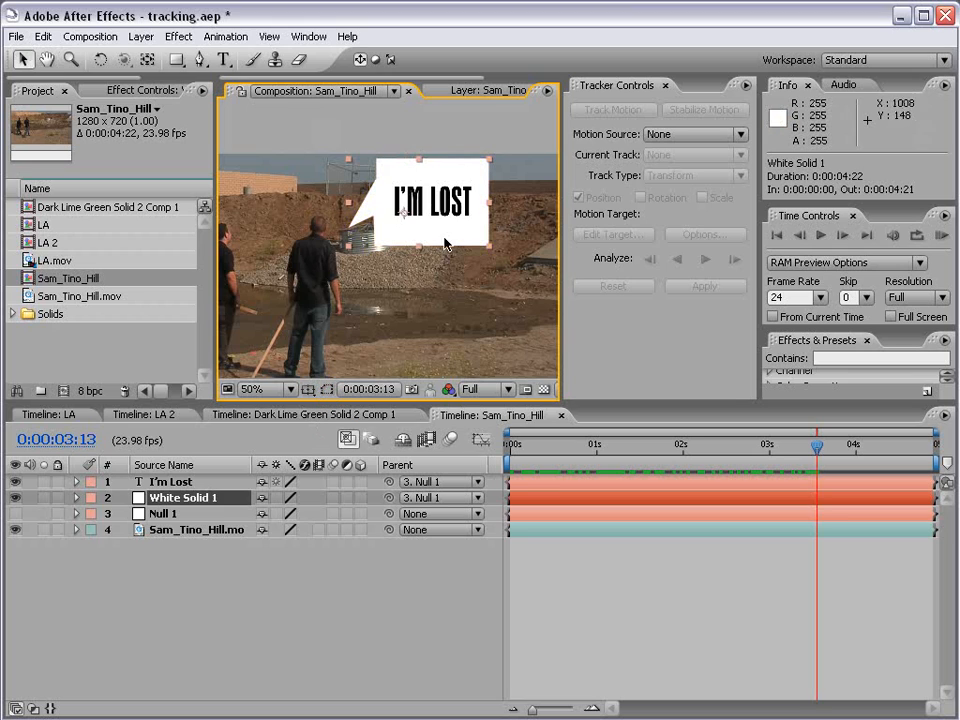
left_click(178, 36)
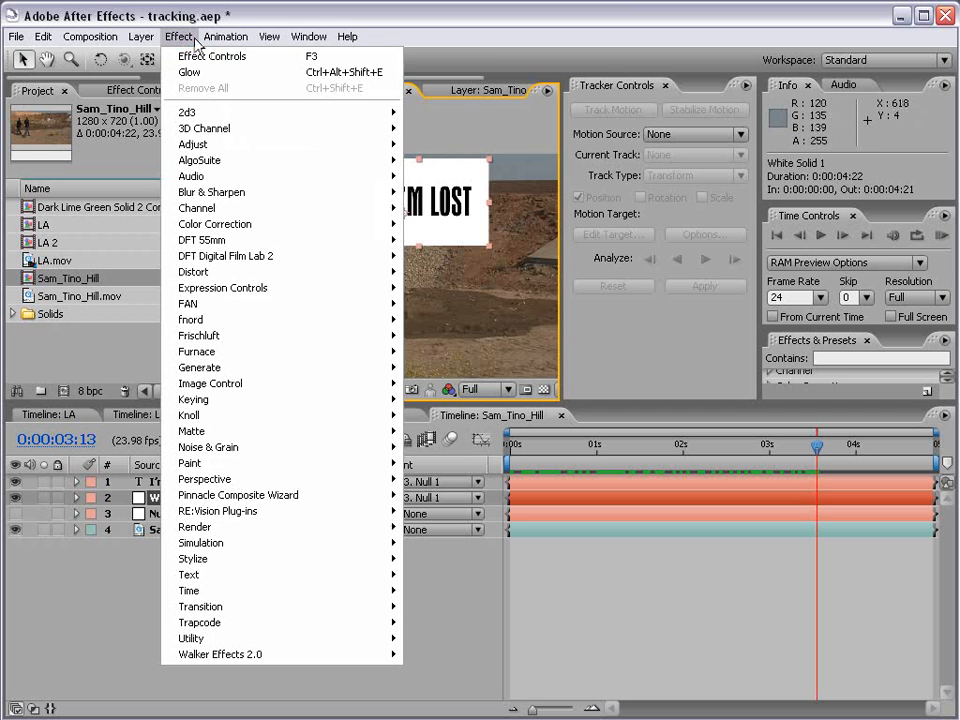
mouse_move(213, 483)
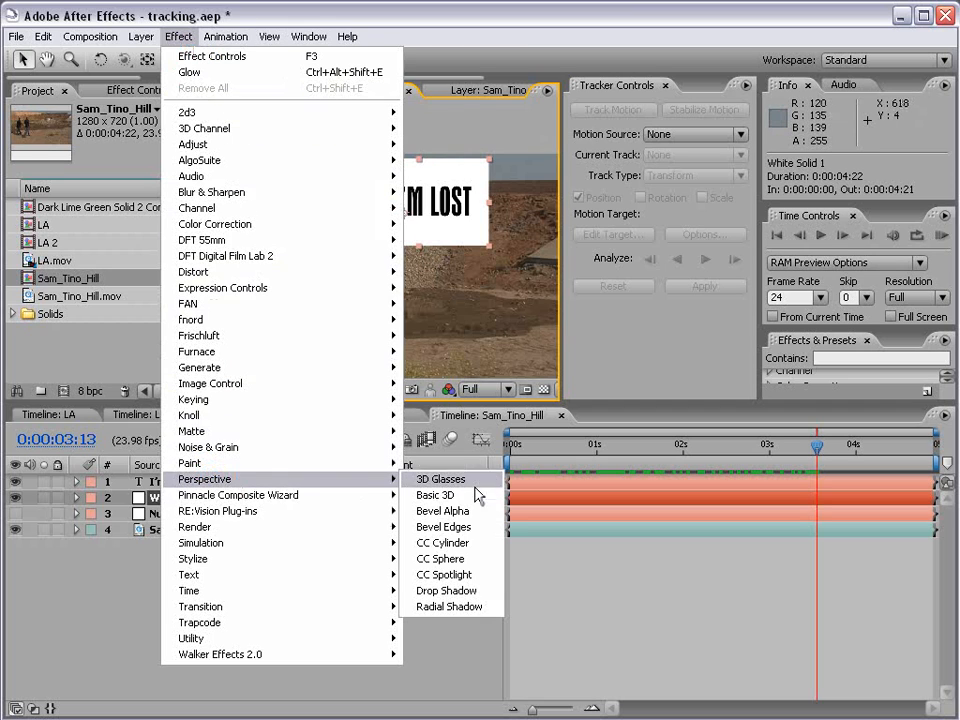
left_click(466, 591)
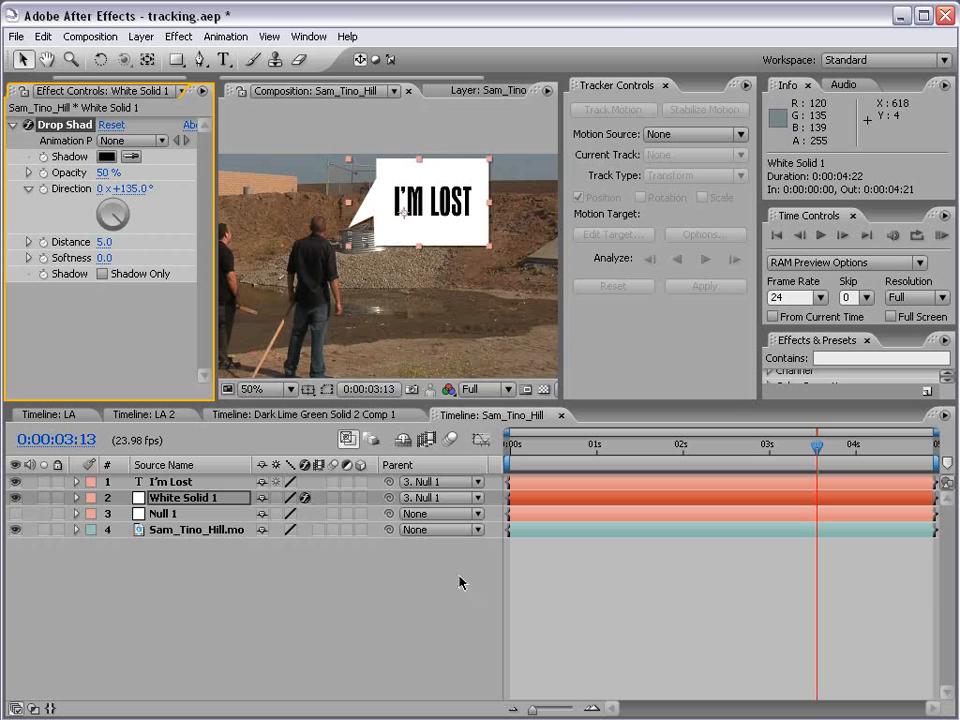
left_click_drag(100, 244, 128, 259)
left_click(594, 560)
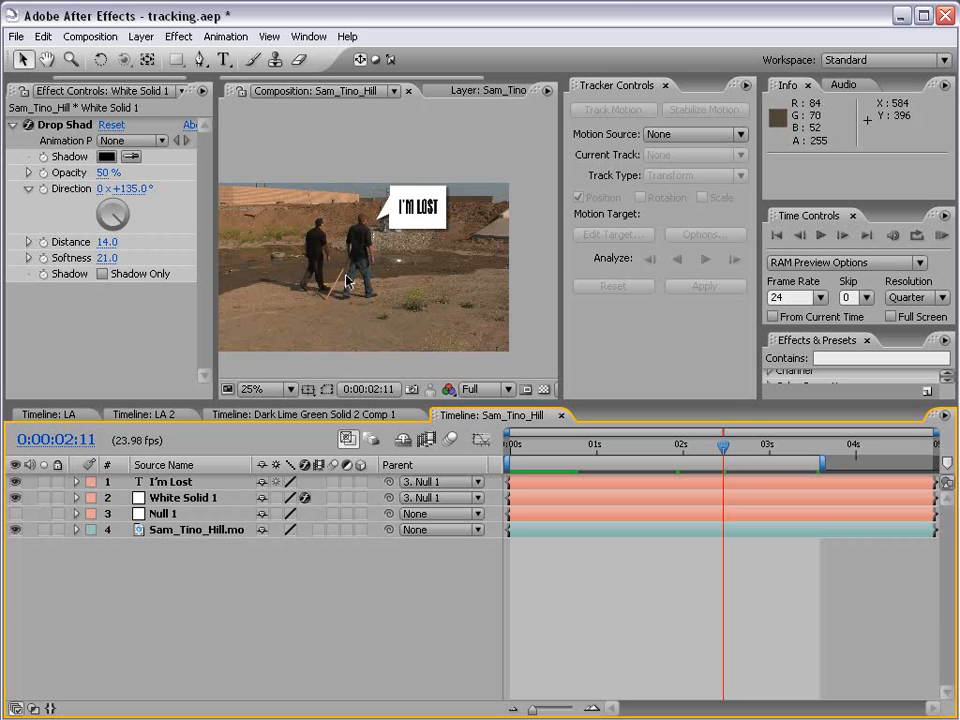
- Create a new black solid layer of 1280 × 720 pixels in the composition
left_click_drag(337, 287, 357, 270)
left_click(140, 36)
mouse_move(124, 57)
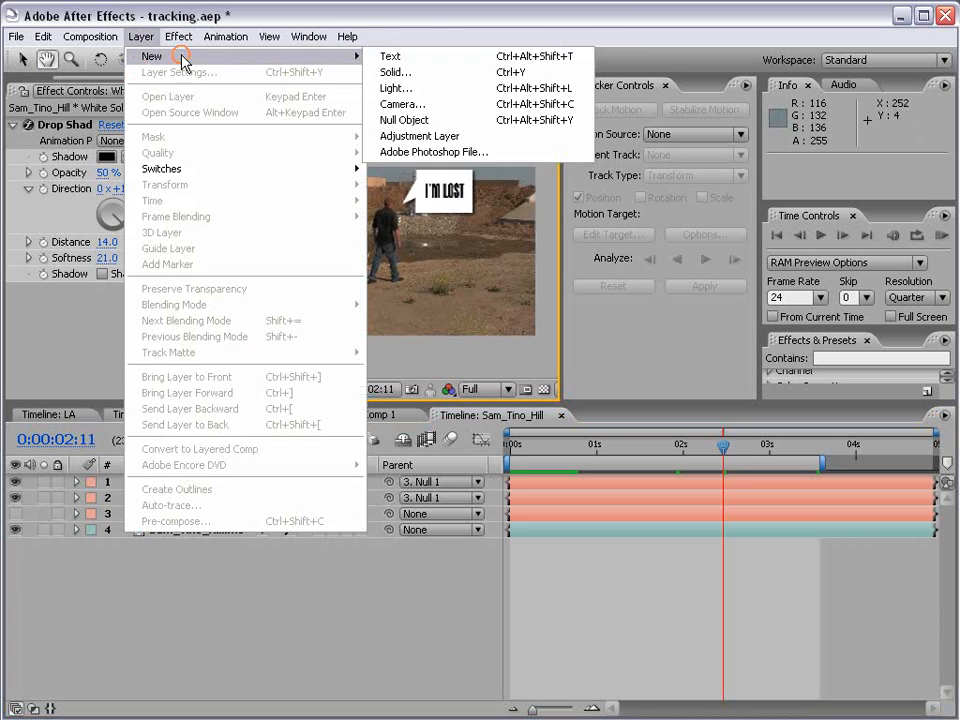
left_click(392, 72)
left_click(468, 580)
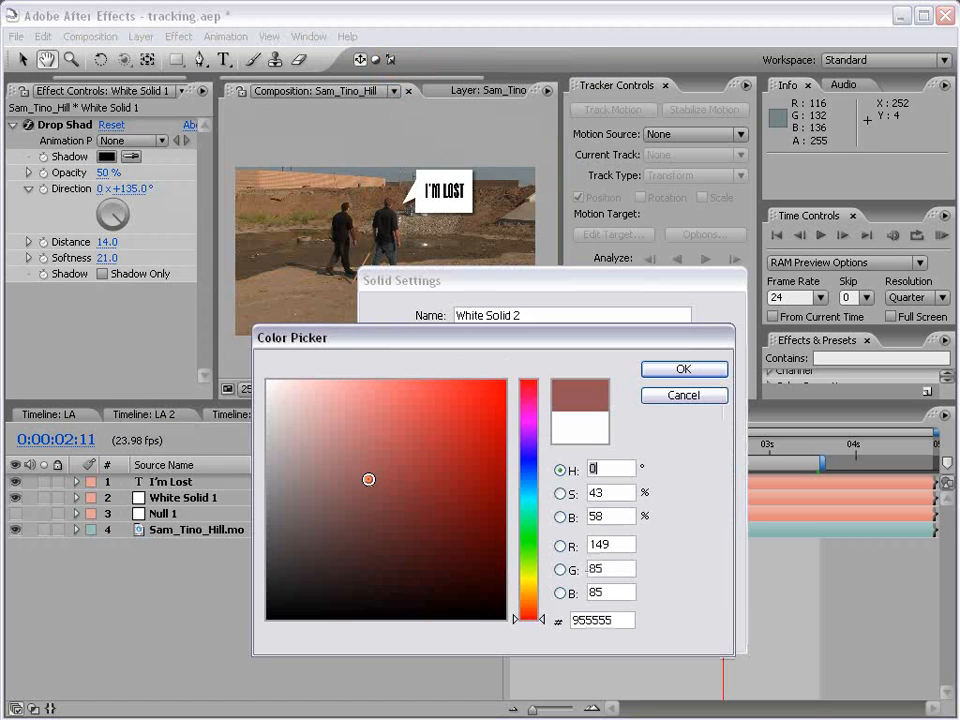
left_click_drag(368, 480, 540, 625)
left_click(684, 369)
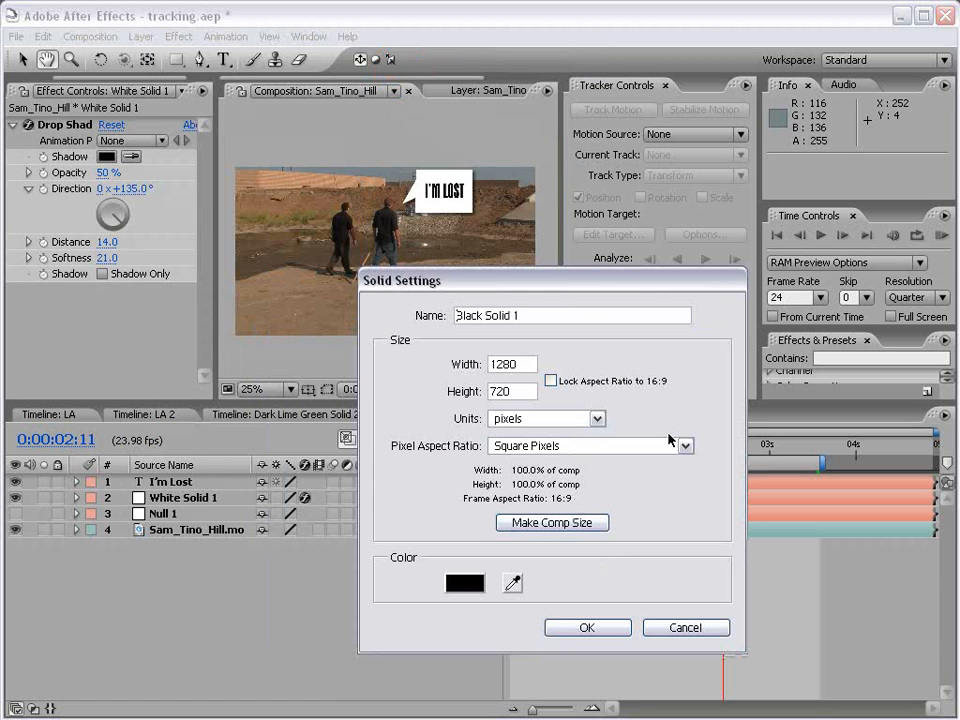
left_click(584, 628)
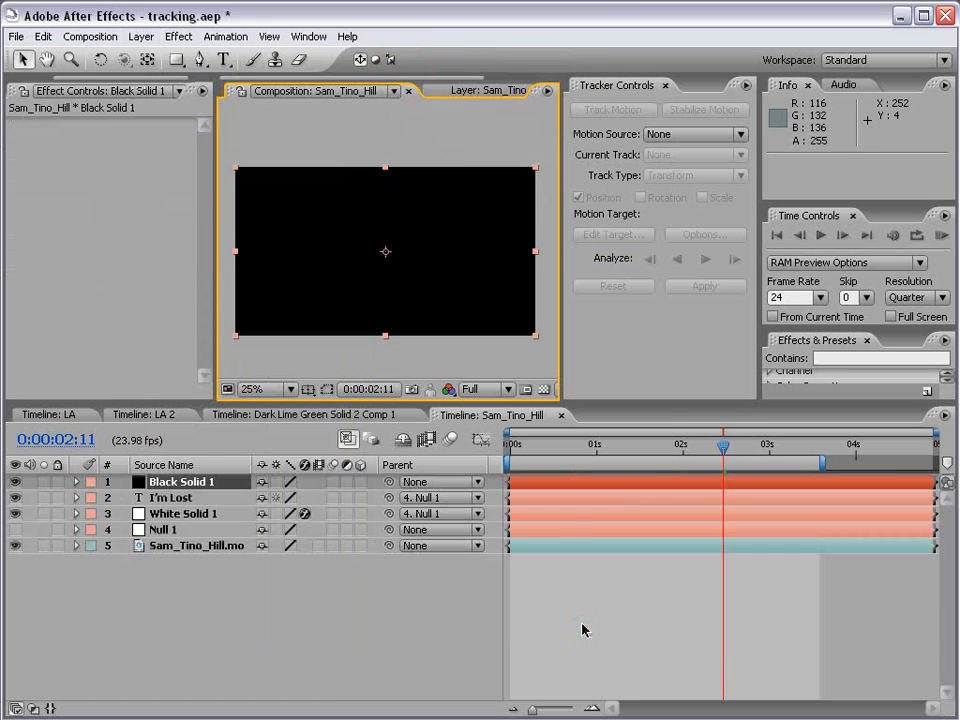
- Apply a Lens Flare effect to the black solid and move the flare centre to about 988, 484
left_click(179, 37)
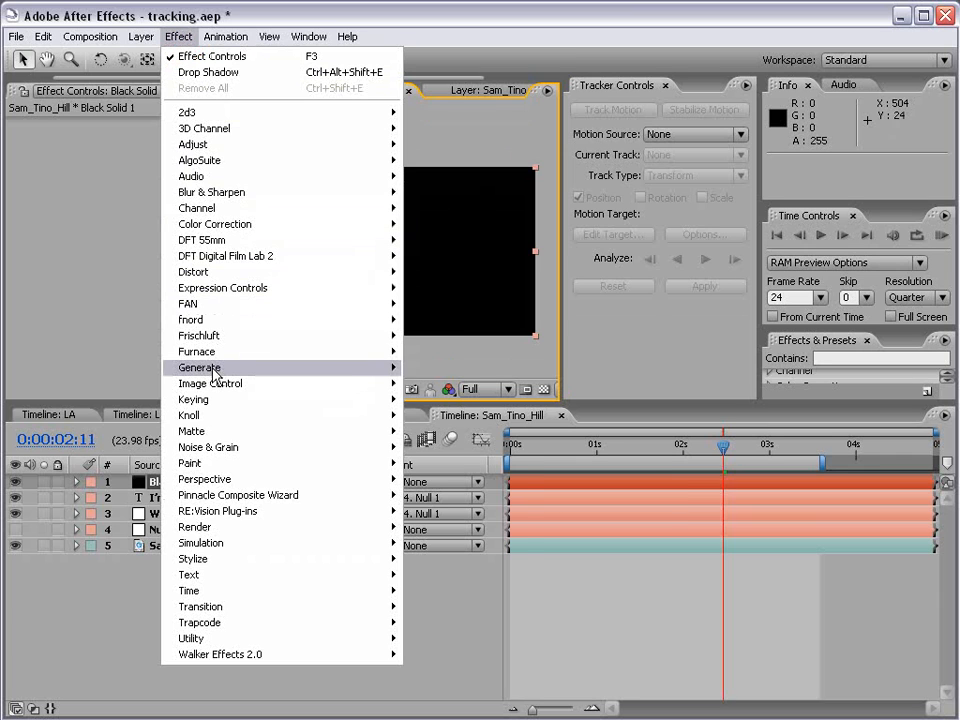
mouse_move(224, 372)
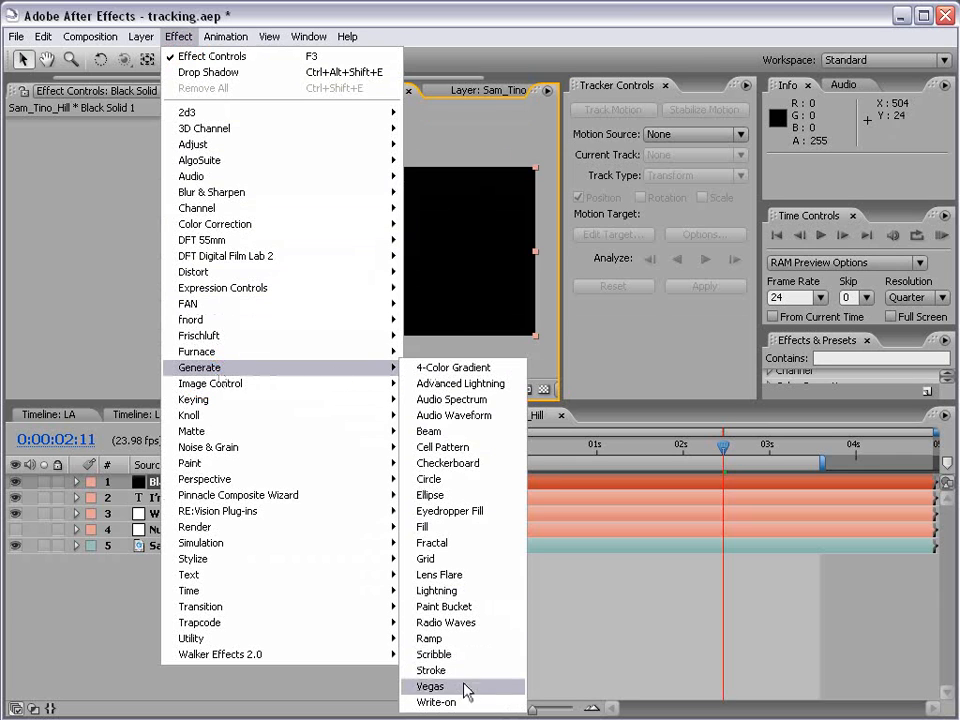
left_click(481, 584)
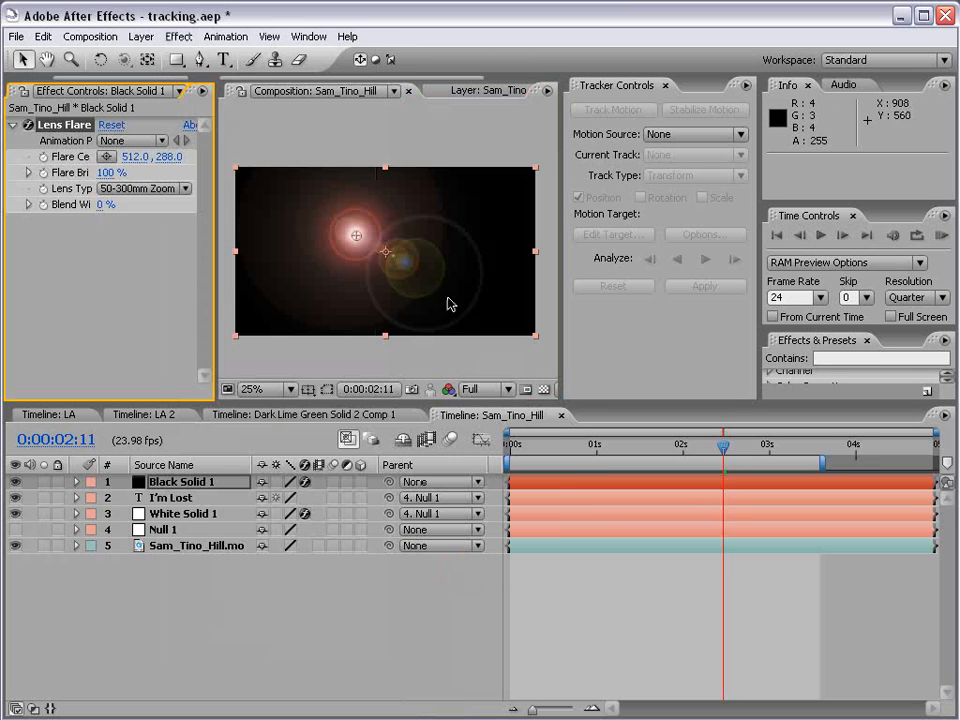
left_click_drag(356, 242, 469, 286)
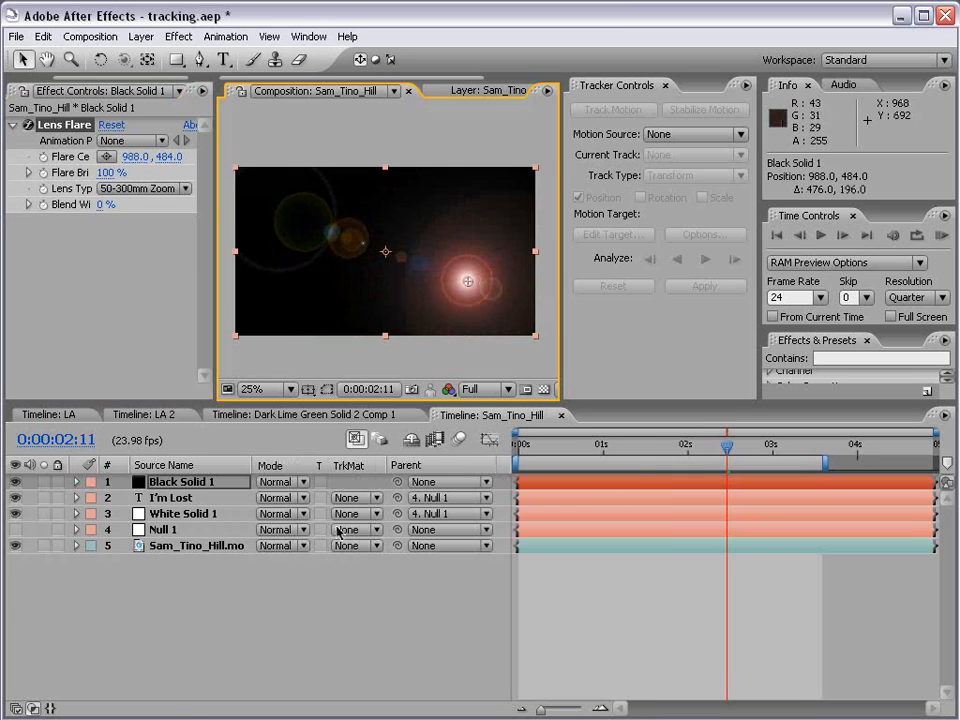
- Set the black solid's blending mode to Screen and move the flare centre onto the man's head
left_click(282, 482)
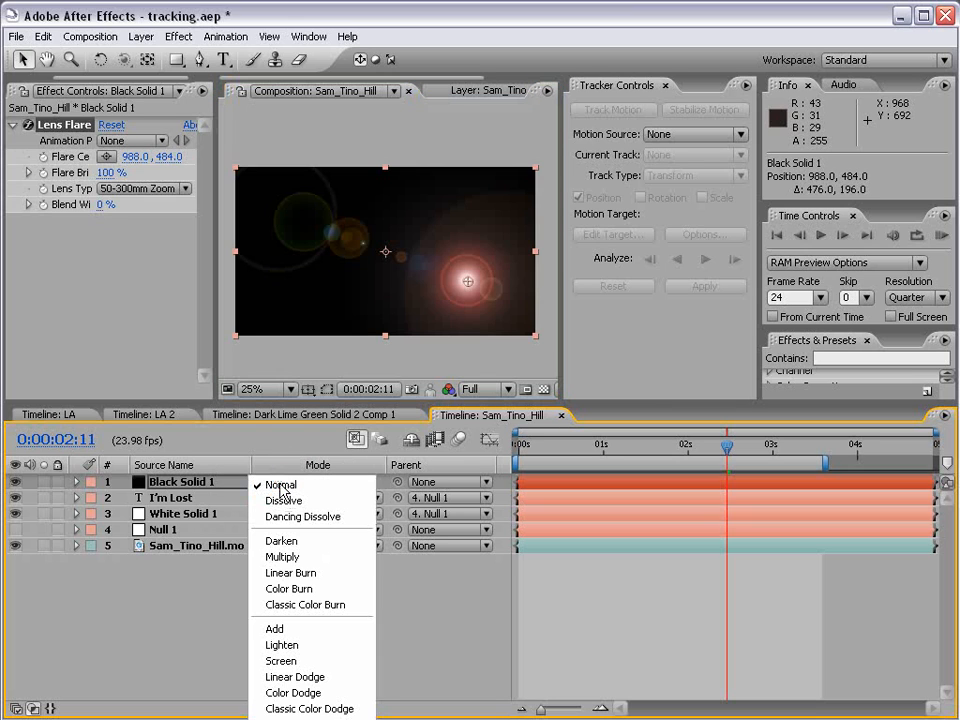
left_click(283, 661)
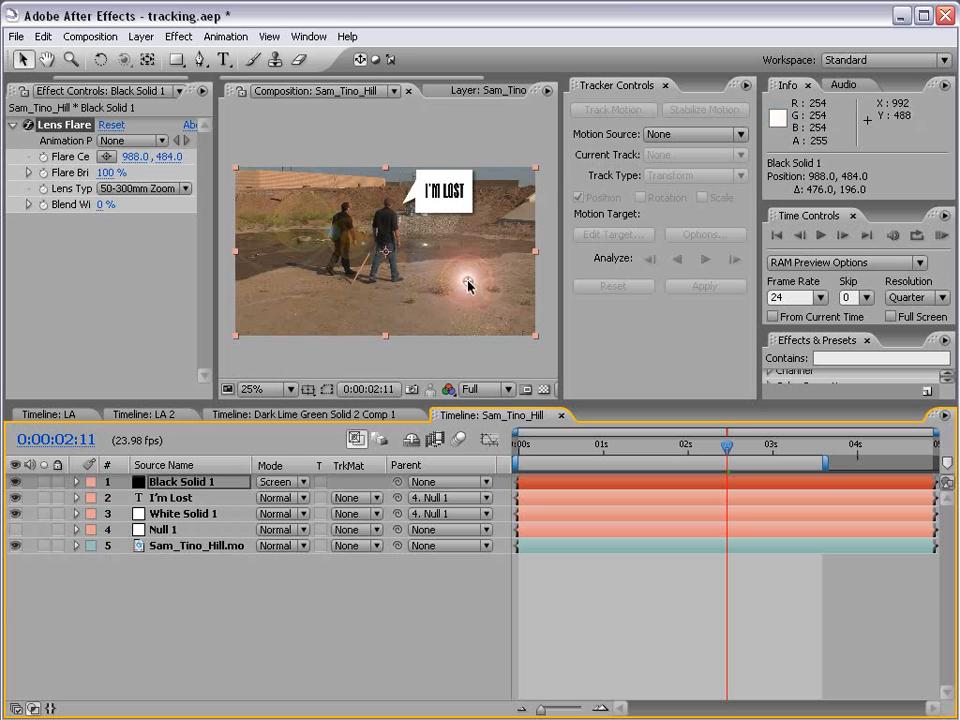
left_click_drag(468, 282, 392, 206)
left_click(170, 497)
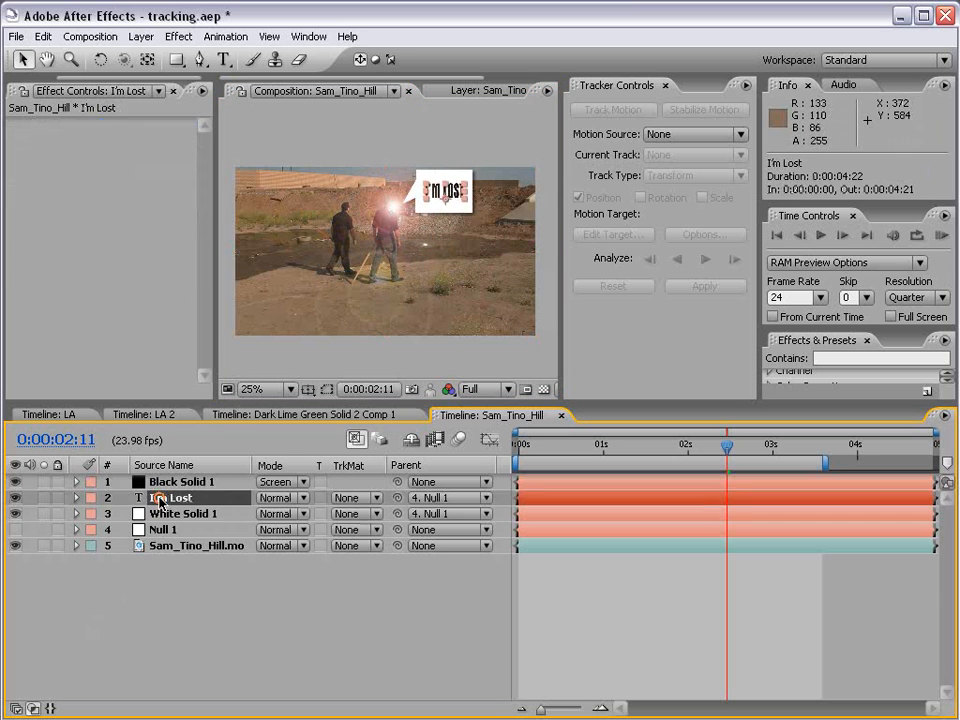
- Hide the I'm Lost and White Solid 1 layers and move Black Solid 1's flare centre to 662, 166 on the man's head
left_click(15, 497)
left_click(15, 513)
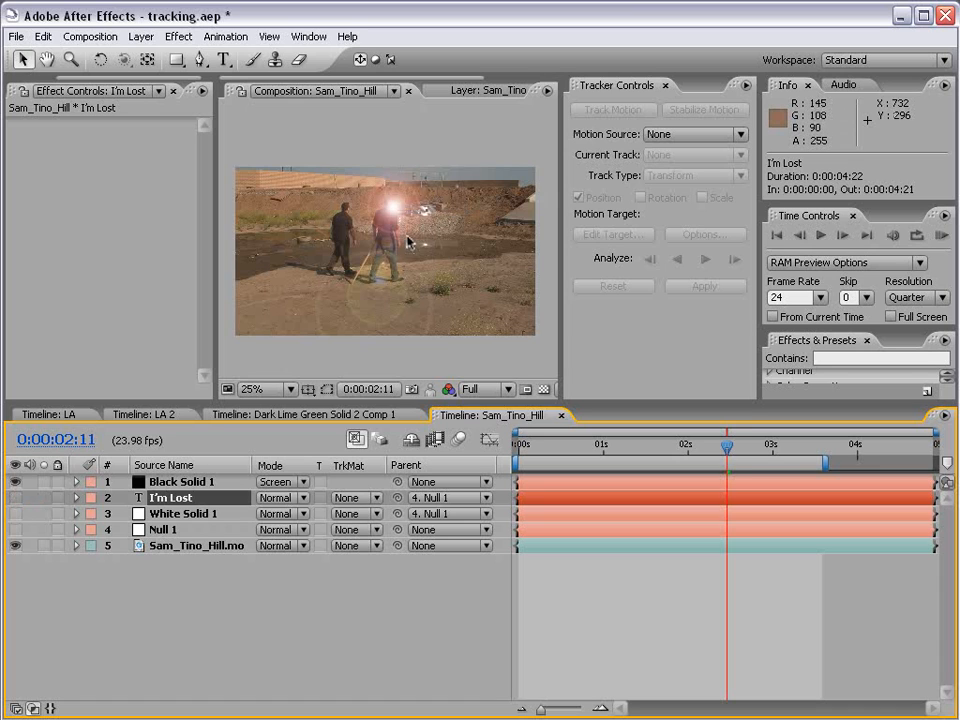
scroll(400, 240, "up", 1)
left_click(199, 482)
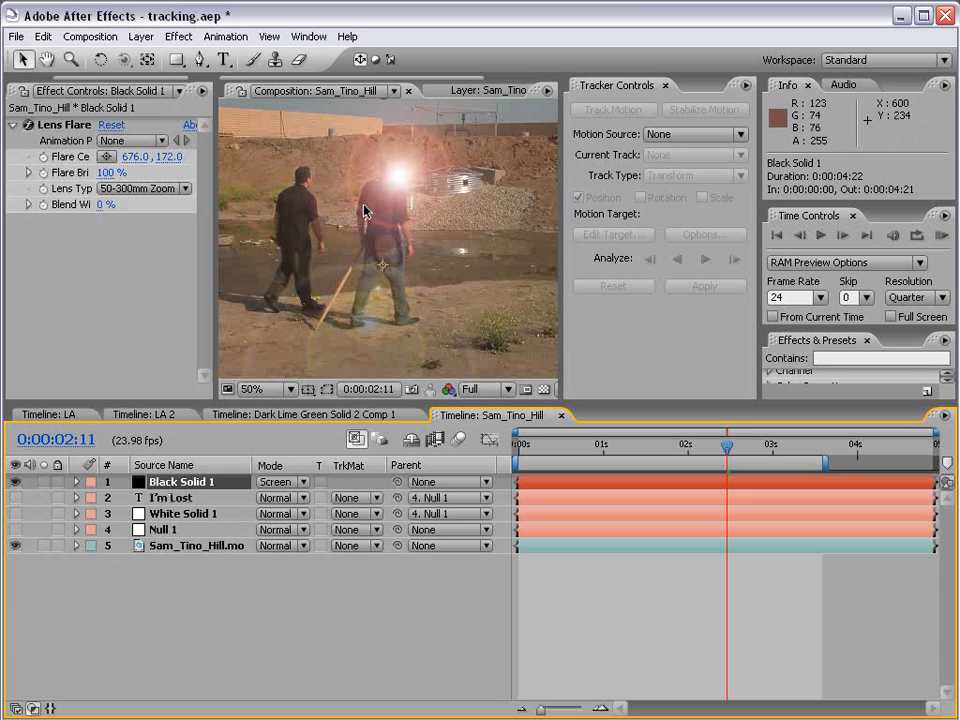
left_click_drag(216, 180, 283, 180)
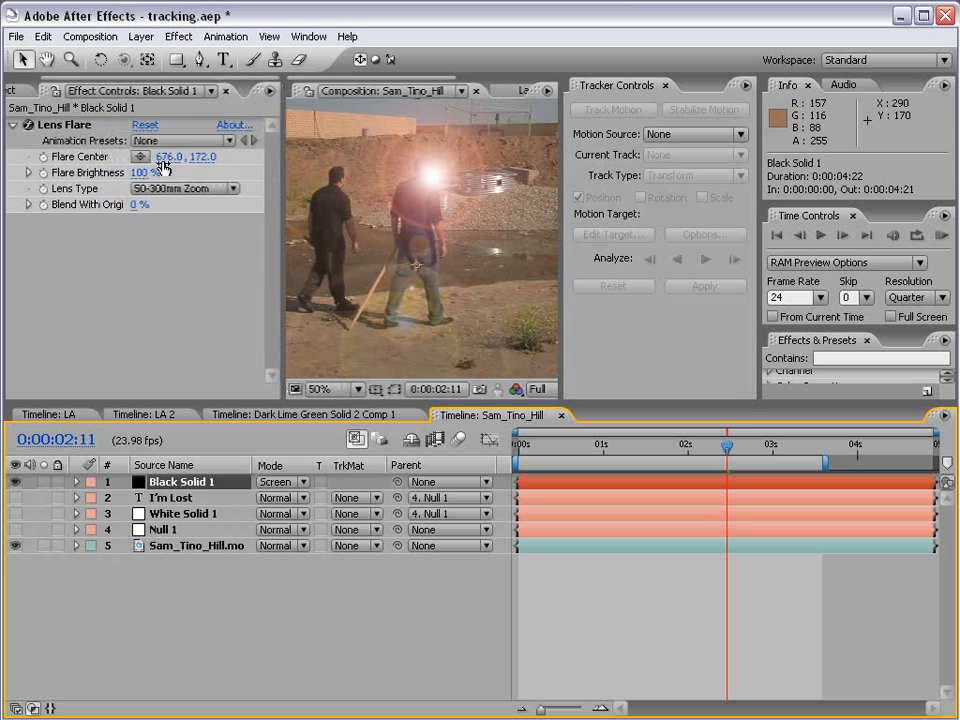
left_click(141, 161)
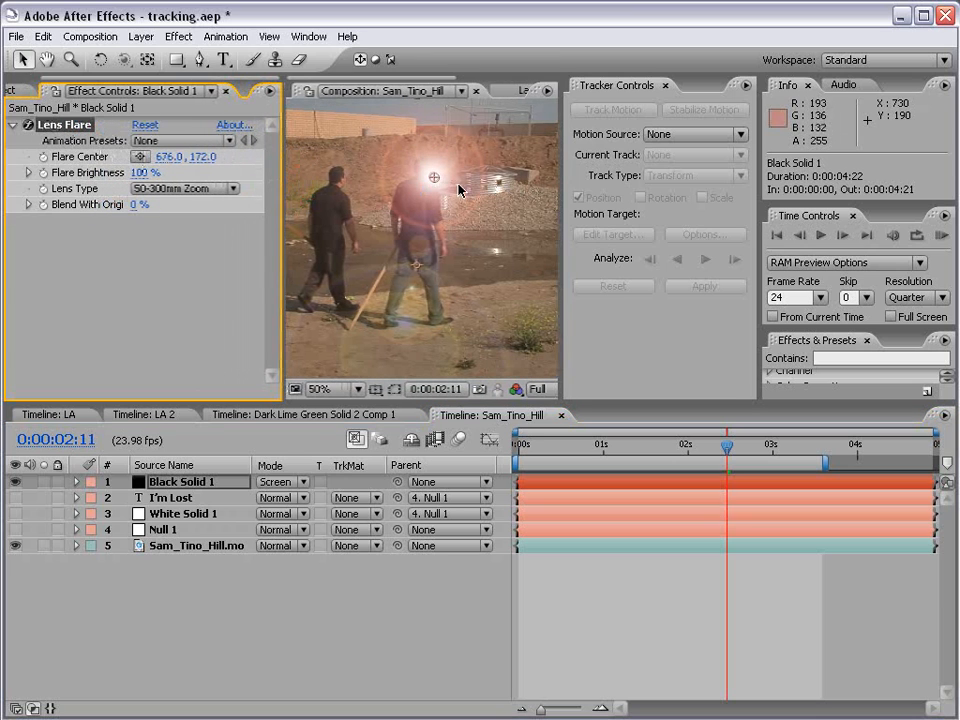
mouse_move(436, 179)
left_mouse_down()
mouse_move(378, 190)
mouse_move(427, 177)
left_mouse_up()
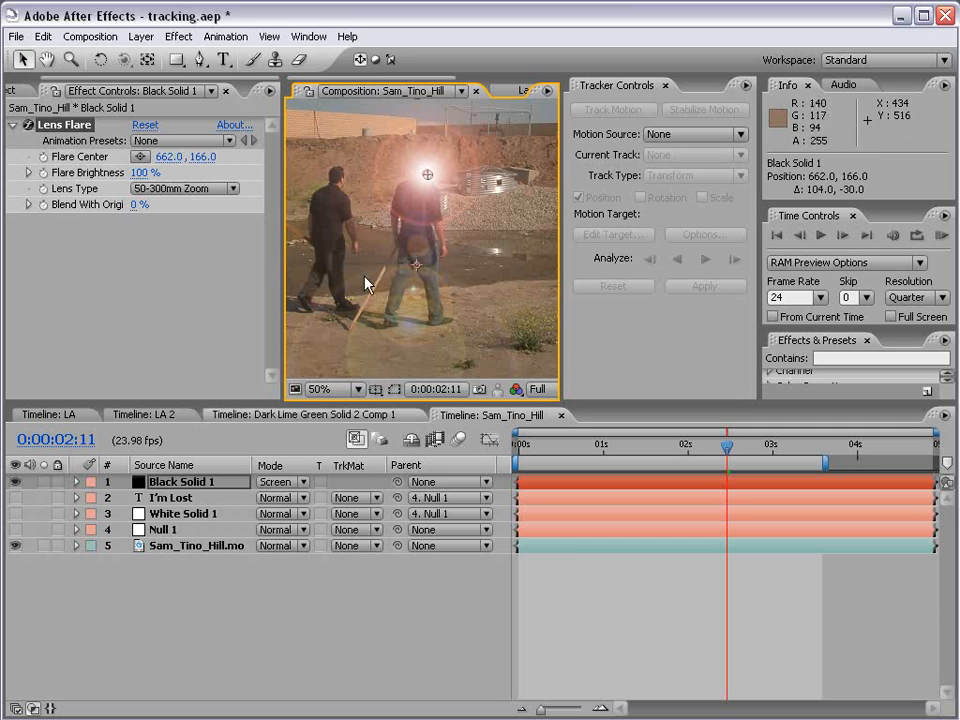
- Reveal Null 1's Position and Black Solid 1's Lens Flare properties in the timeline and go to 0:00:00:00
left_click(160, 530)
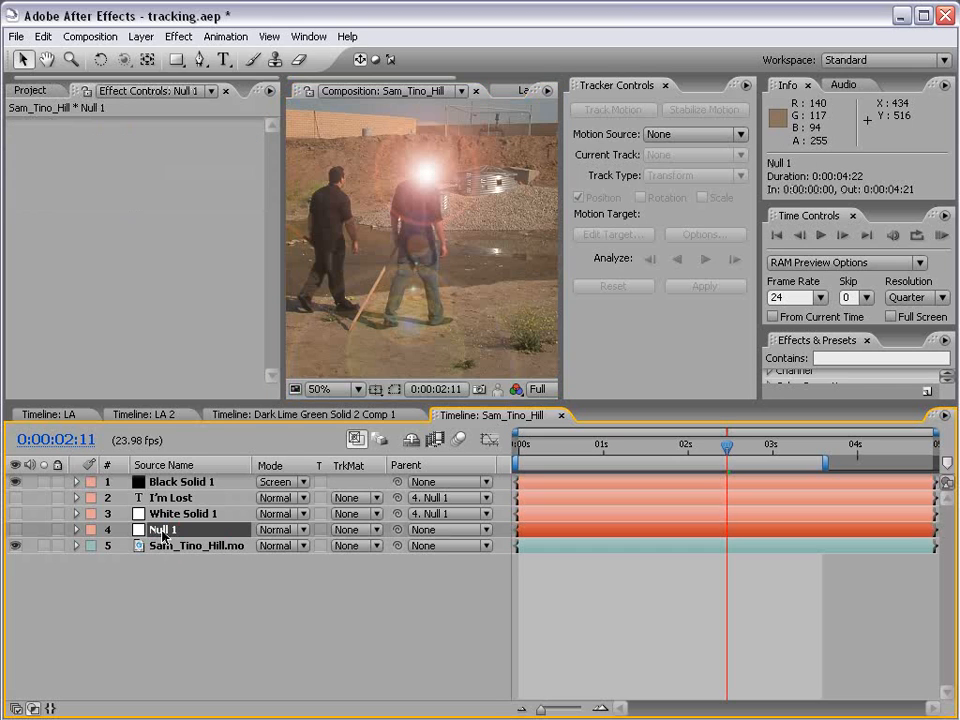
key("p")
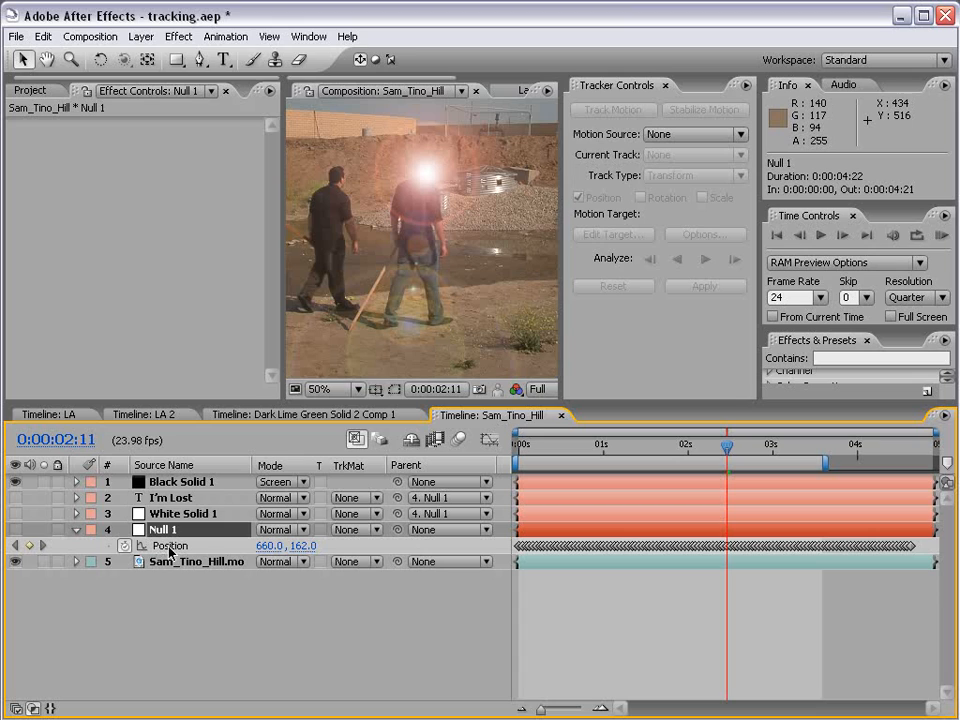
left_click(176, 482)
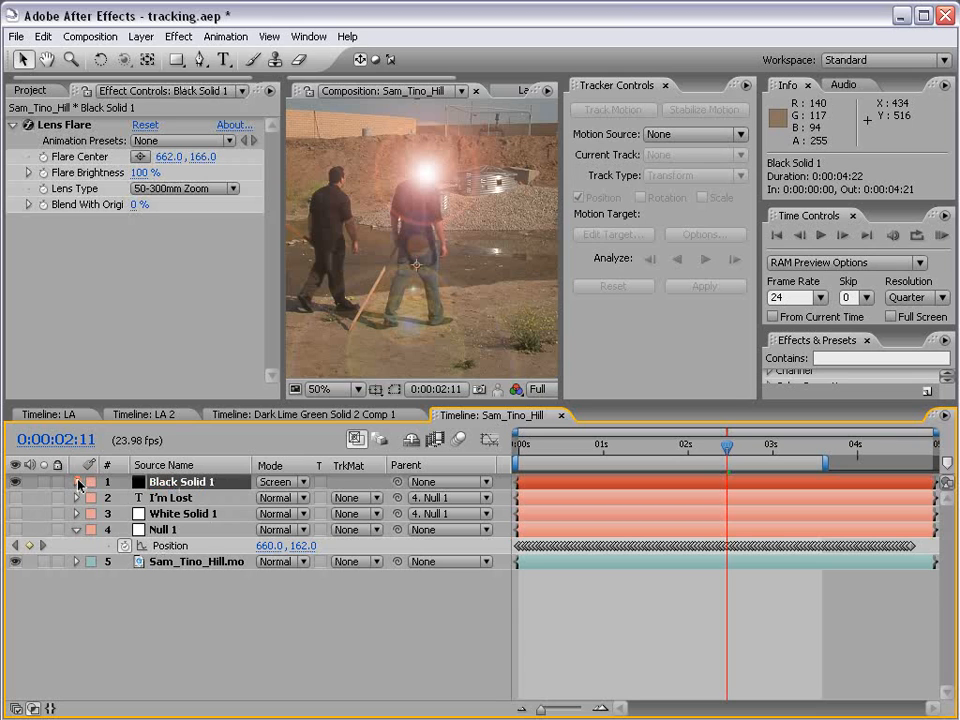
left_click(77, 482)
left_click(92, 497)
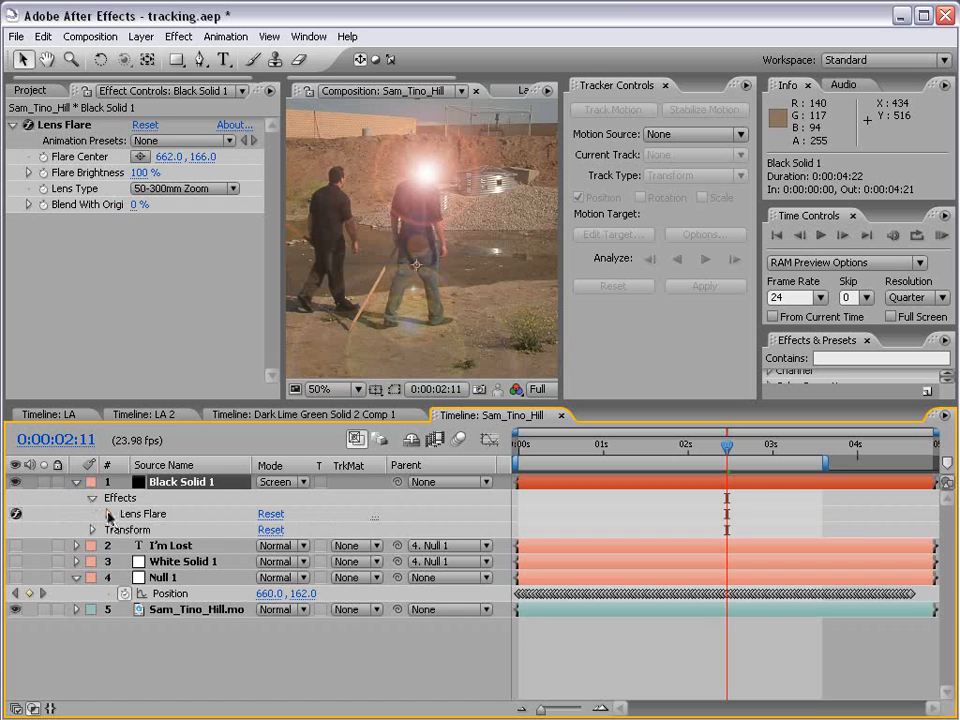
left_click(109, 515)
left_click_drag(167, 402, 167, 347)
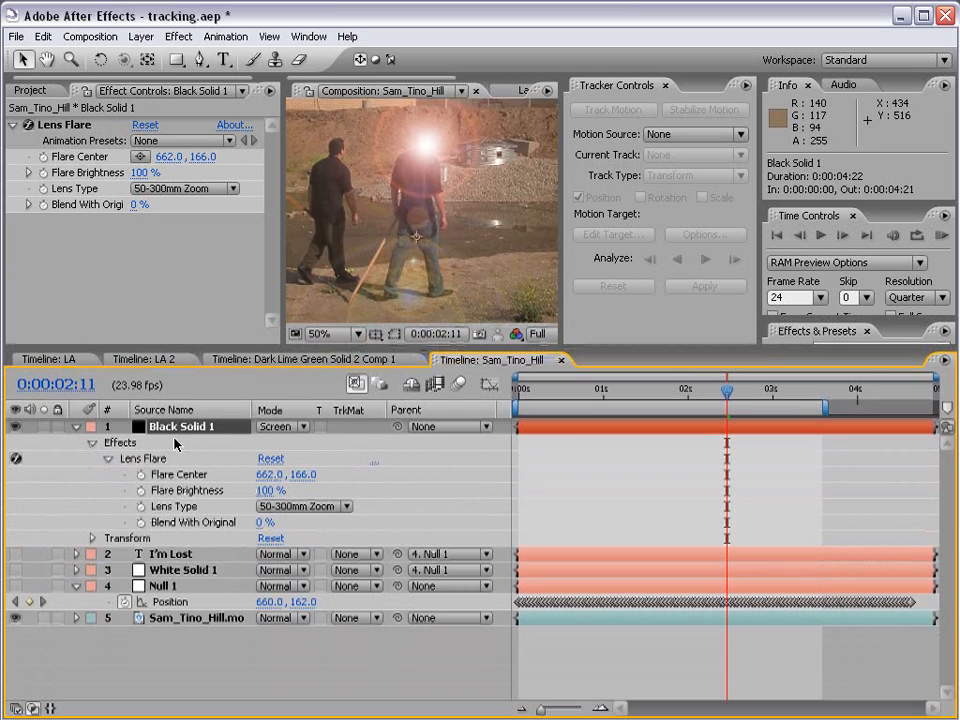
left_click(169, 476)
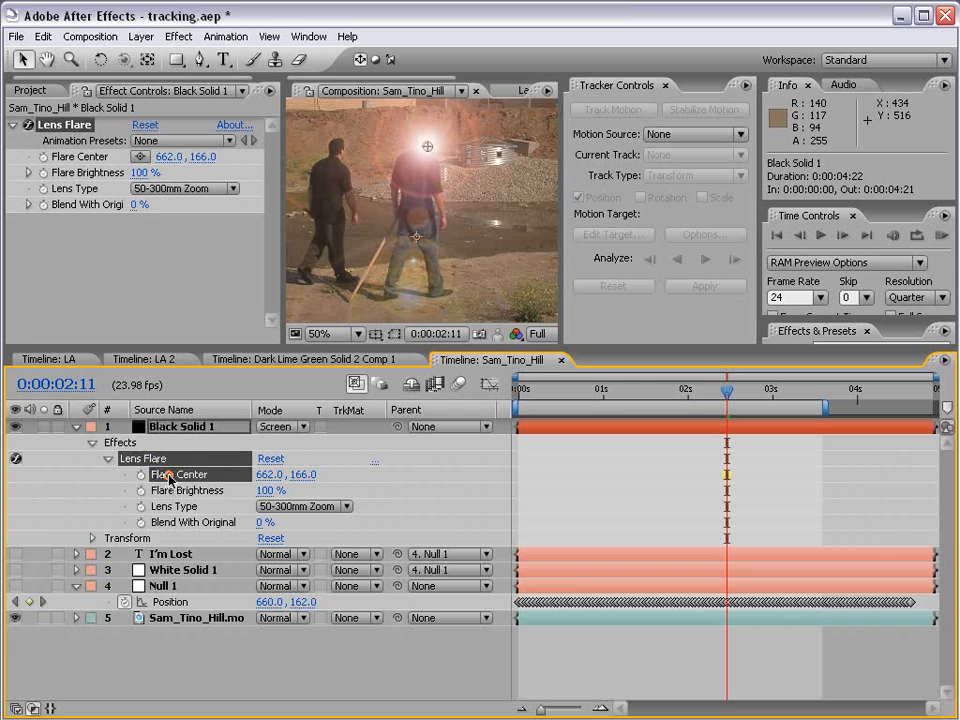
key("Home")
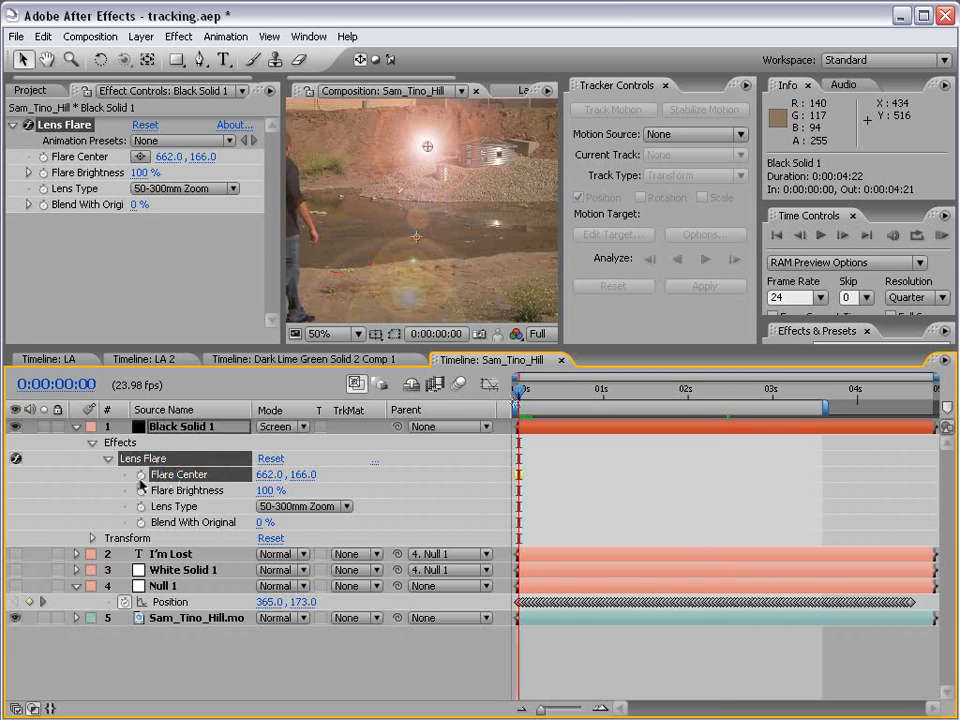
- Add an expression to the Lens Flare's Flare Center that links it to Null 1's Position
left_click(127, 478)
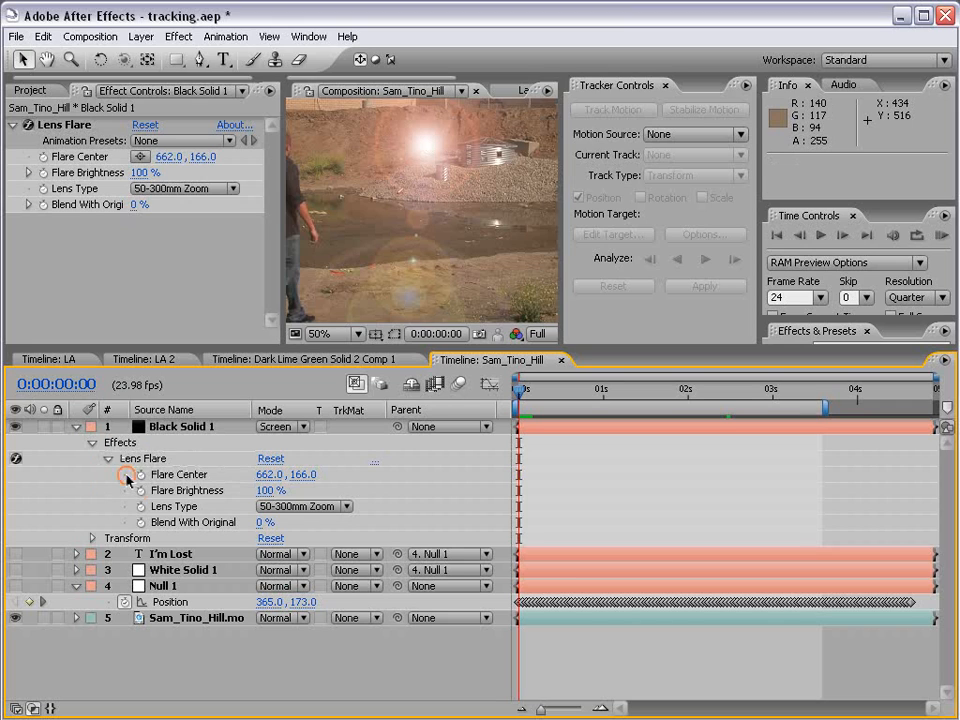
left_click(141, 476, "alt")
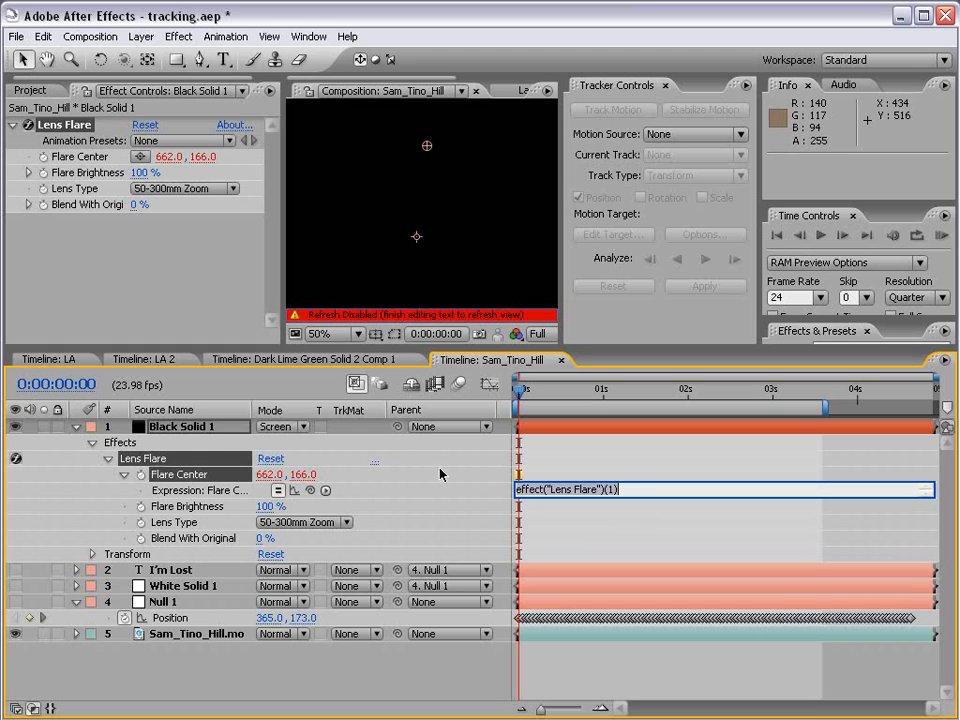
left_click_drag(310, 490, 210, 622)
key("KP_Enter")
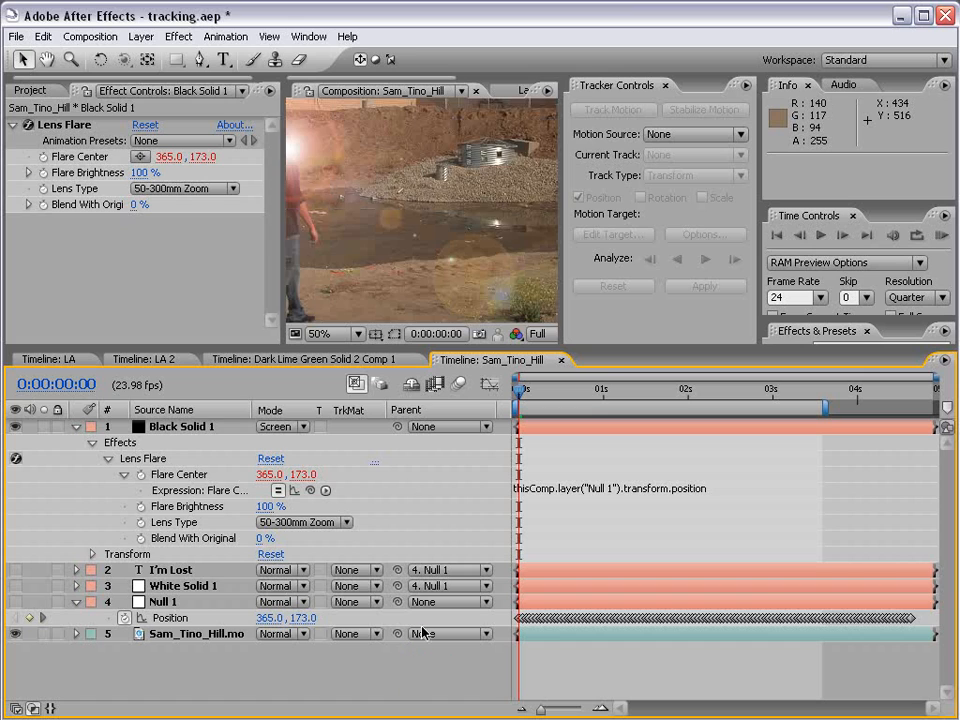
- Scrub the opening frames to check the linked flare and remove the expression from Flare Center
scroll(403, 182, "down", 1)
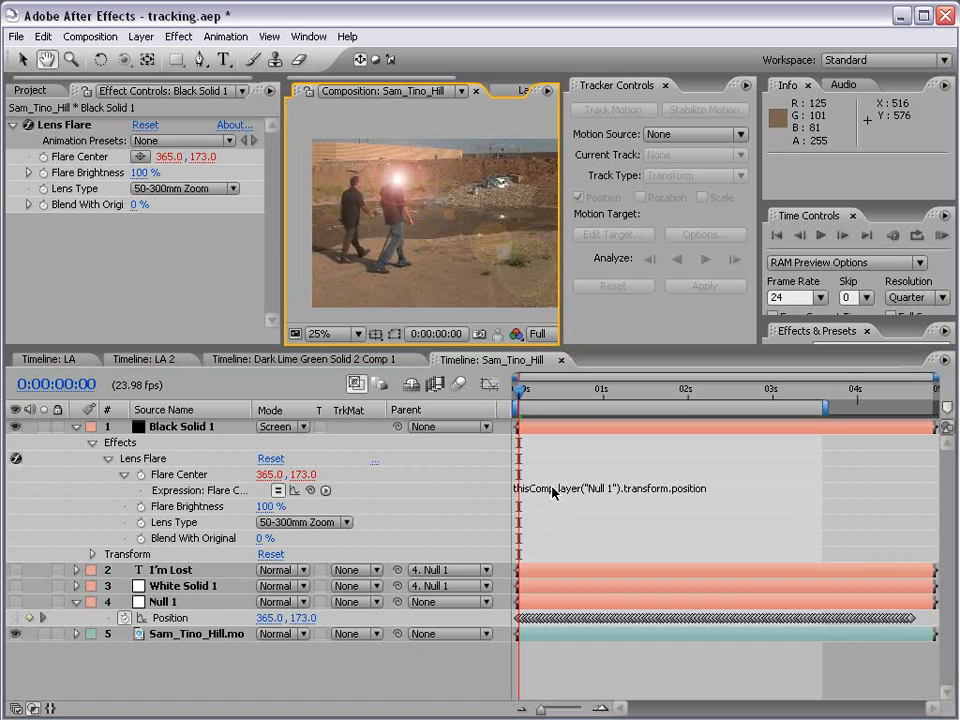
left_click(162, 602)
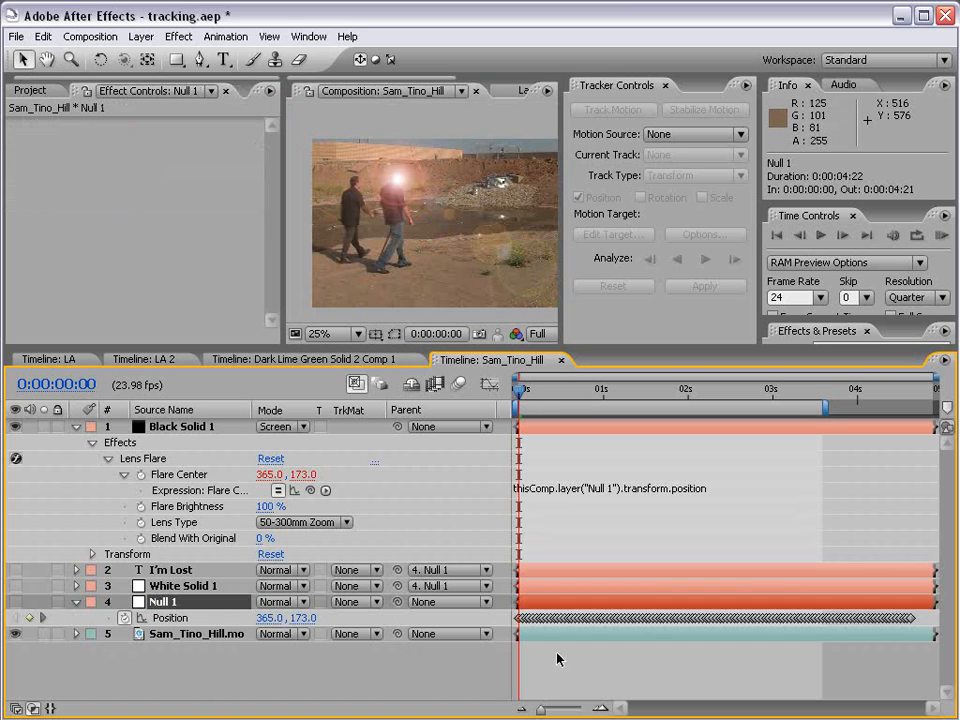
mouse_move(525, 392)
left_mouse_down()
mouse_move(781, 402)
mouse_move(521, 397)
mouse_move(701, 401)
mouse_move(513, 410)
left_mouse_up()
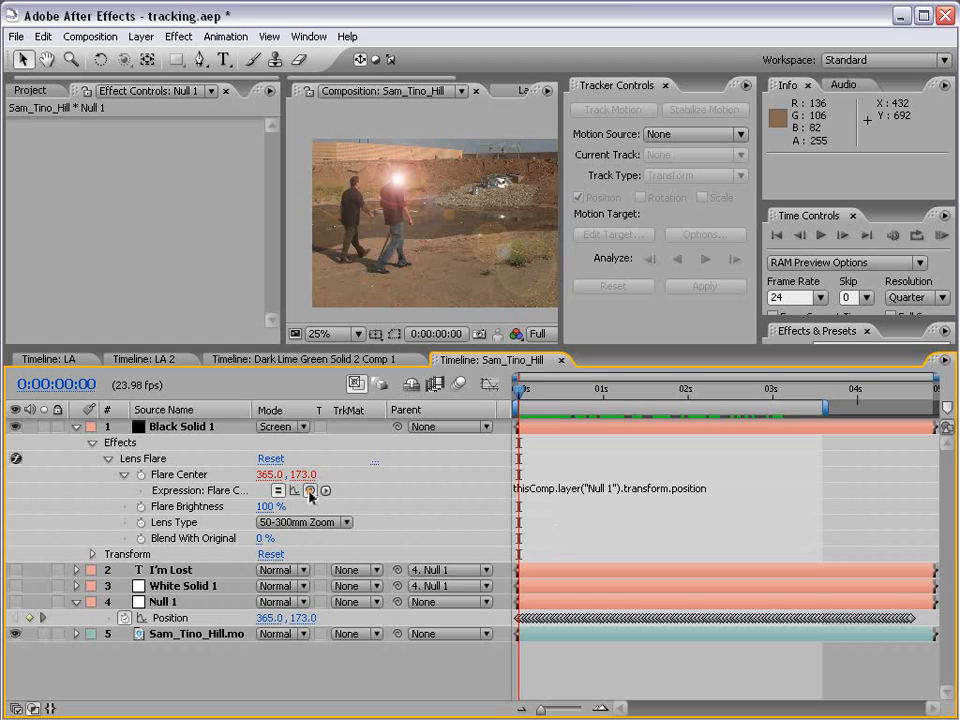
left_click(141, 476, "alt")
left_click(563, 474)
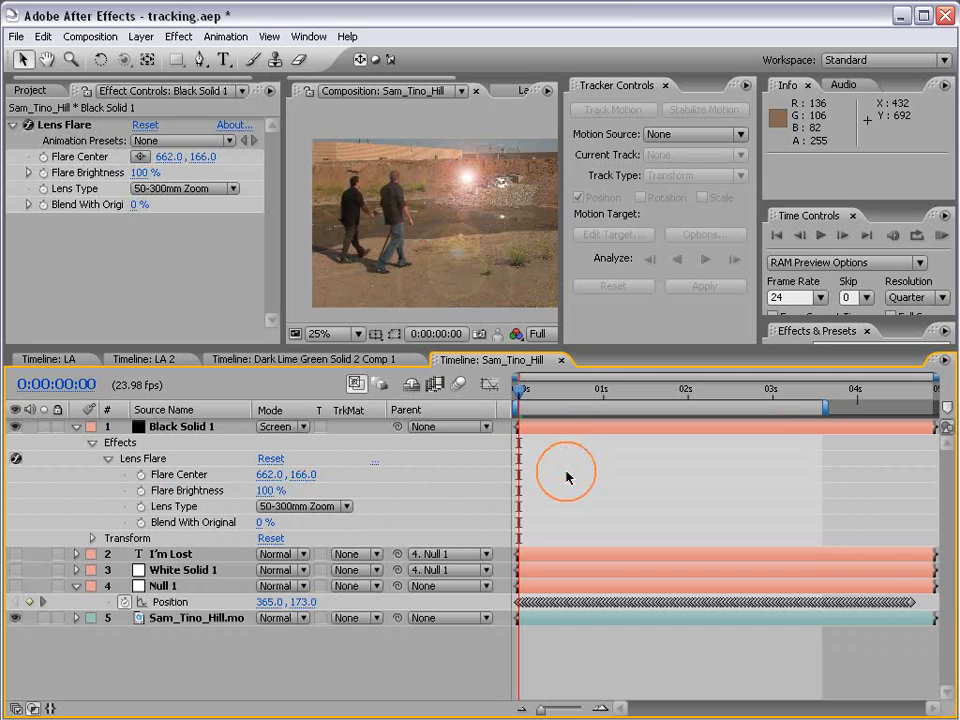
- Copy all of Null 1's Position keyframes and paste them onto Black Solid 1's Flare Center at 0:00:00:00
left_click(180, 603)
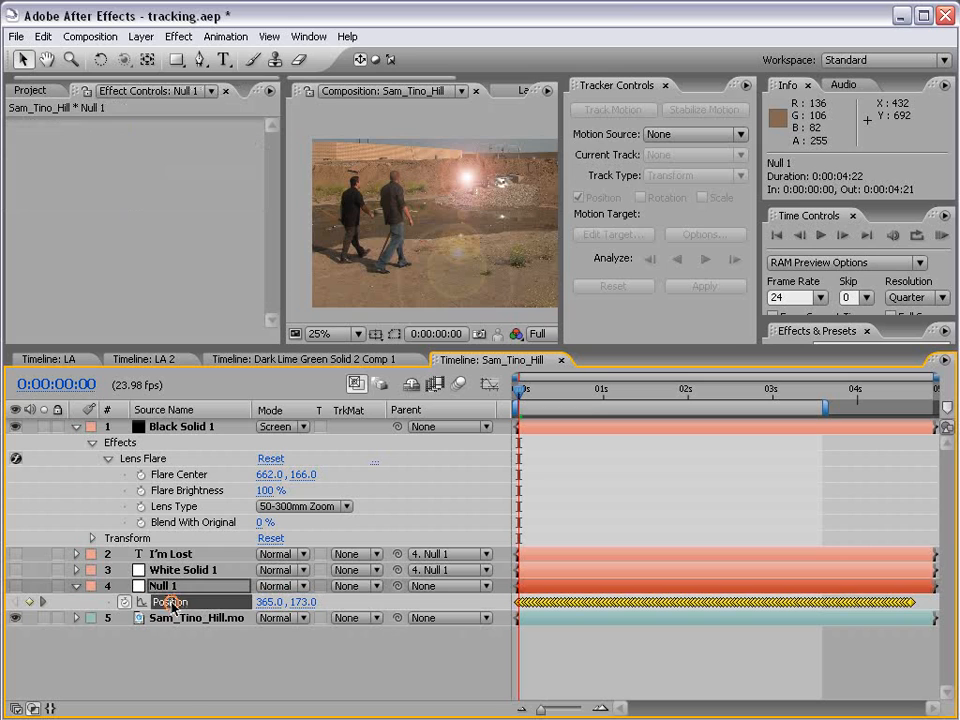
left_click(43, 36)
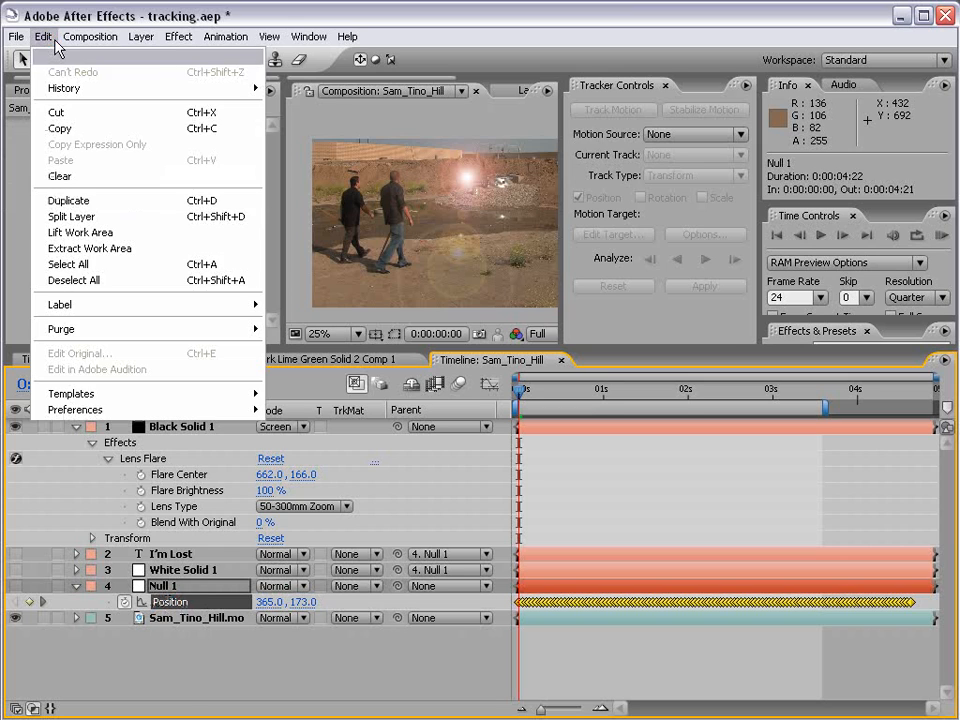
left_click(61, 127)
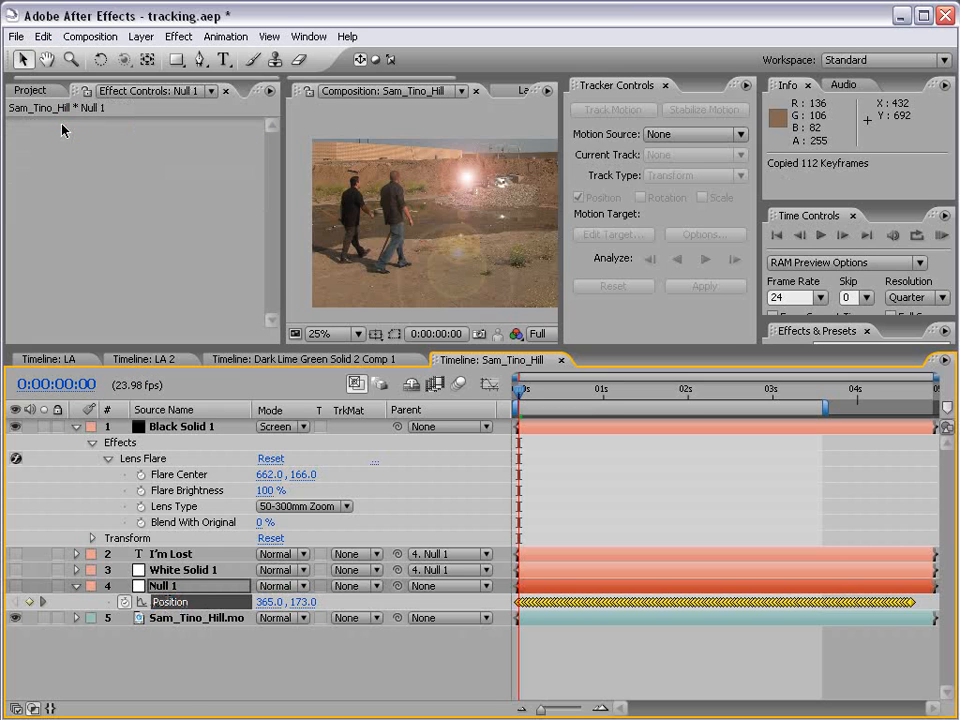
left_click(177, 476)
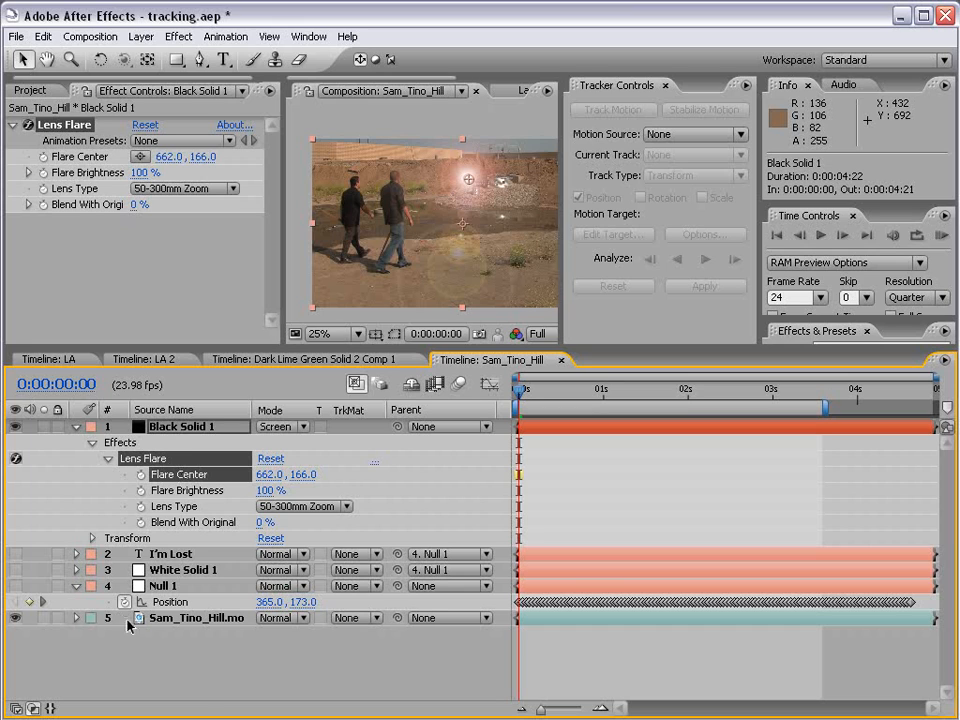
left_click(43, 36)
left_click(62, 159)
left_click(574, 632)
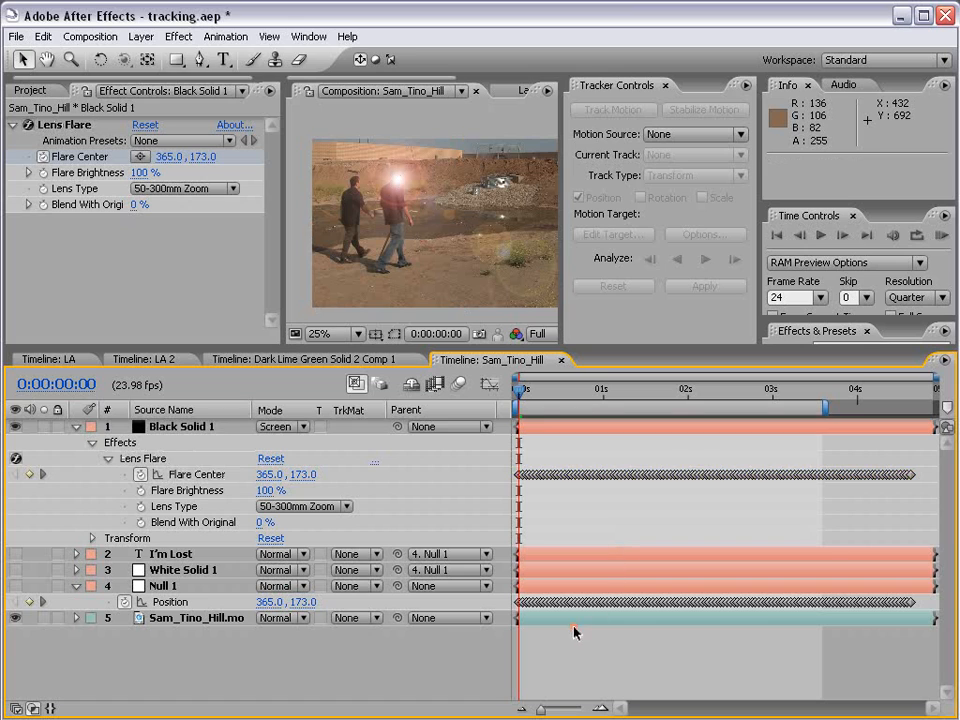
- Scrub the composition and check in the enlarged view how the flare follows the man's head
mouse_move(524, 400)
left_mouse_down()
mouse_move(772, 393)
mouse_move(508, 403)
left_mouse_up()
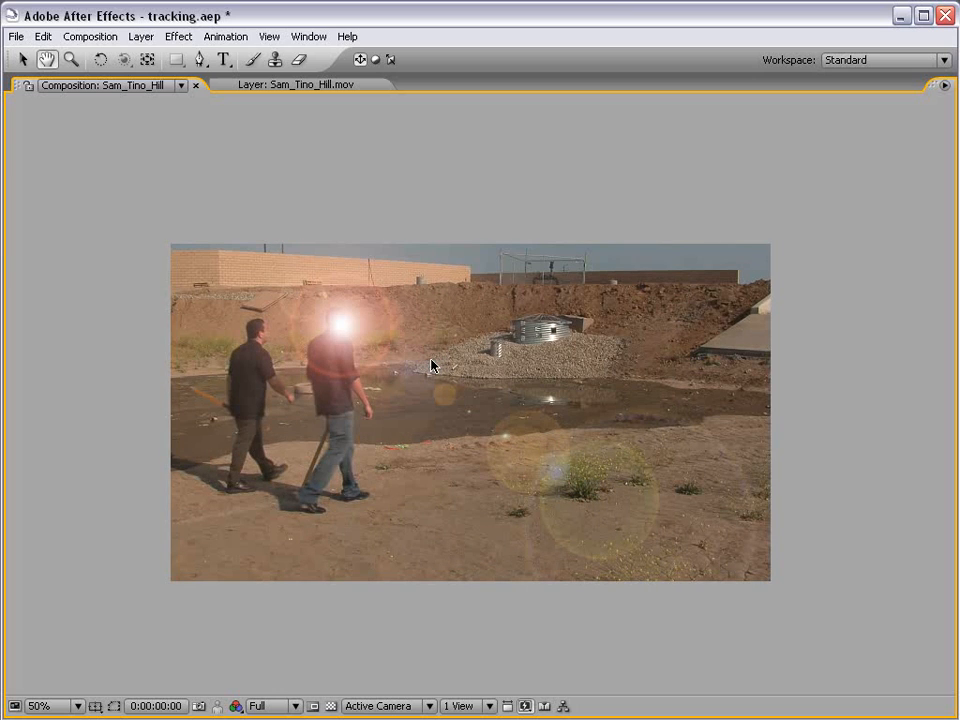
key("grave")
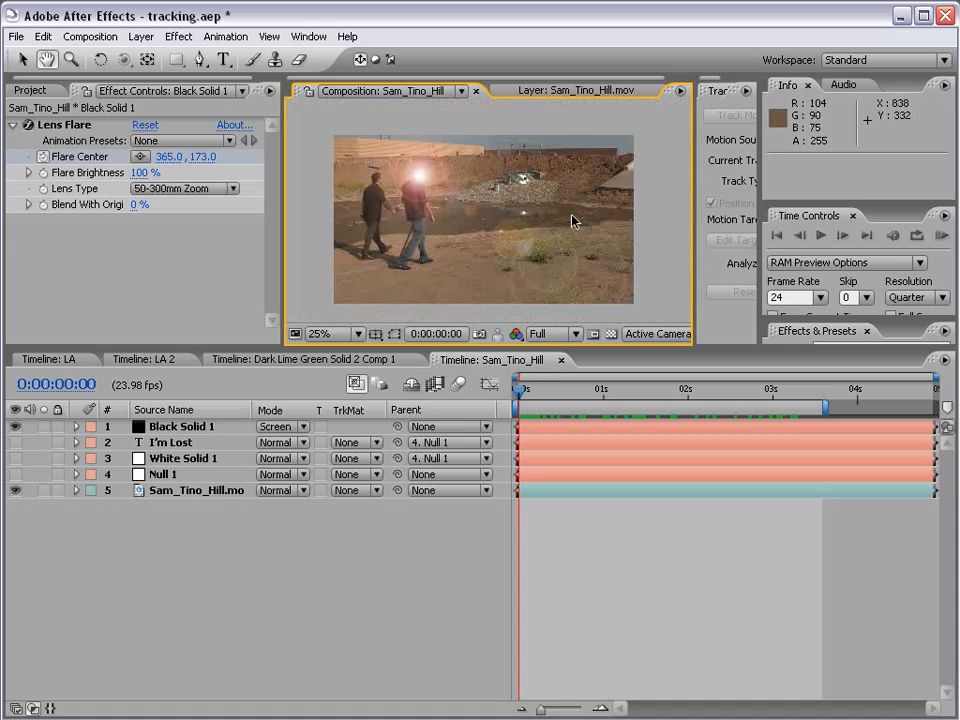